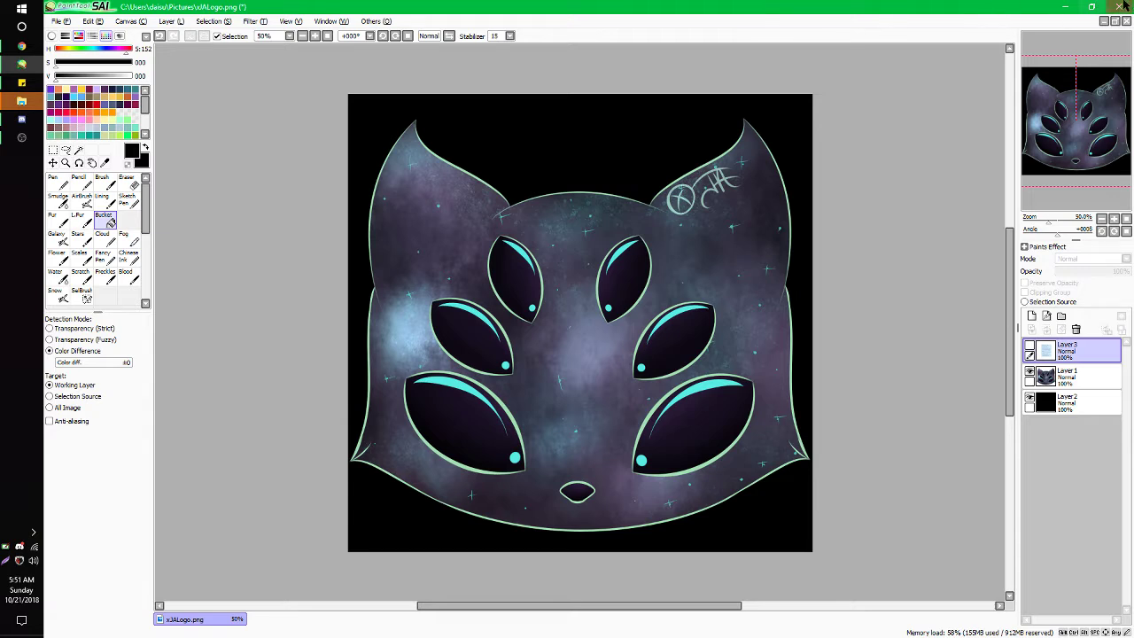
- Briefly show Layer 3's invoice notes in PaintTool SAI, hide them again, and switch to Chrome
left_click(1032, 344)
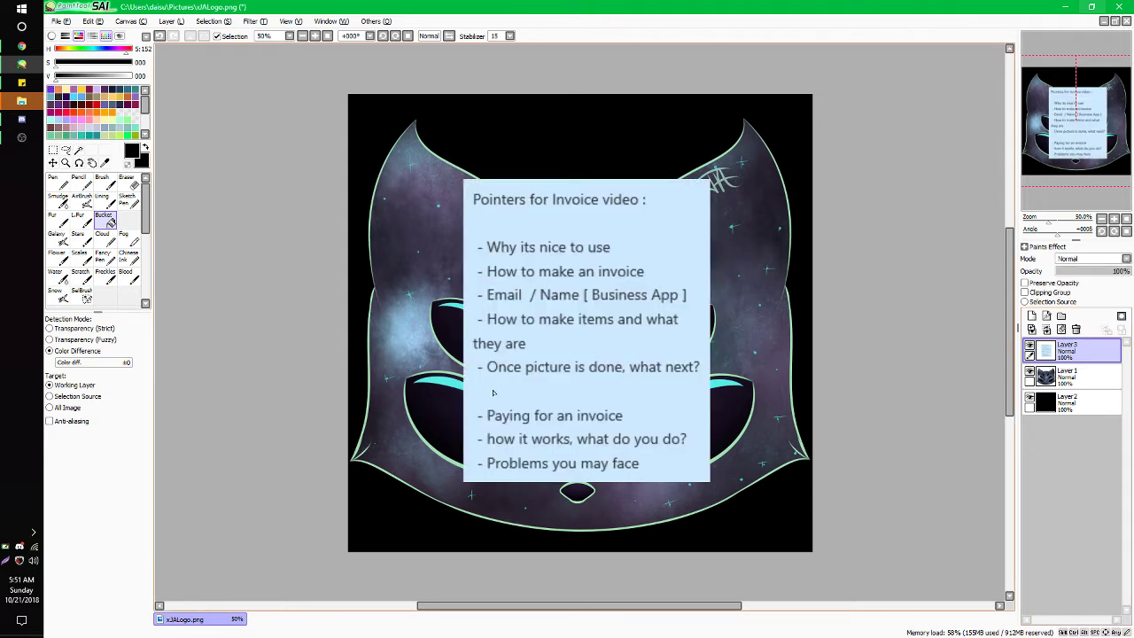
left_click(1032, 348)
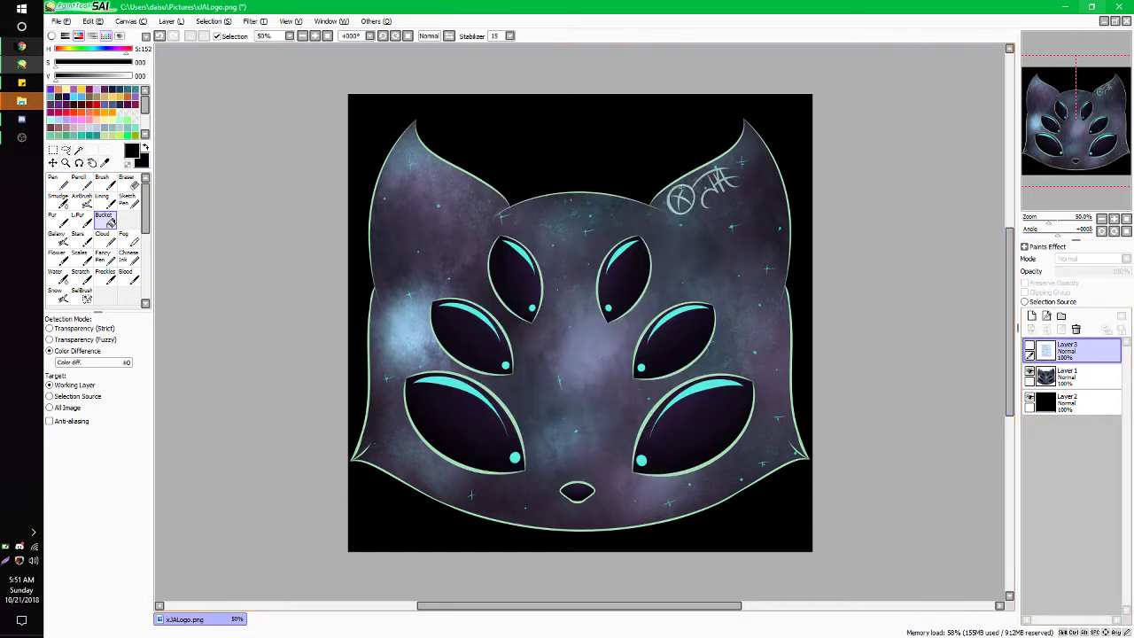
left_click(21, 46)
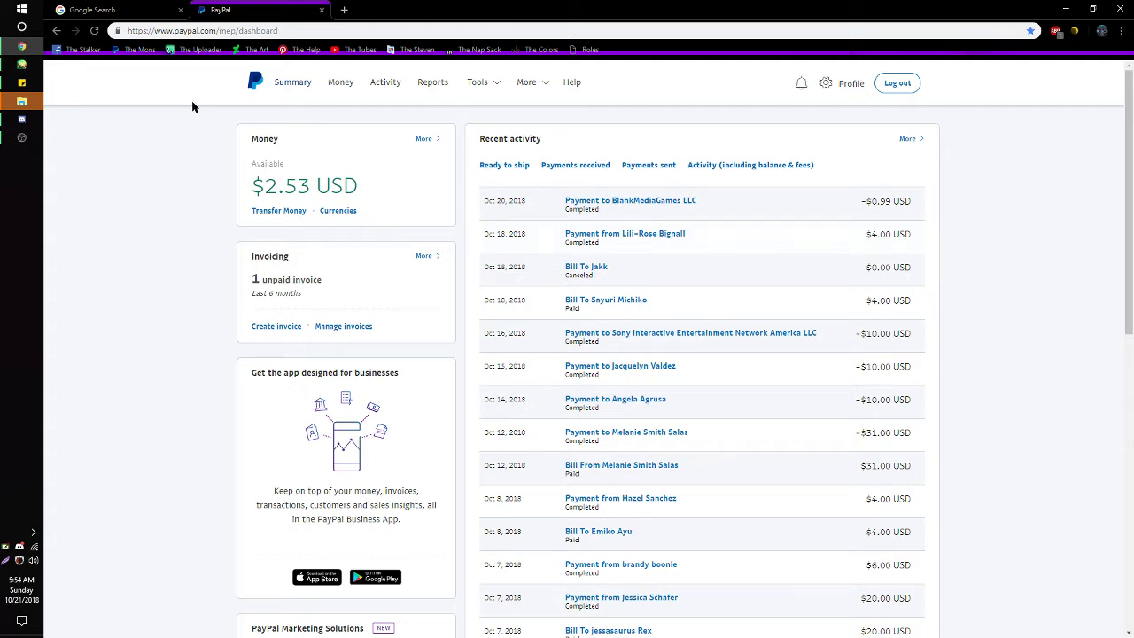
- Visit Tools > Invoicing, then go through Money to the 'Send or request money' page
mouse_move(532, 82)
mouse_move(491, 82)
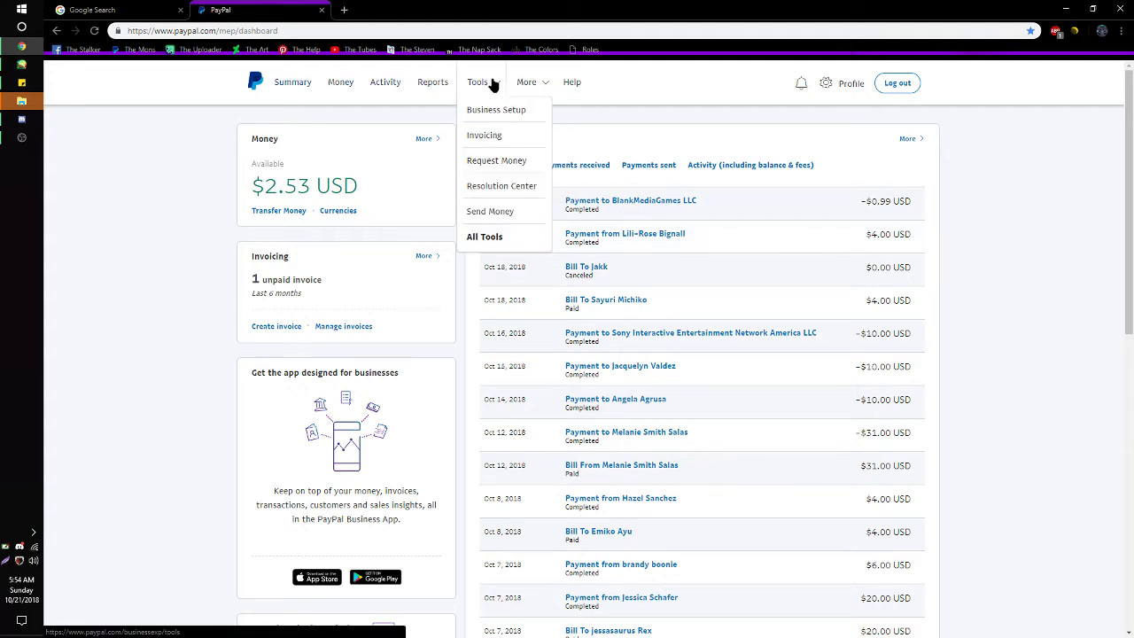
left_click(500, 140)
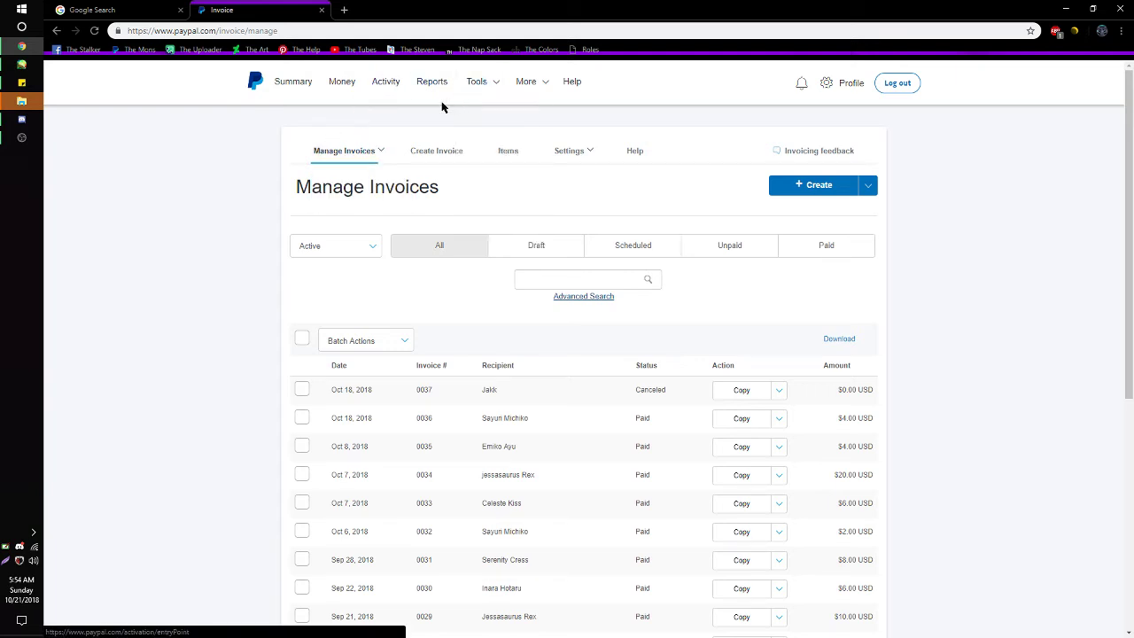
left_click(341, 79)
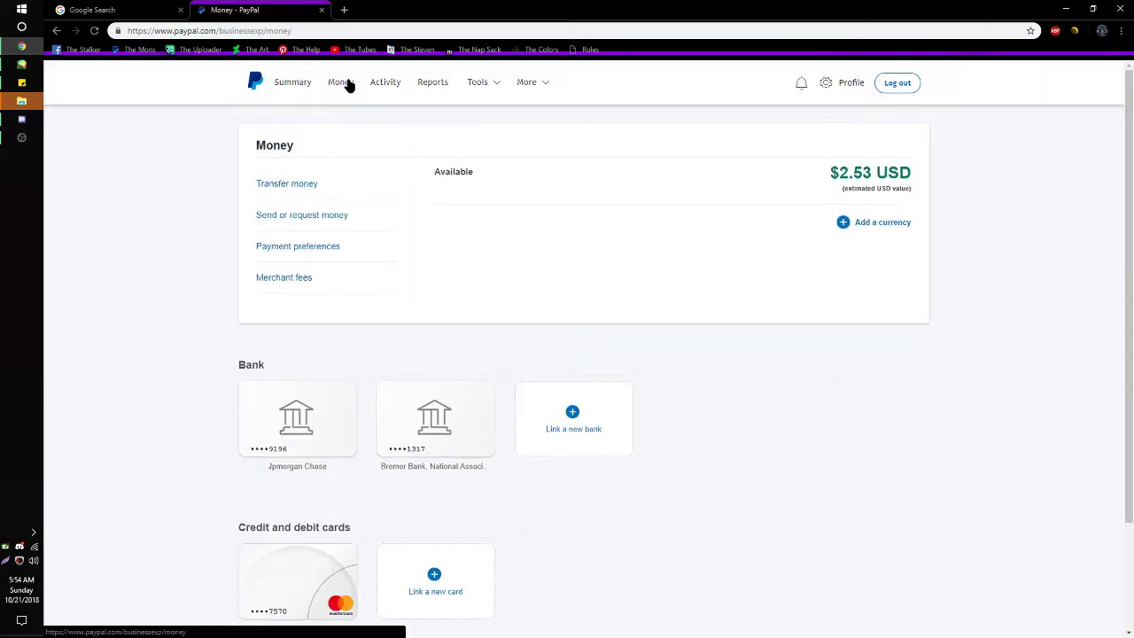
left_click(303, 222)
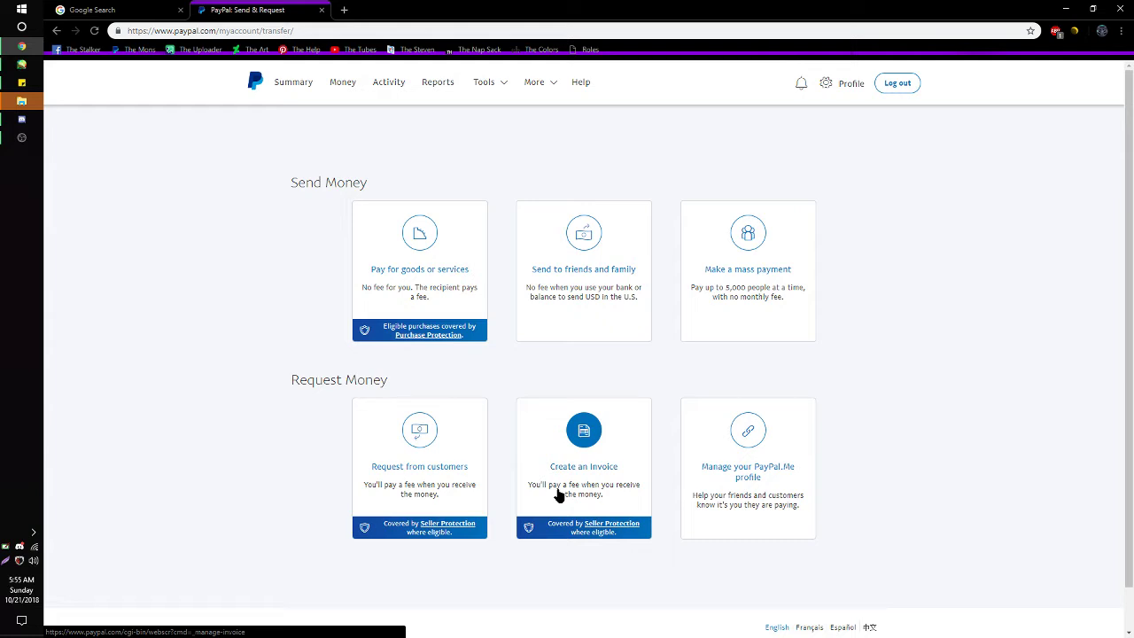
- Open Tools > Invoicing and look through the listed invoices' dates, statuses and amounts
mouse_move(505, 92)
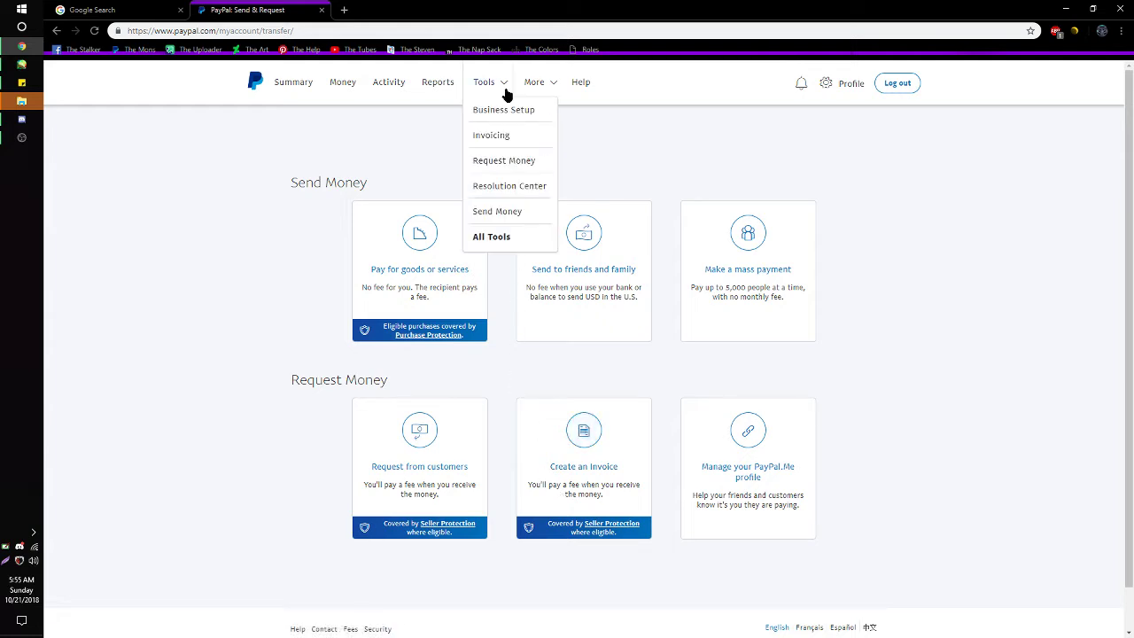
left_click(512, 135)
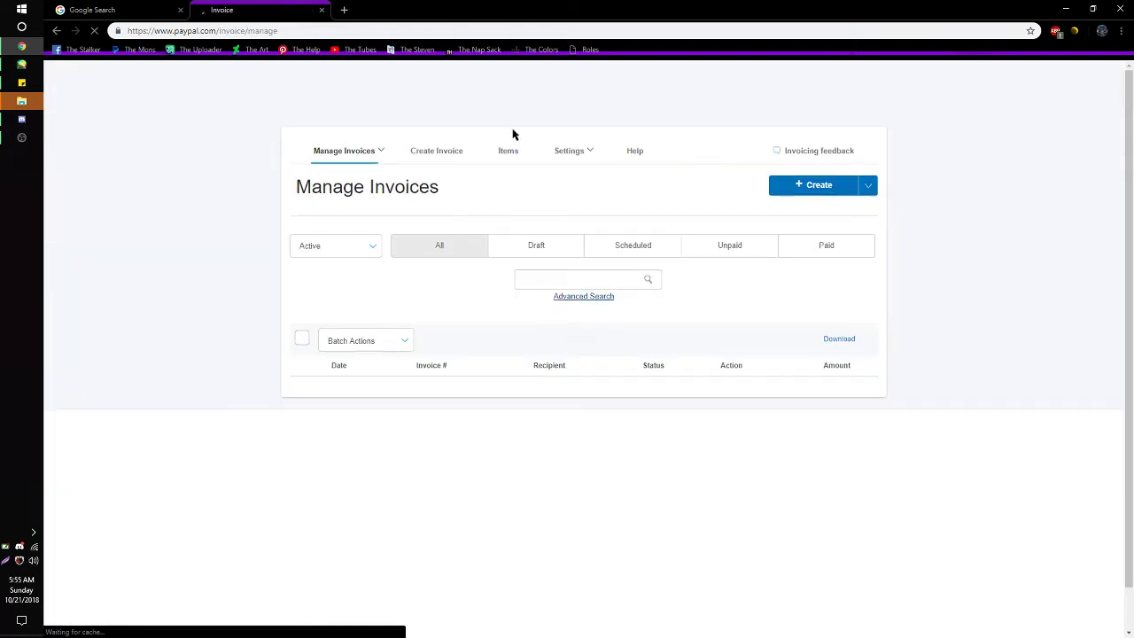
scroll(602, 417, "down", 1)
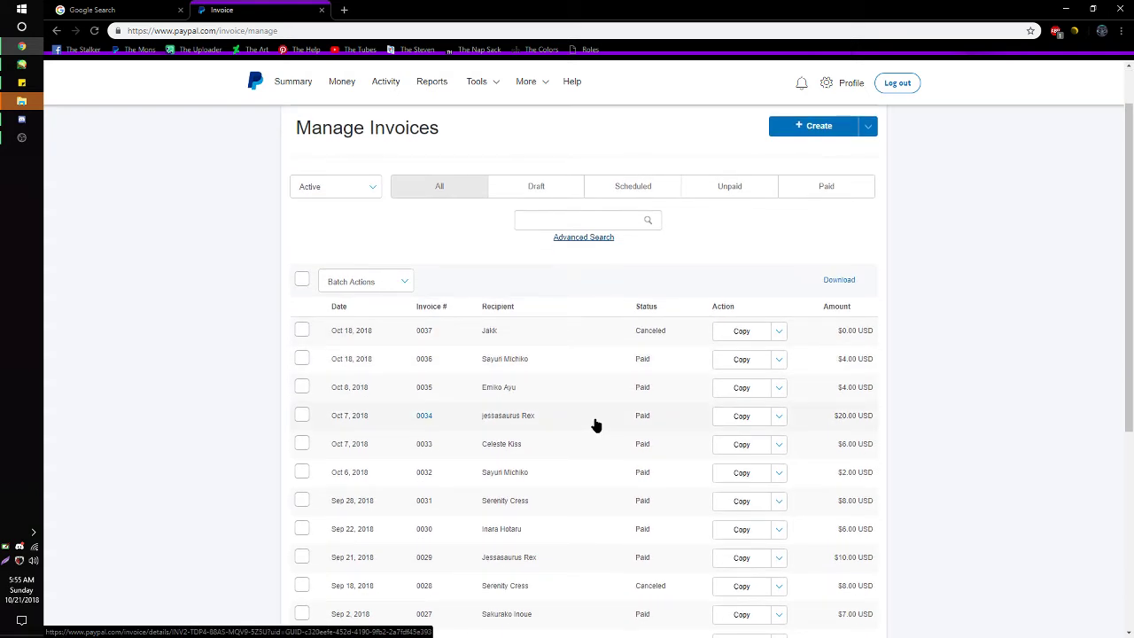
scroll(445, 478, "down", 1)
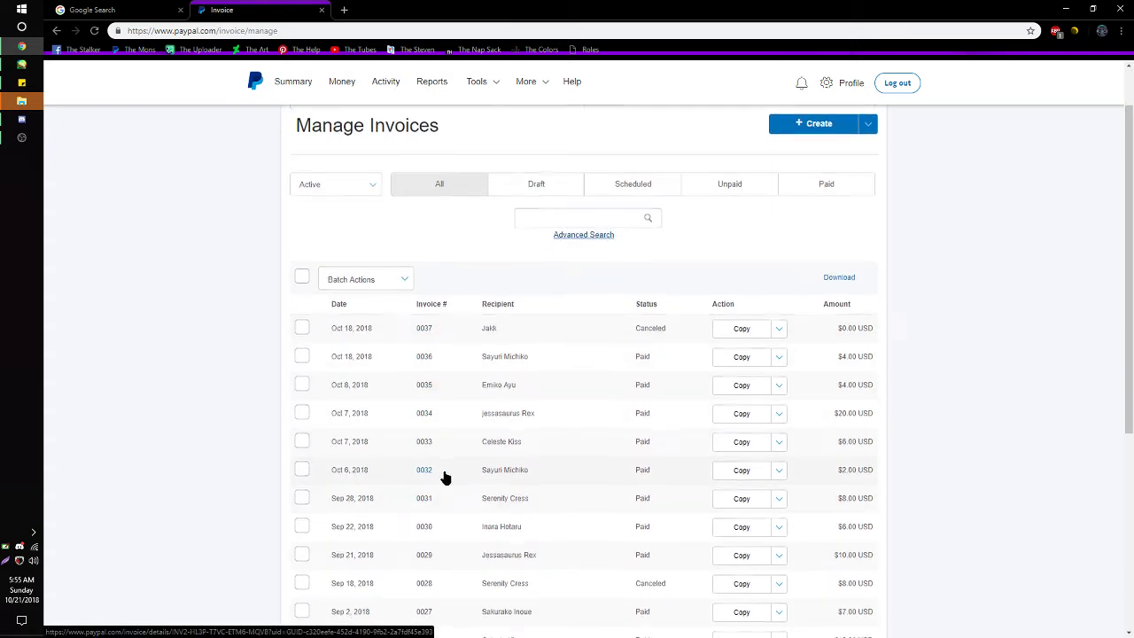
scroll(446, 478, "down", 5)
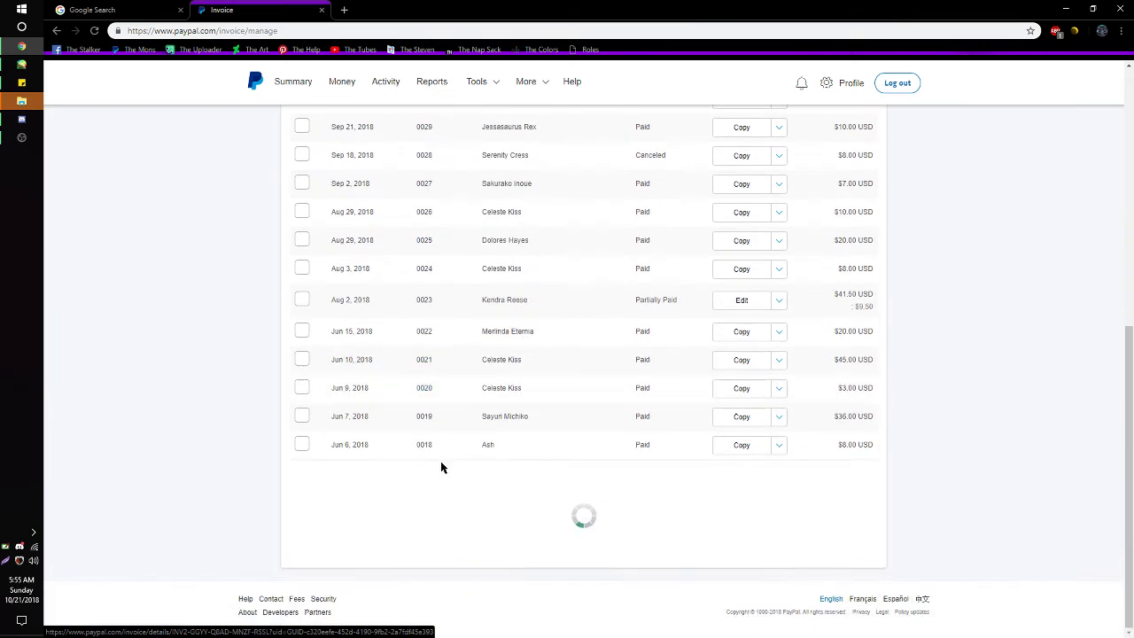
scroll(446, 474, "down", 3)
scroll(450, 478, "up", 8)
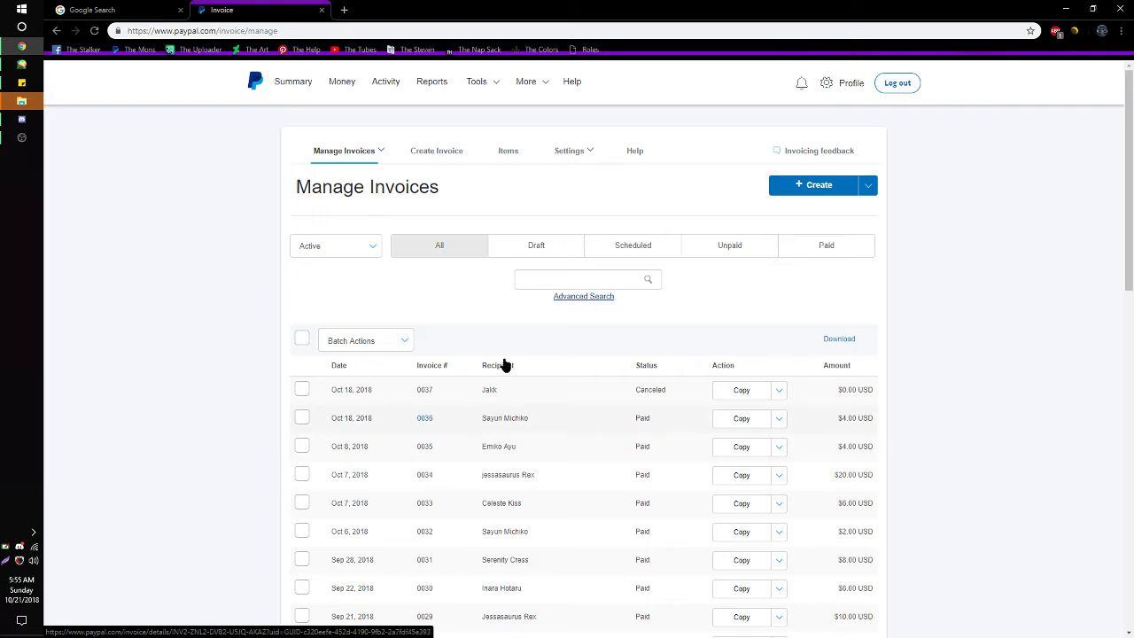
- Browse the 20 saved commission items and prices, then start invoice 0038 from the Art Related Template
left_click(508, 152)
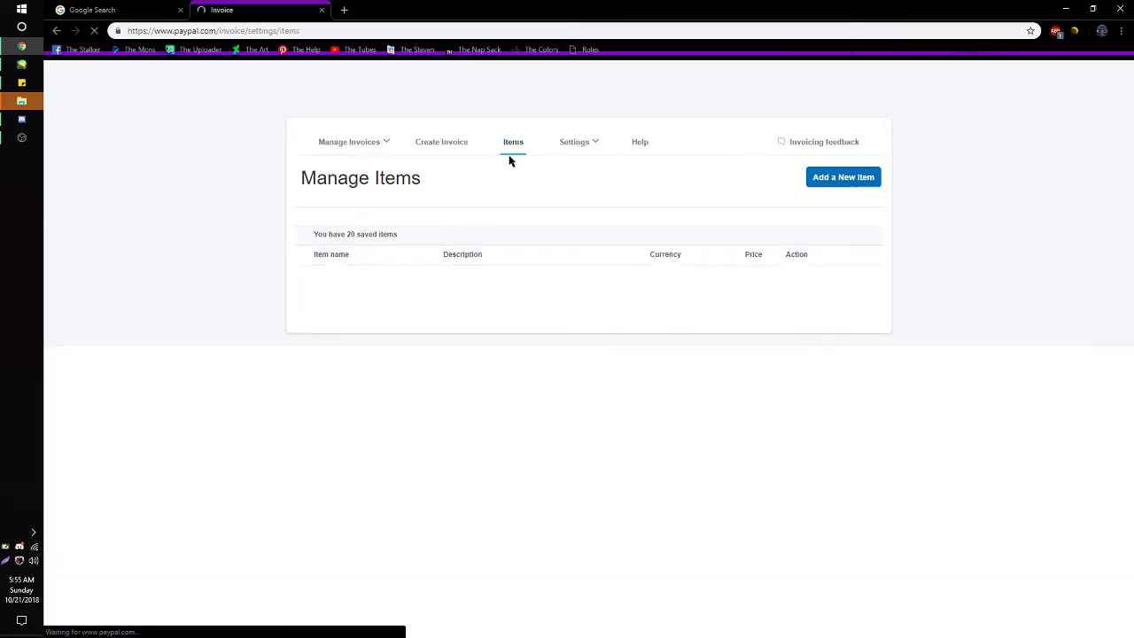
scroll(532, 317, "down", 2)
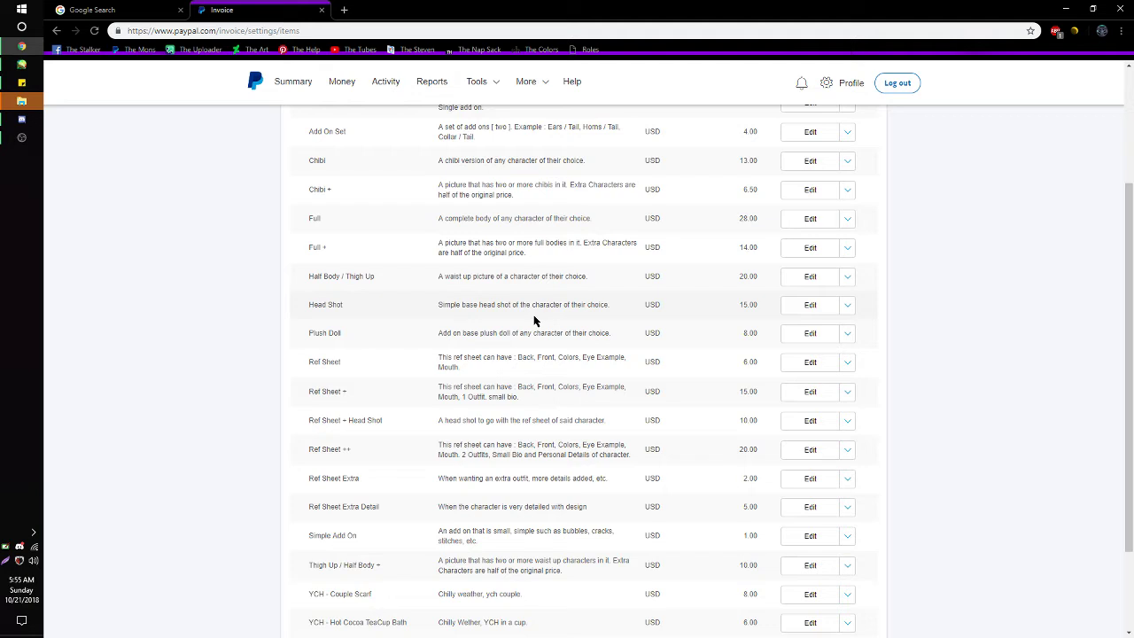
scroll(609, 325, "up", 3)
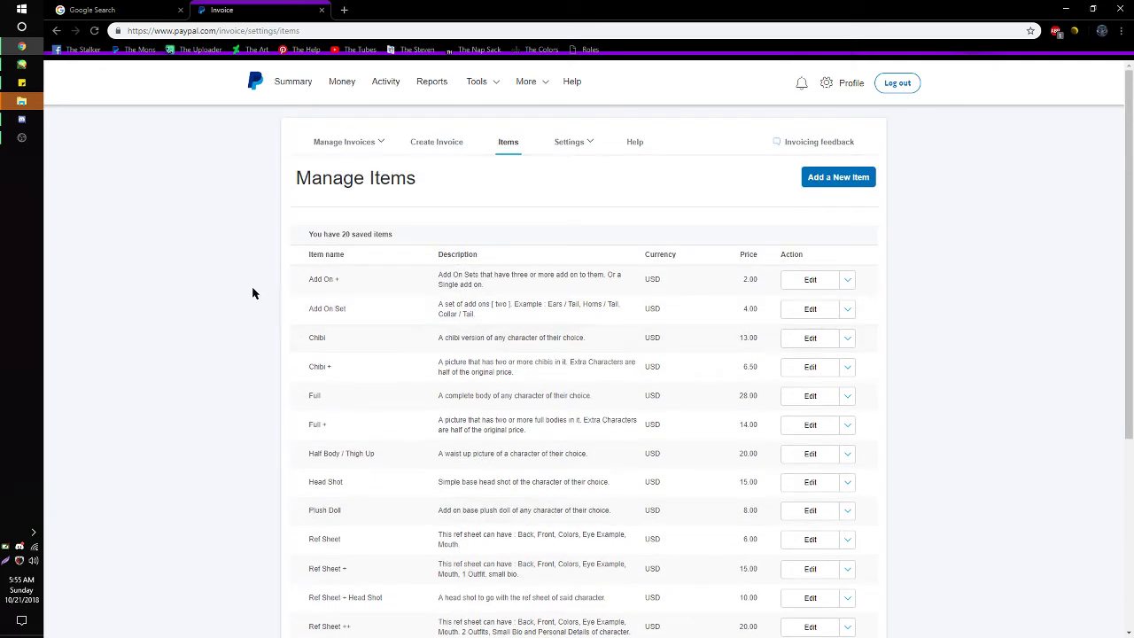
scroll(345, 284, "down", 1)
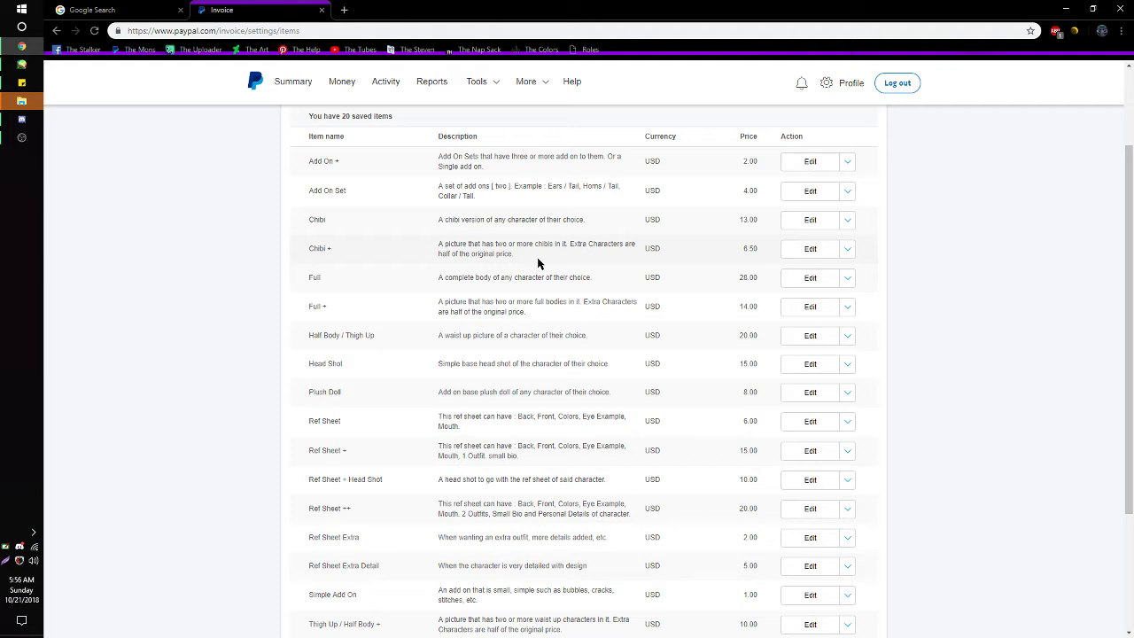
scroll(537, 255, "down", 3)
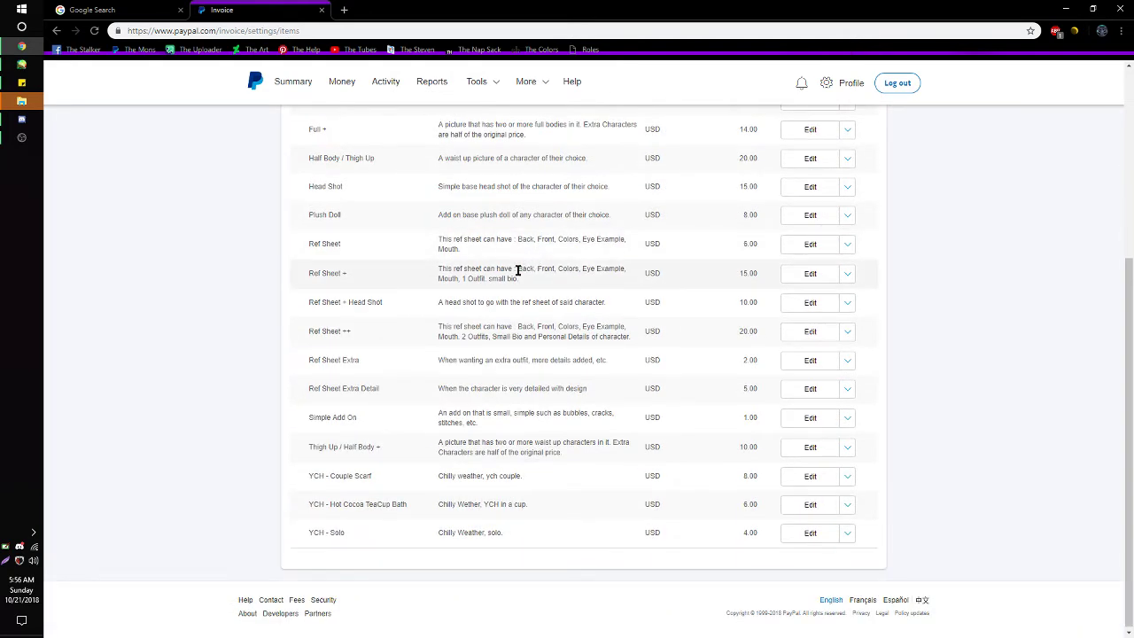
scroll(490, 381, "up", 3)
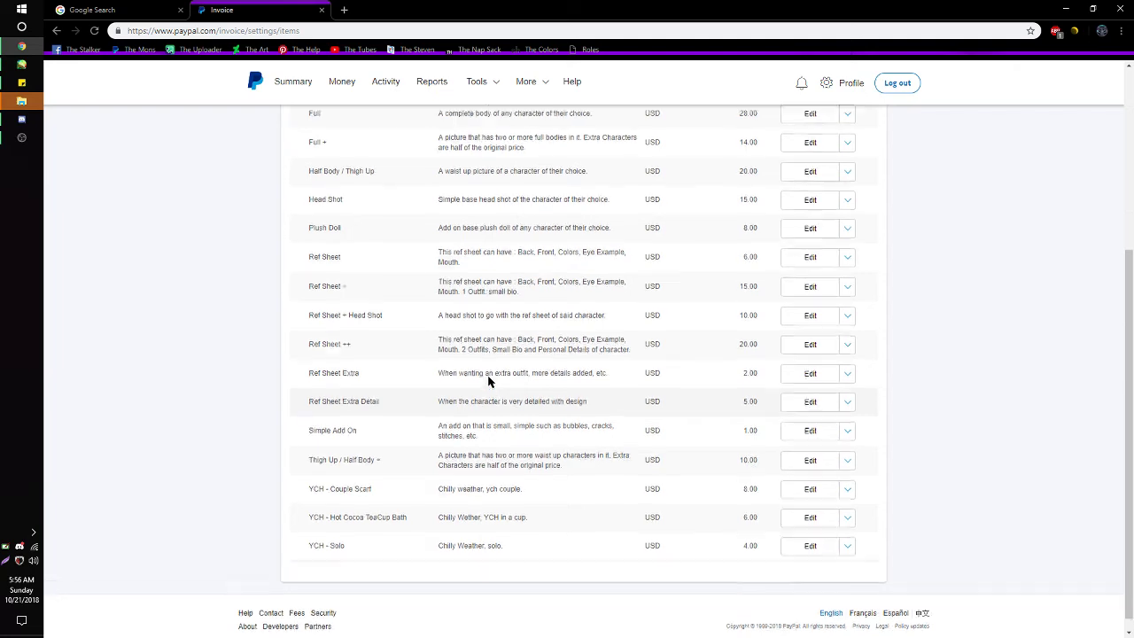
scroll(477, 382, "up", 2)
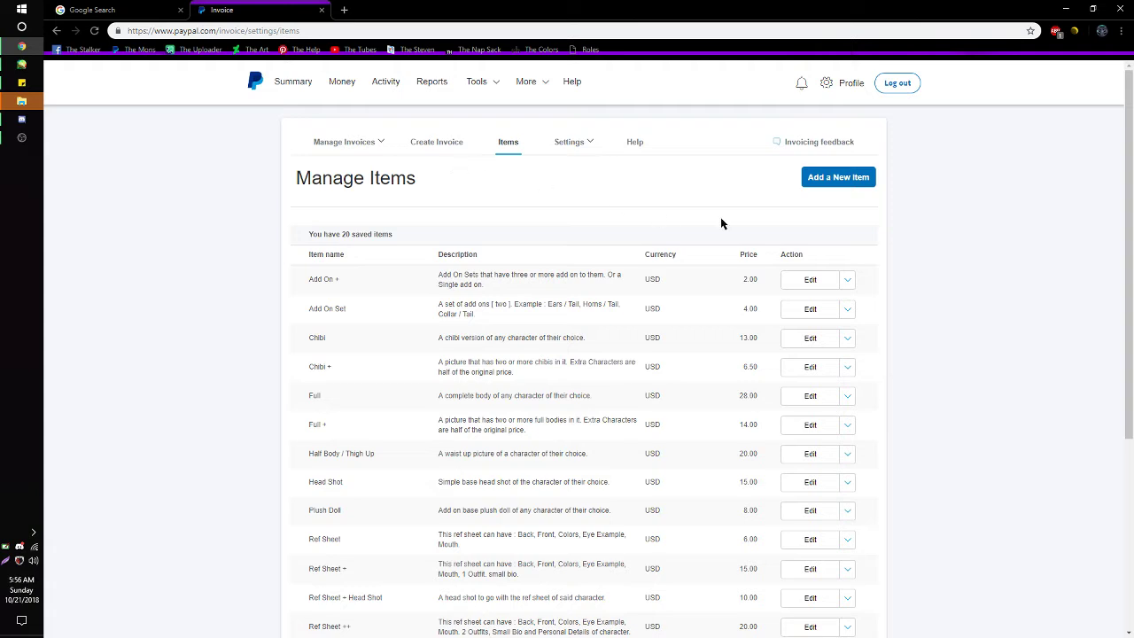
left_click(445, 143)
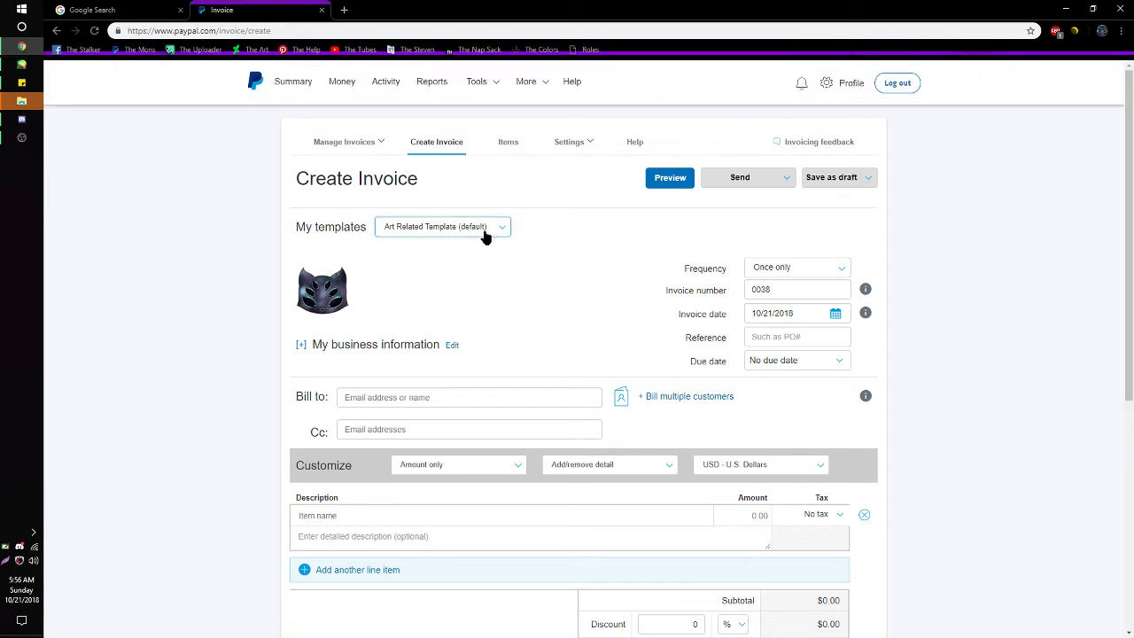
scroll(526, 362, "down", 5)
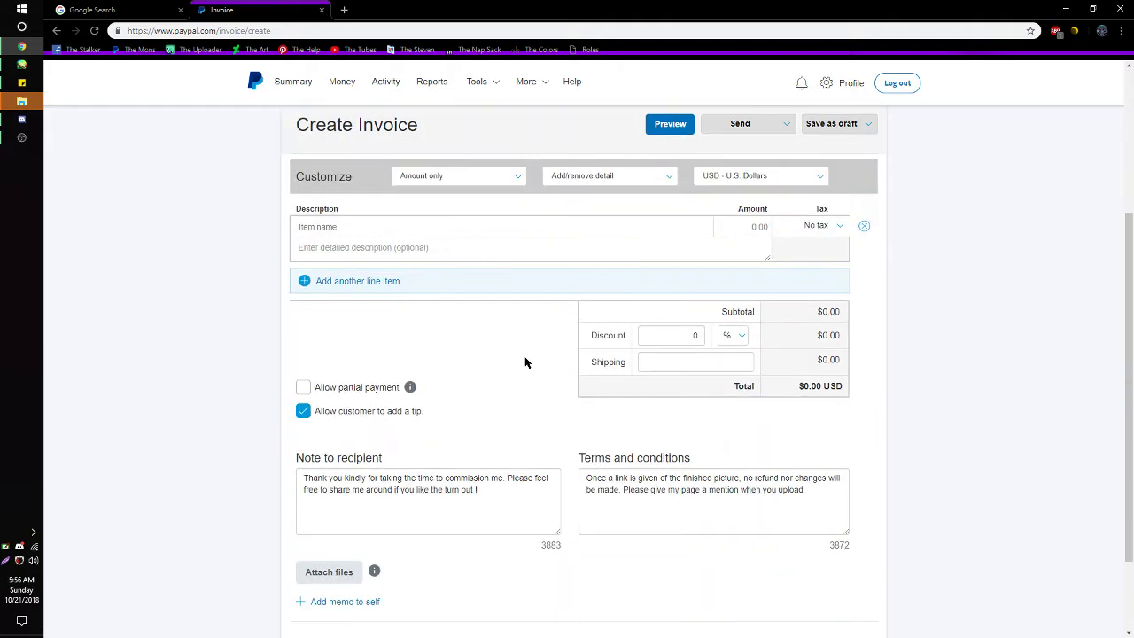
scroll(525, 362, "up", 5)
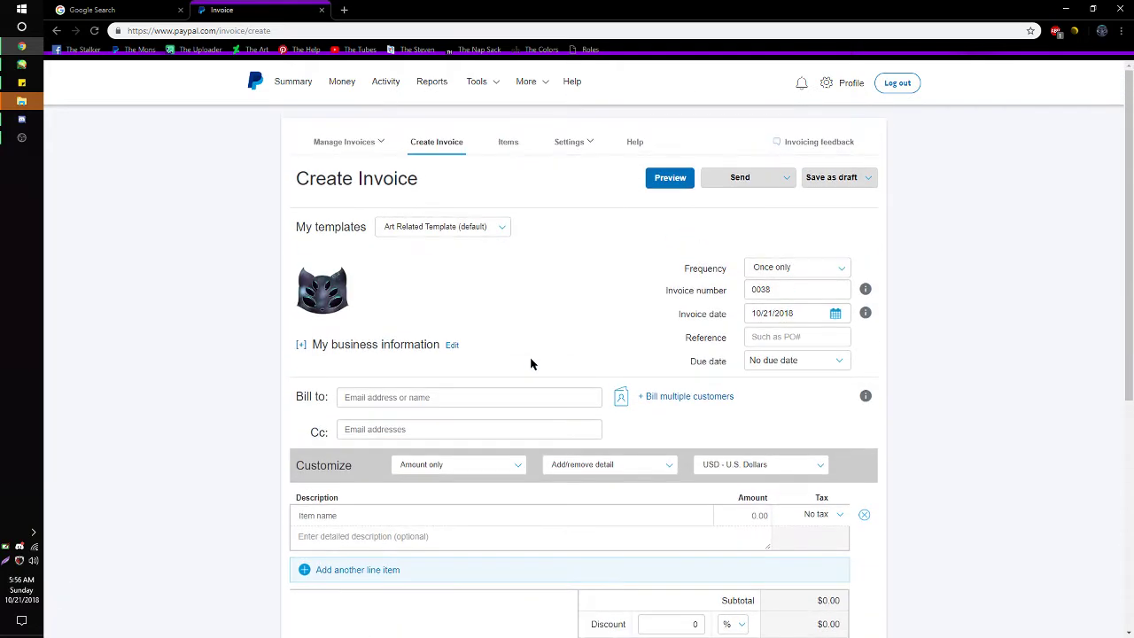
scroll(521, 345, "down", 3)
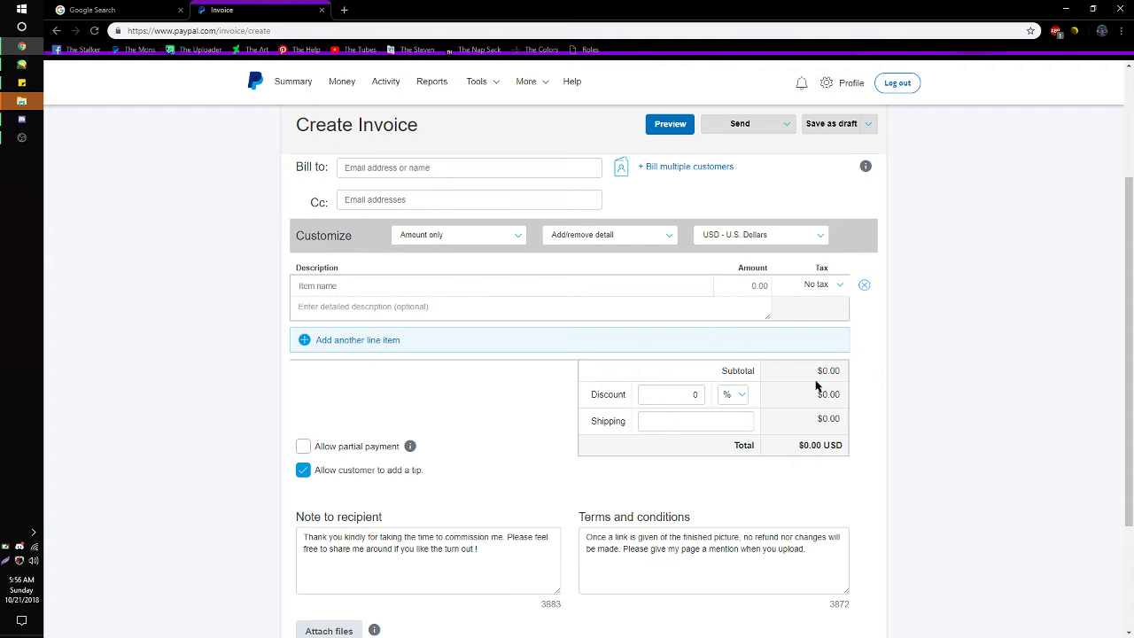
scroll(683, 492, "down", 2)
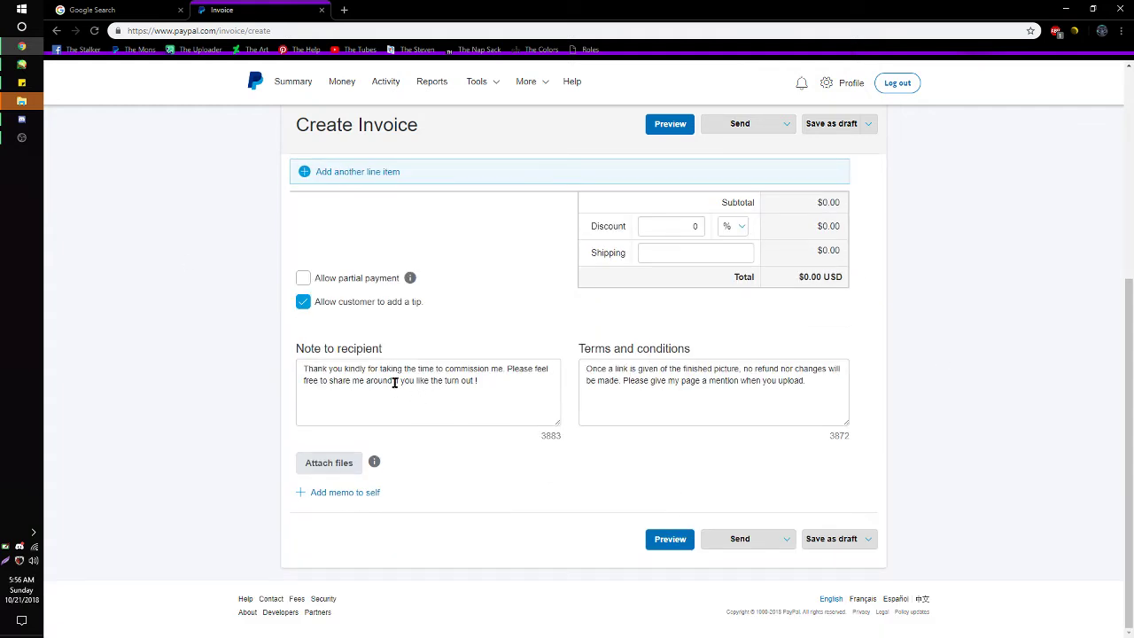
left_click(509, 386)
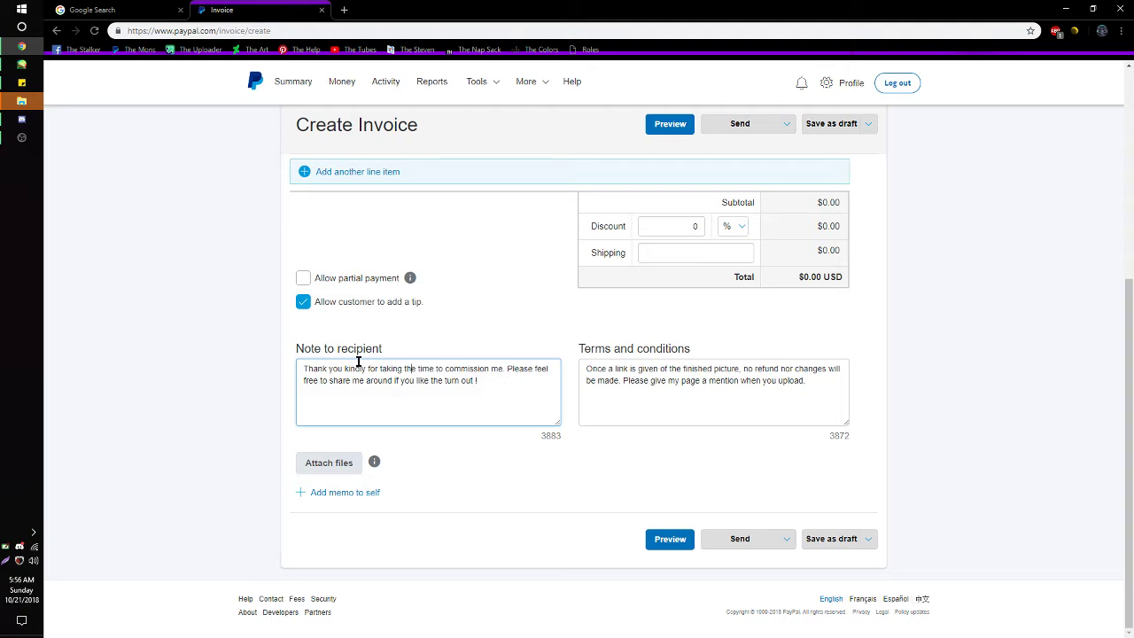
left_click(734, 380)
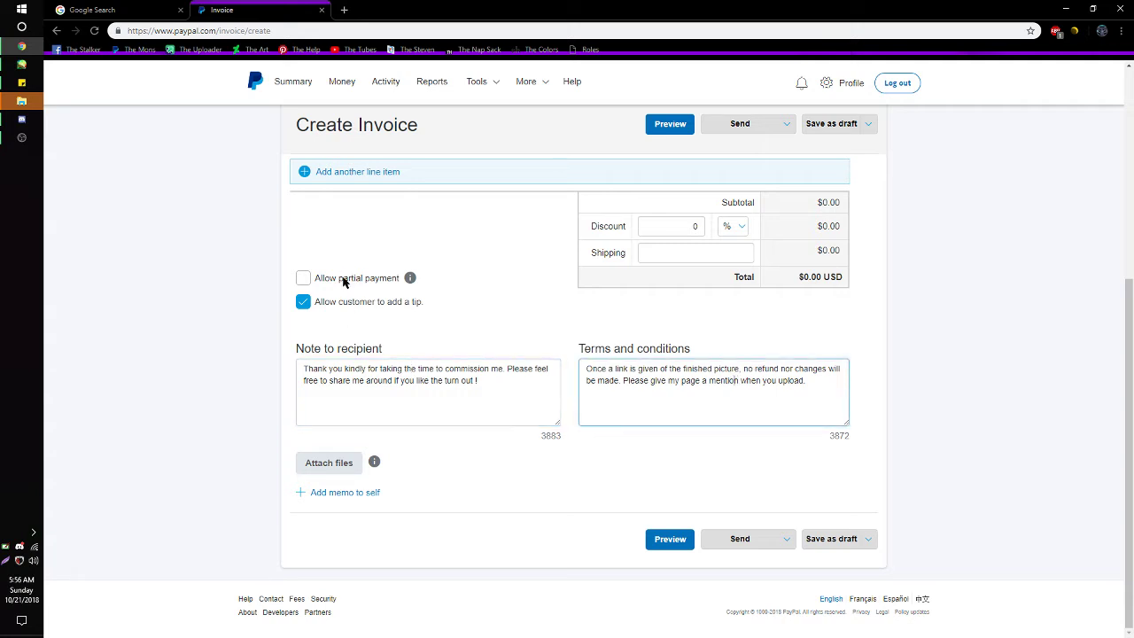
left_click(359, 282)
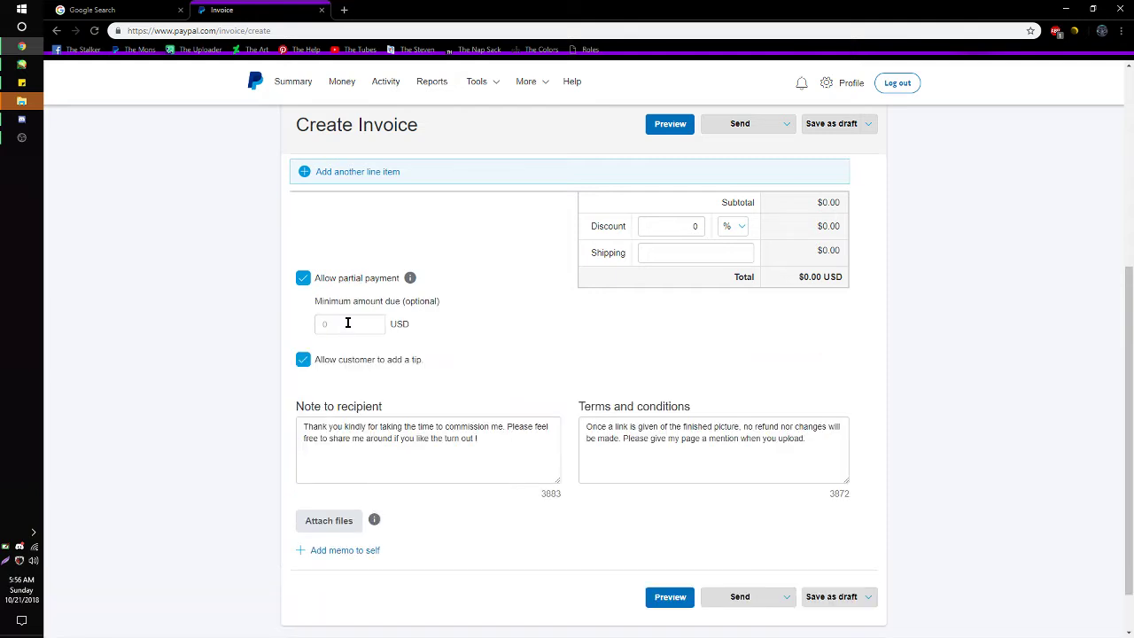
left_click(347, 323)
left_click(306, 279)
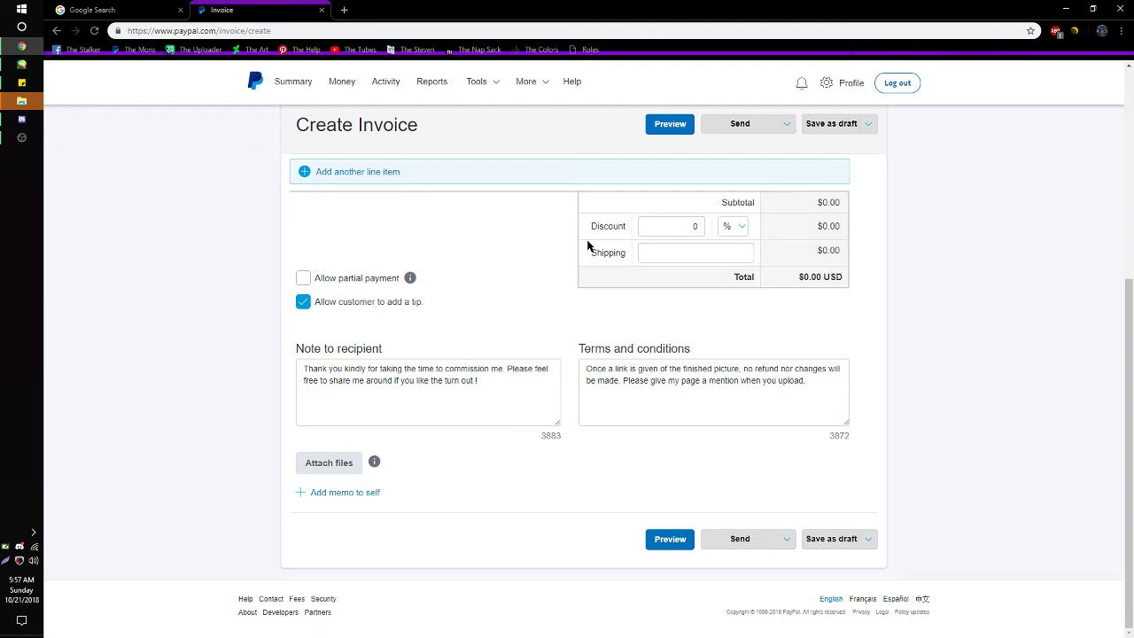
scroll(810, 431, "up", 1)
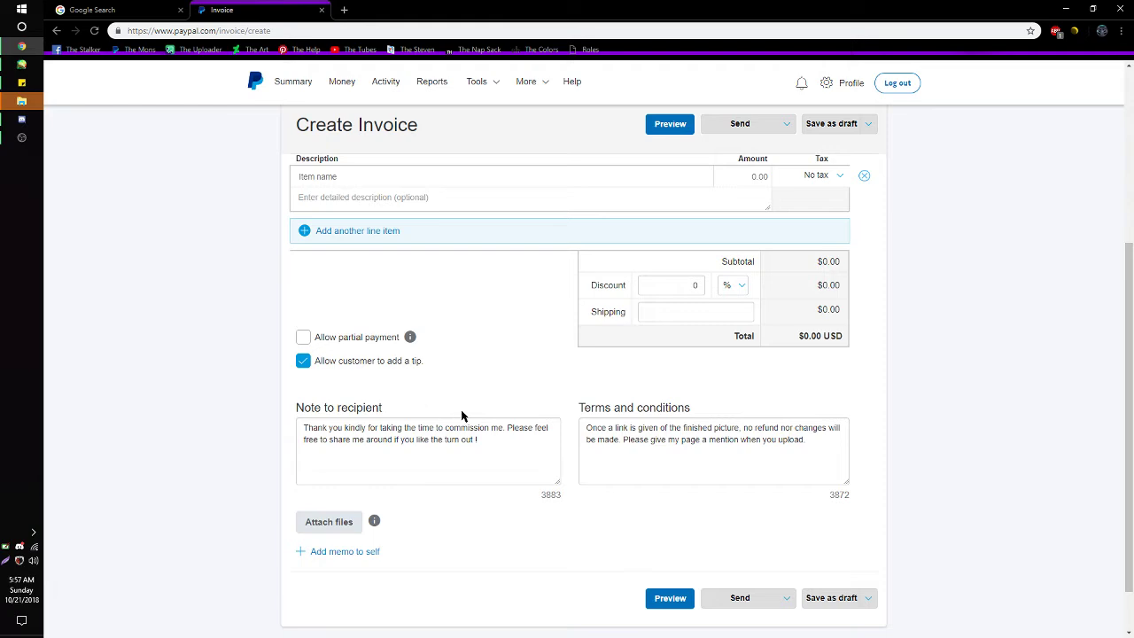
scroll(444, 399, "up", 4)
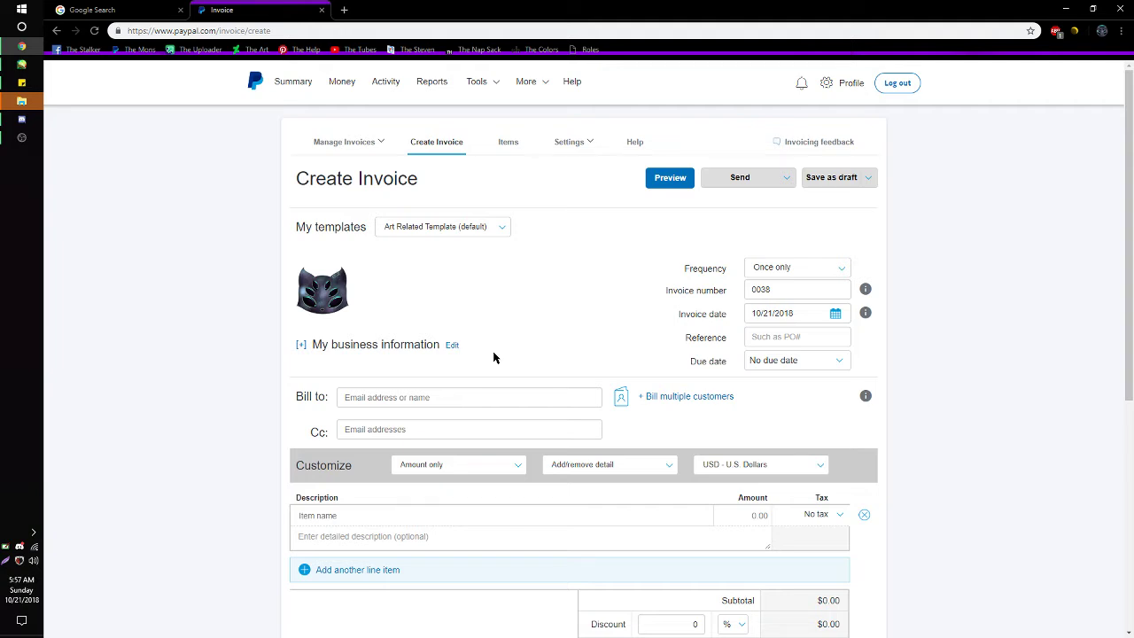
left_click(798, 275)
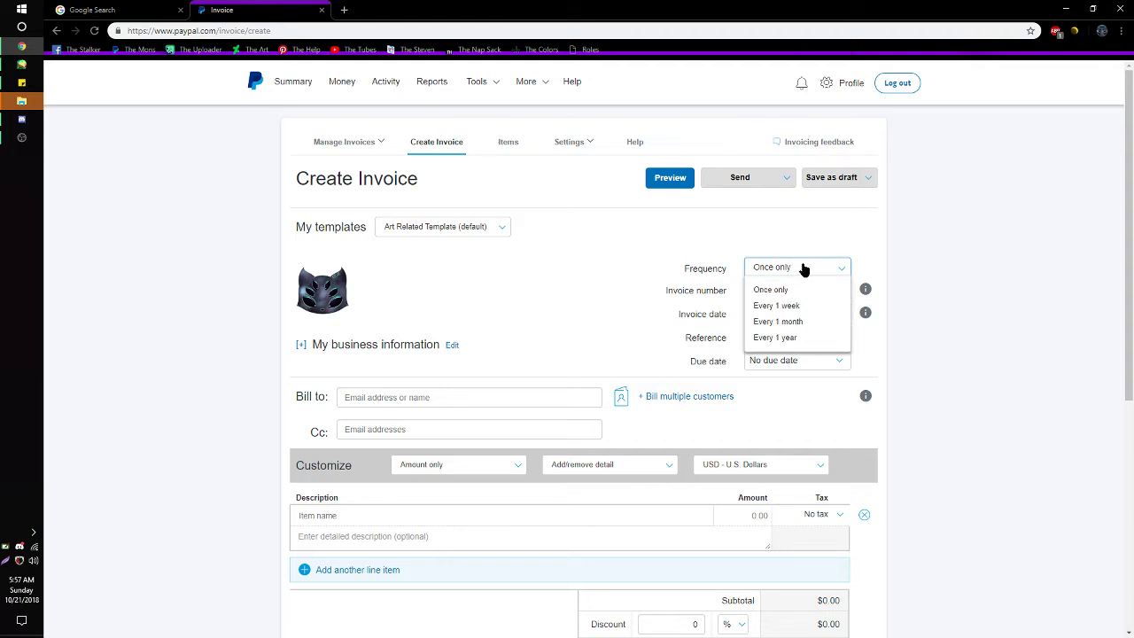
left_click(804, 270)
left_click(804, 269)
left_click(807, 269)
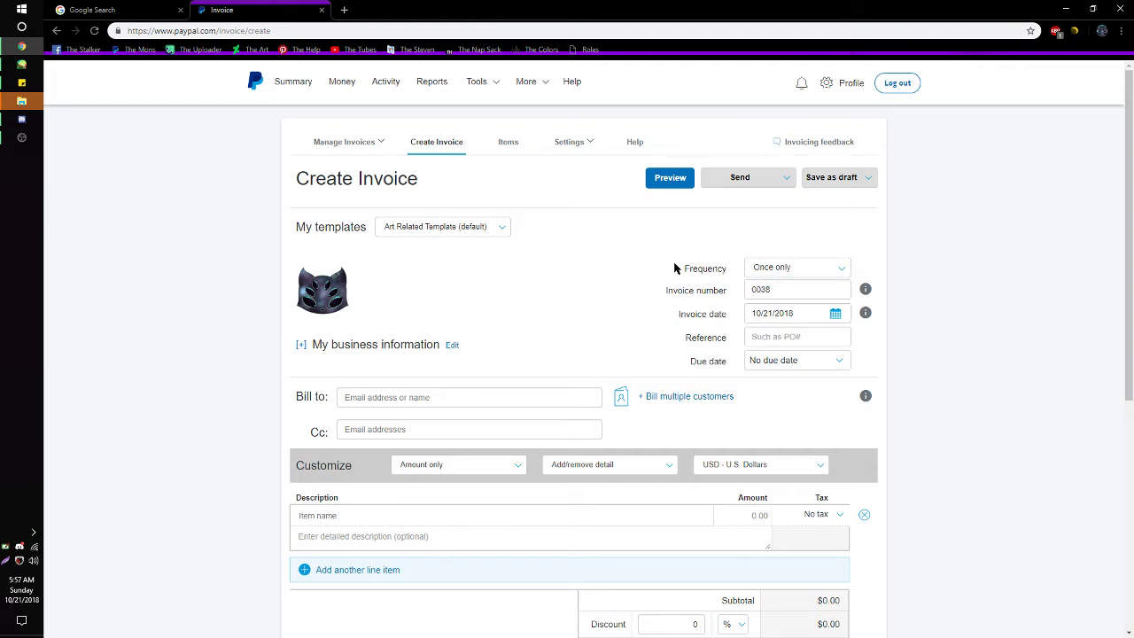
left_click(784, 270)
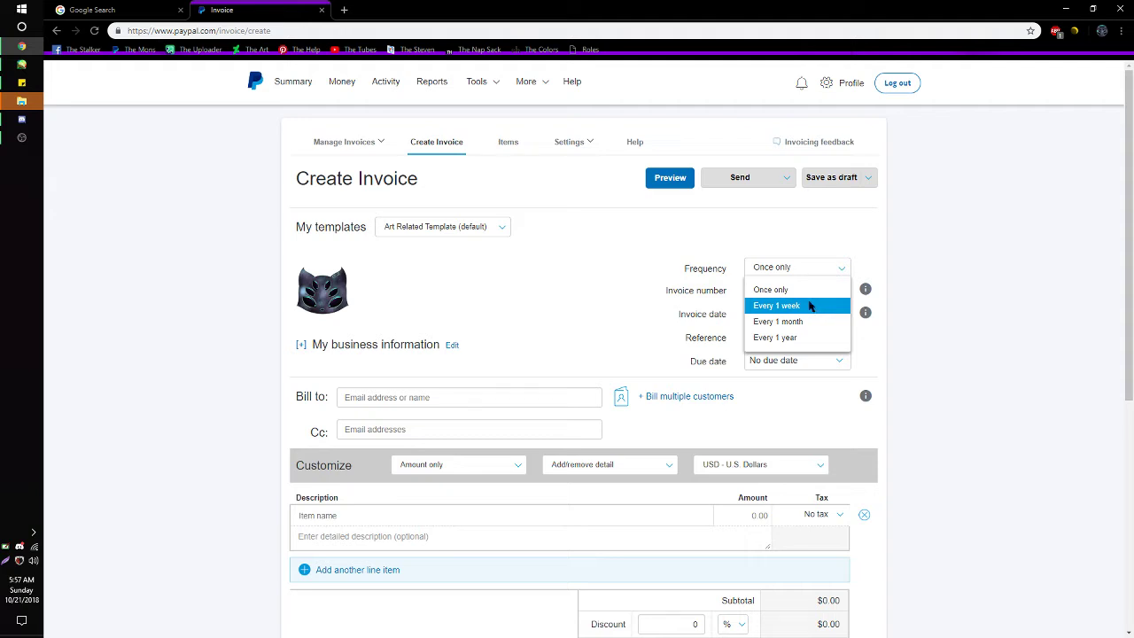
left_click(652, 266)
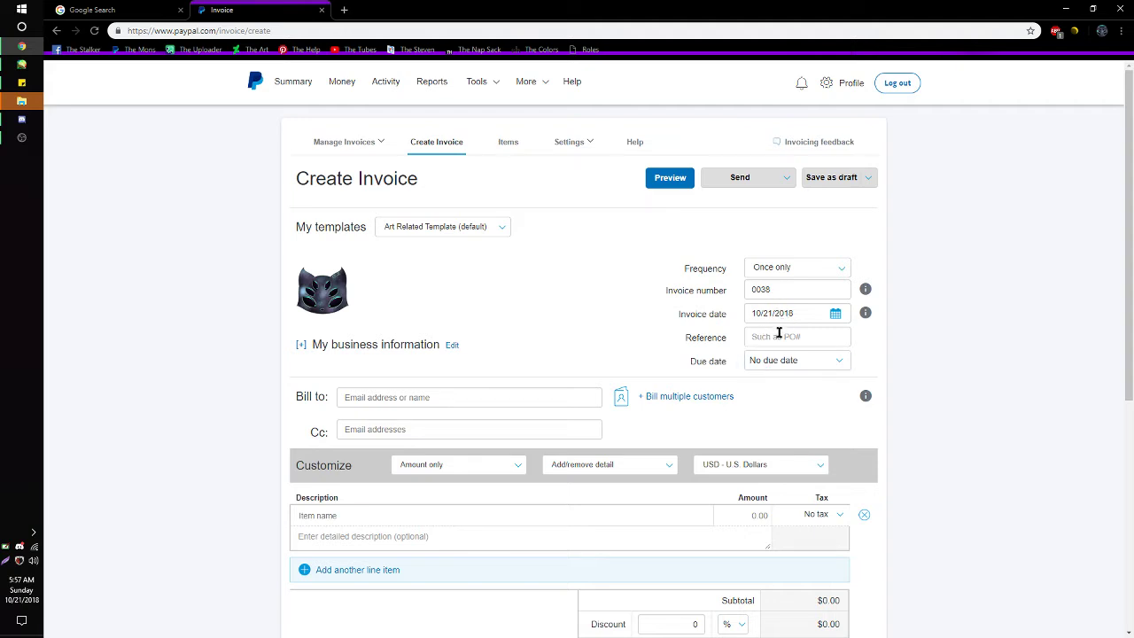
left_click(808, 367)
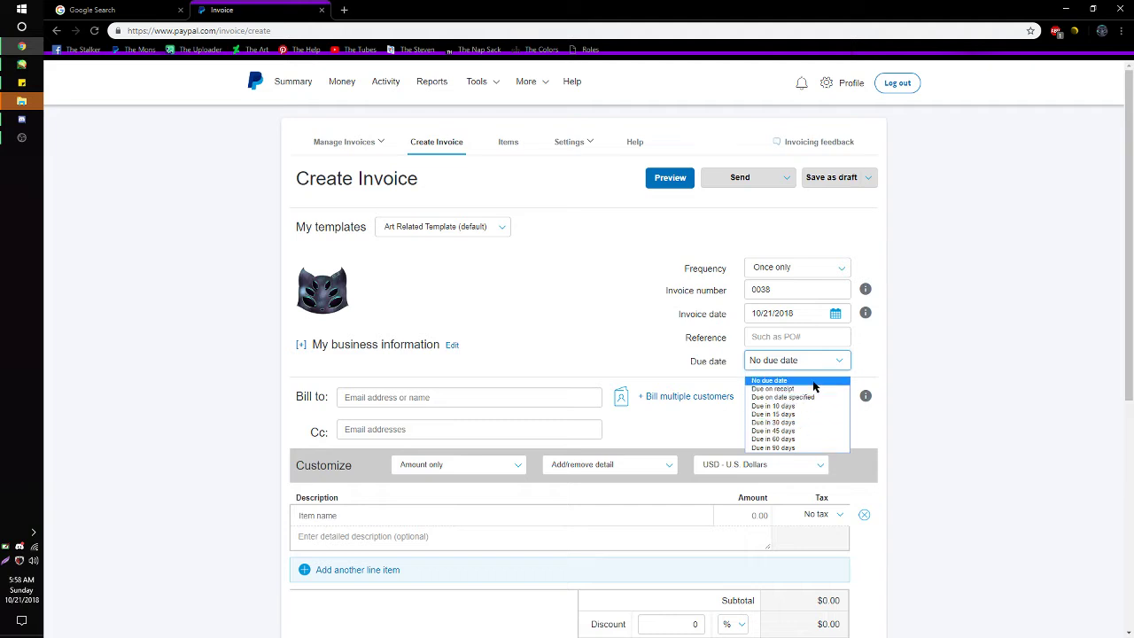
left_click(813, 382)
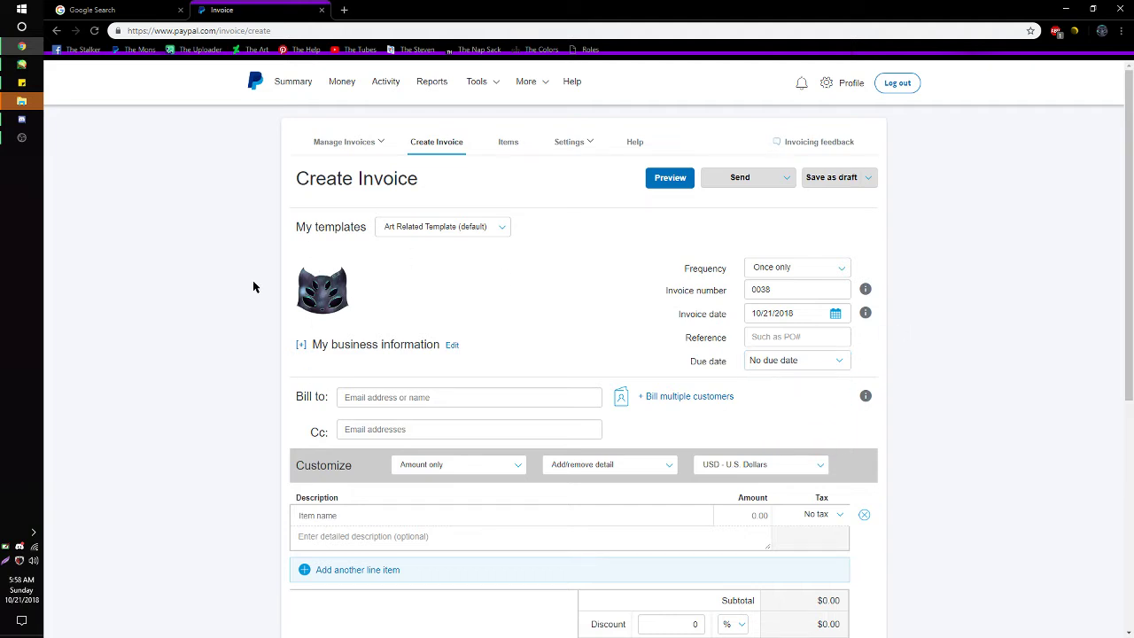
left_click(320, 345)
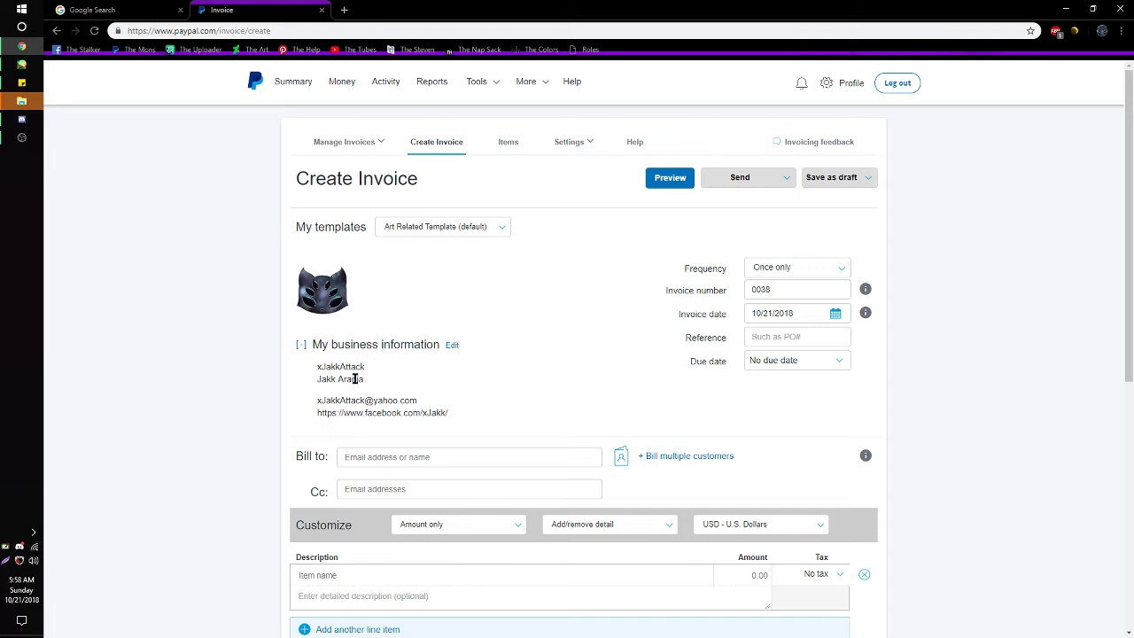
left_click_drag(369, 379, 316, 380)
left_click(345, 378)
left_click(357, 345)
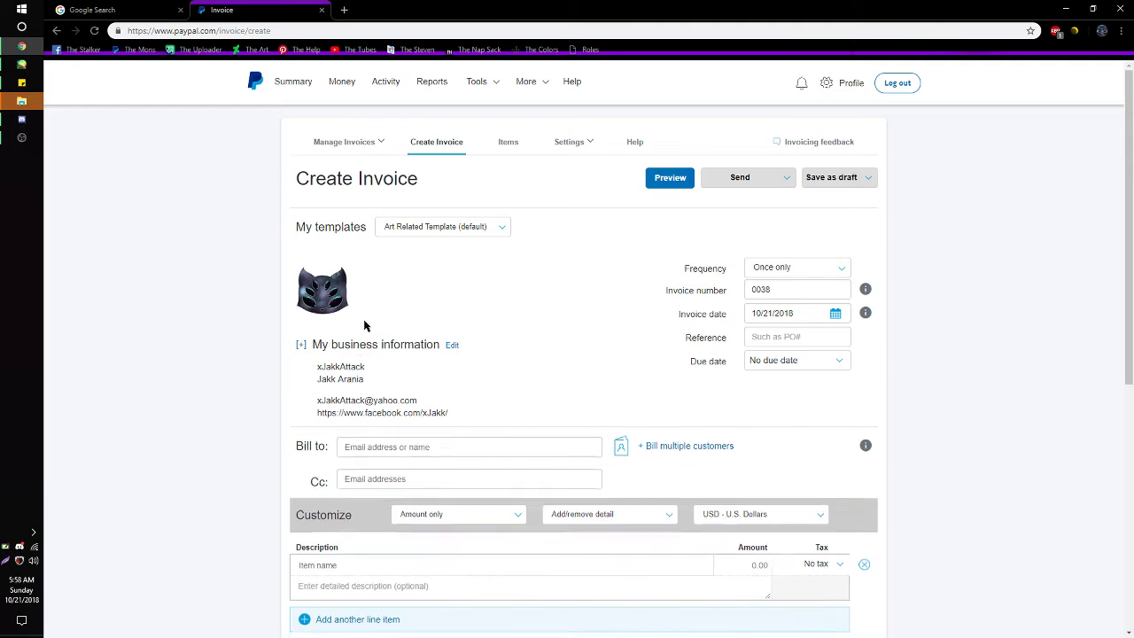
scroll(358, 501, "down", 3)
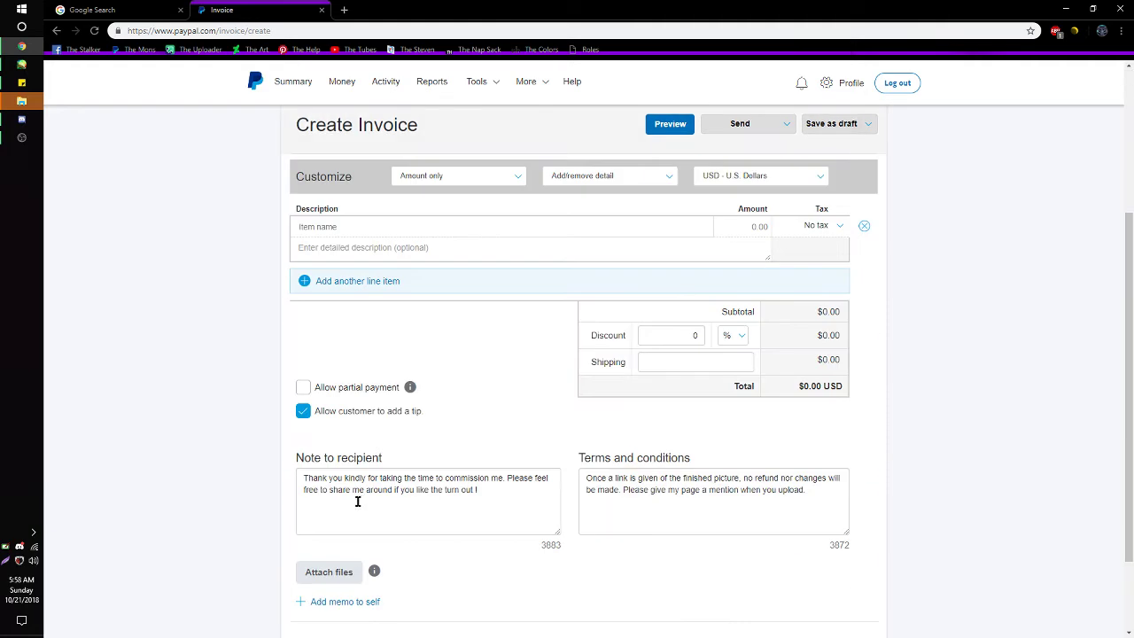
scroll(358, 502, "up", 2)
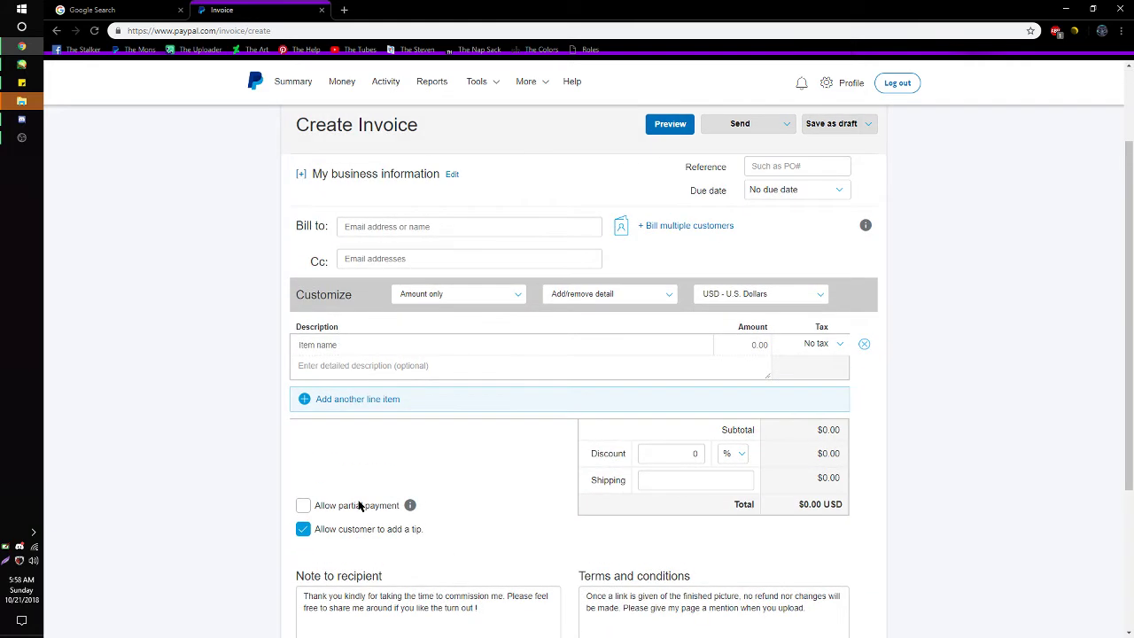
scroll(359, 505, "up", 2)
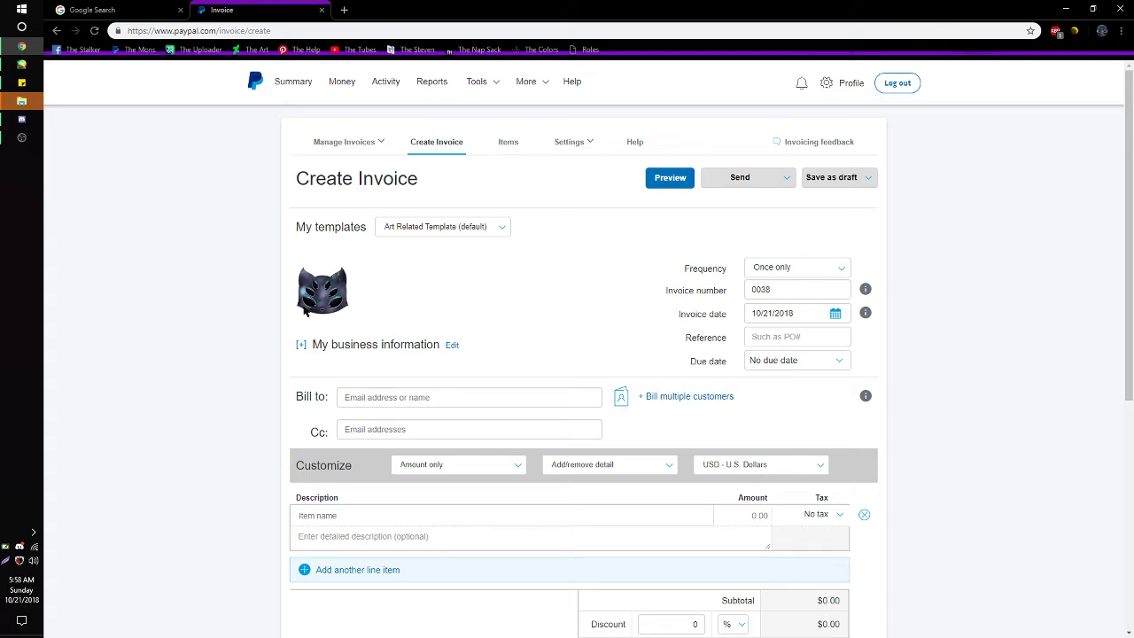
- In Mail, open the 'This invoice was canceled (0003)' email and follow its View Invoice link
left_click(26, 8)
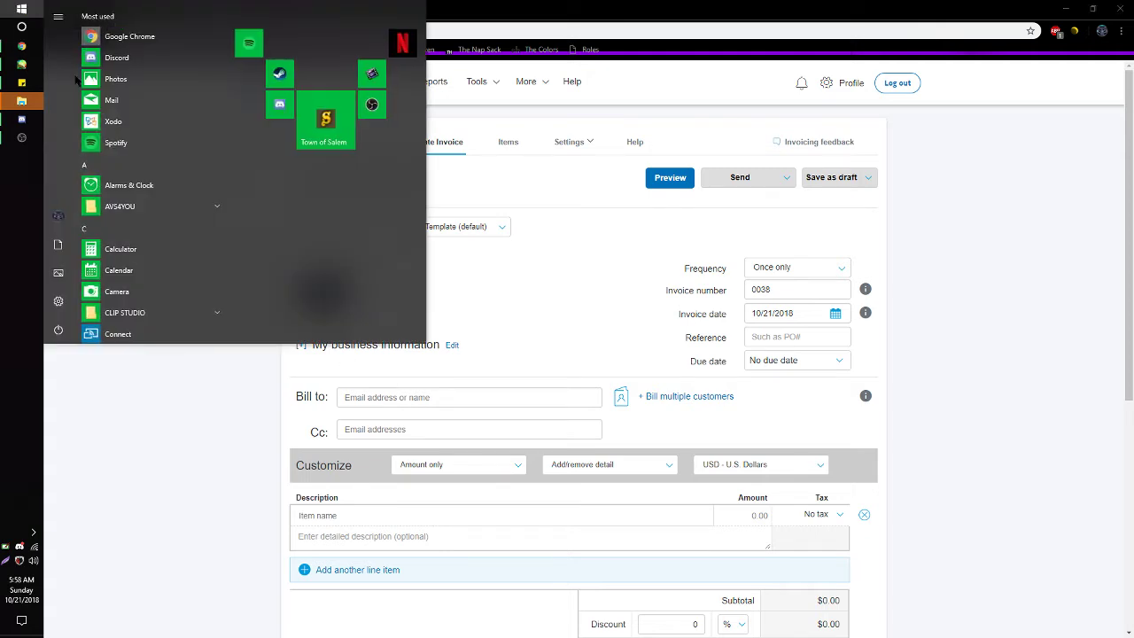
left_click(112, 100)
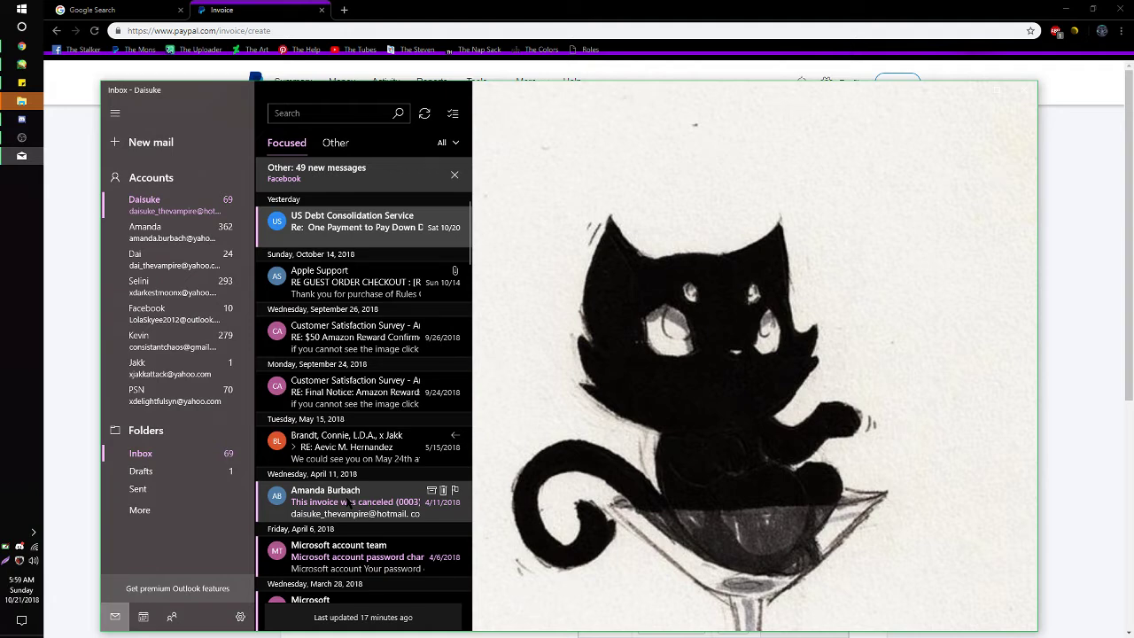
left_click(349, 502)
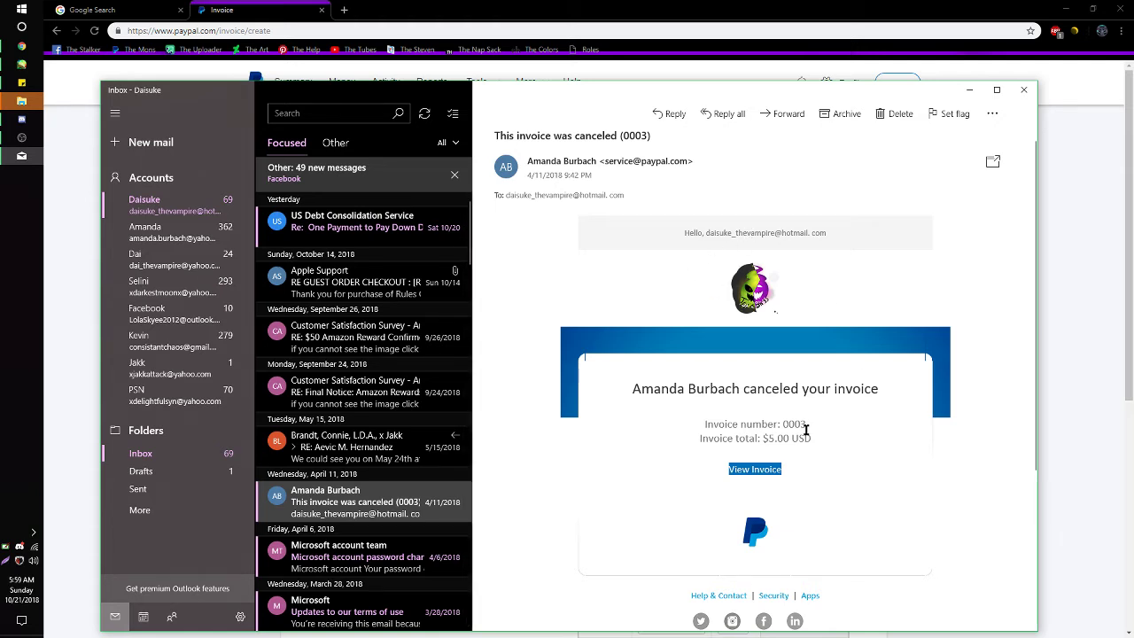
scroll(807, 390, "down", 1)
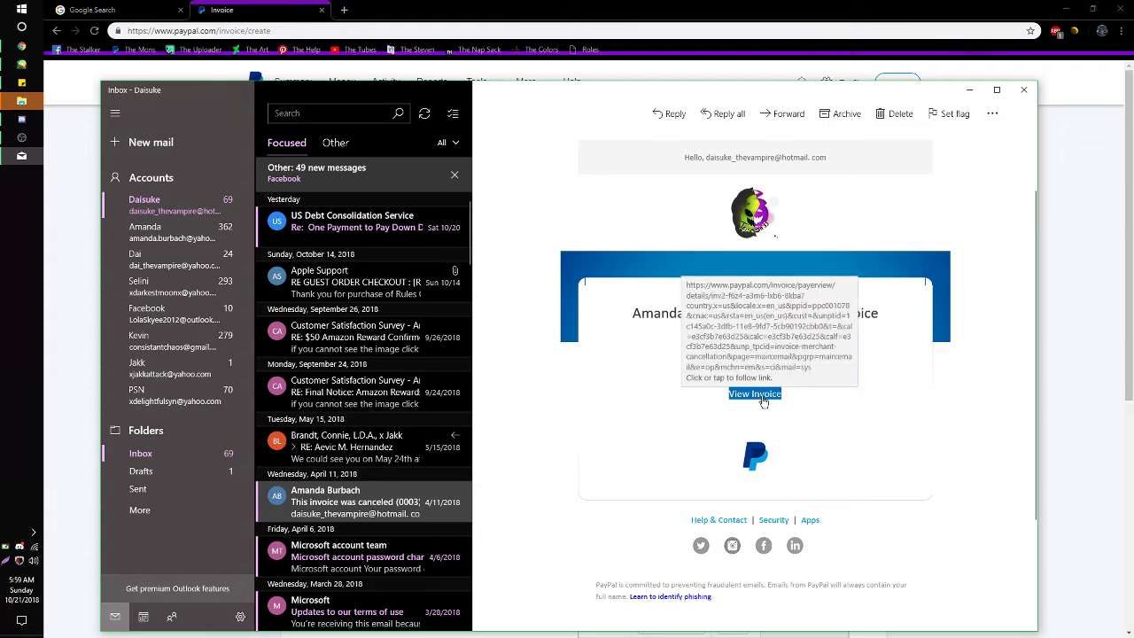
left_click(764, 401)
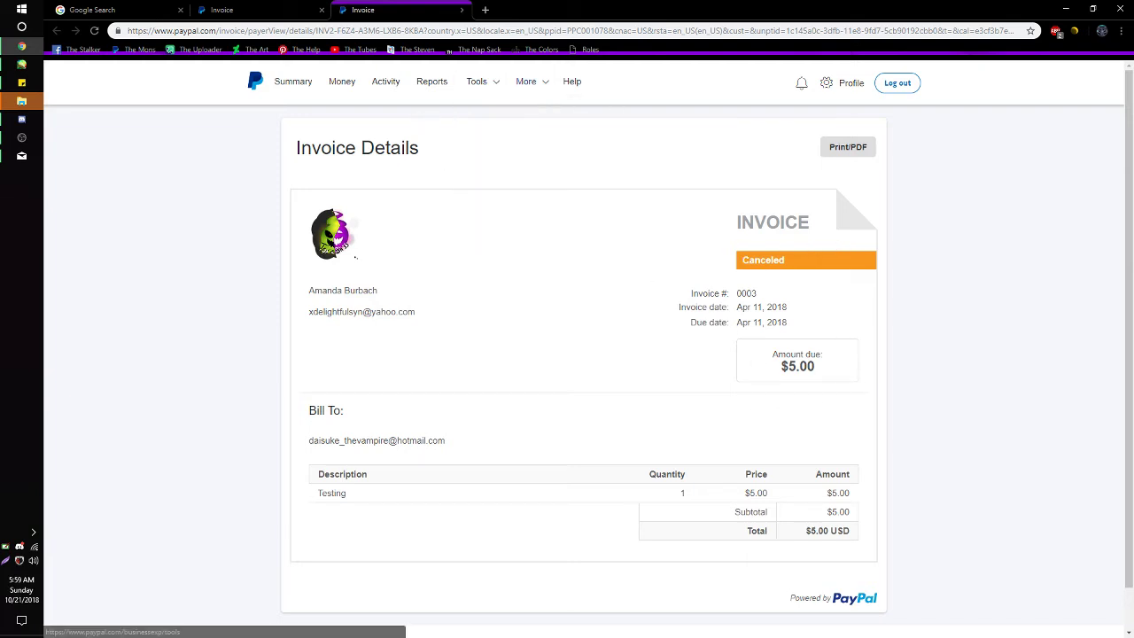
- Close the extra invoice tab and bill invoice 0038 to a saved customer entered by name
left_click(461, 10)
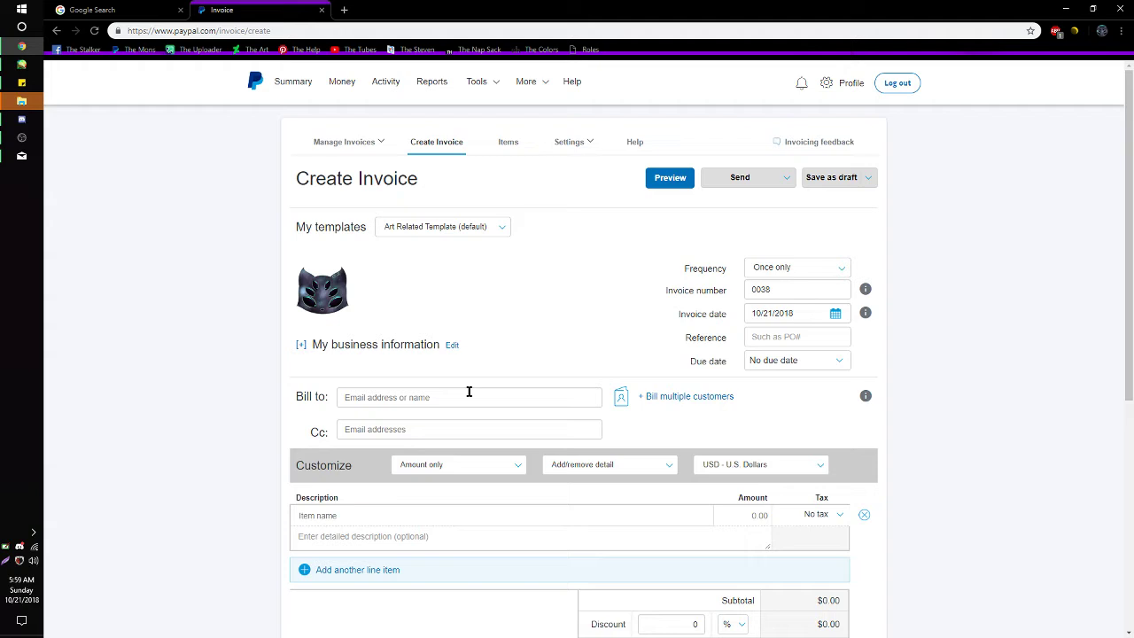
left_click(410, 398)
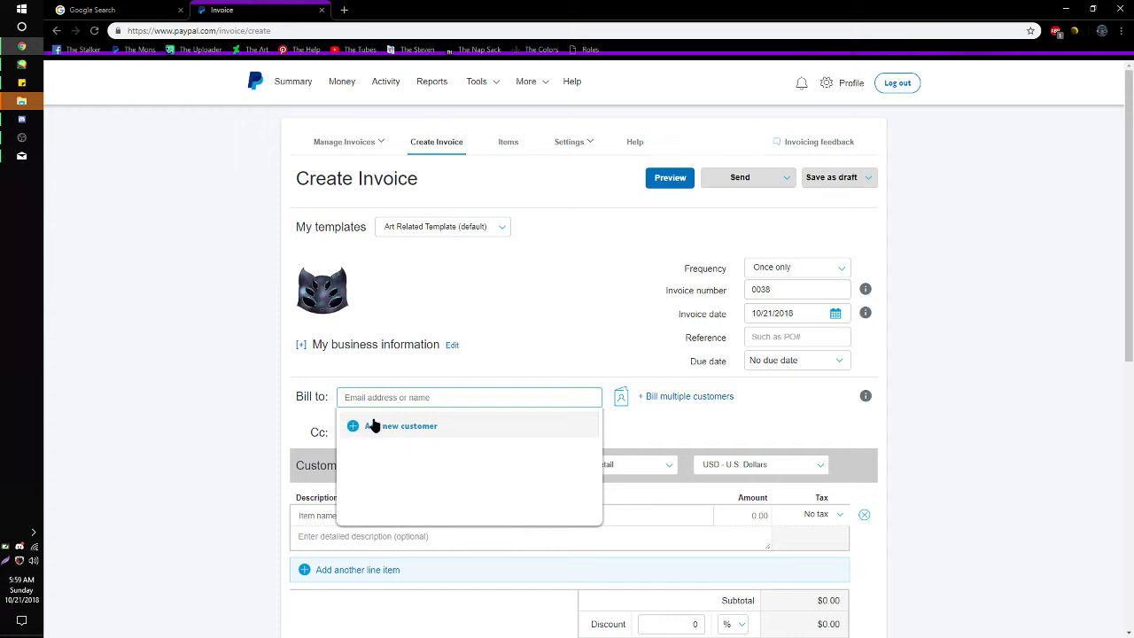
left_click(401, 427)
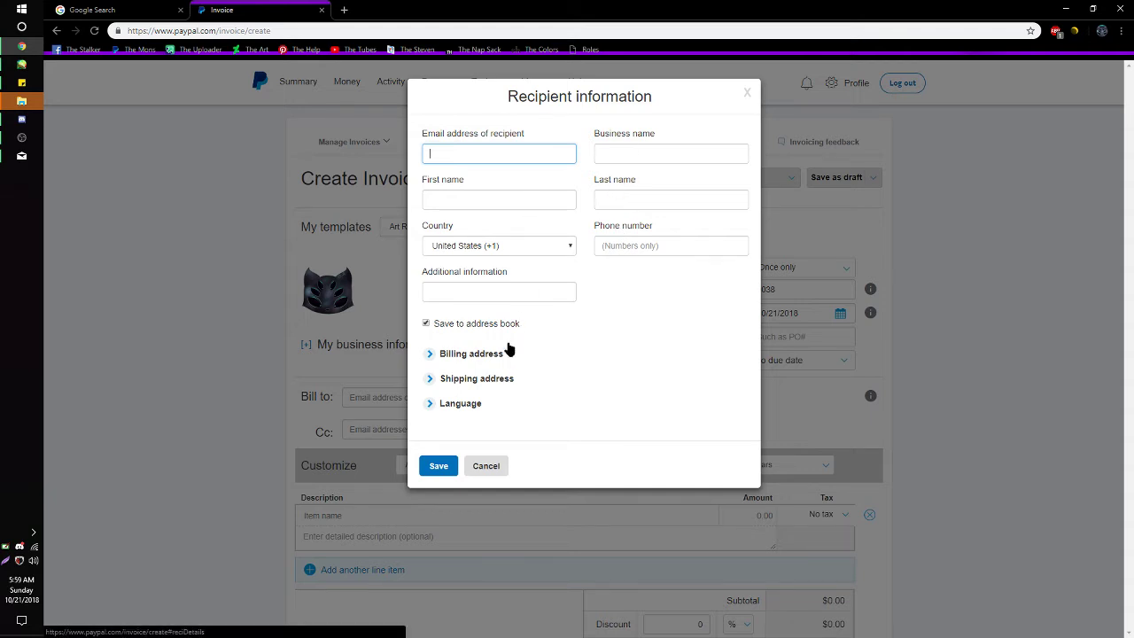
left_click(747, 96)
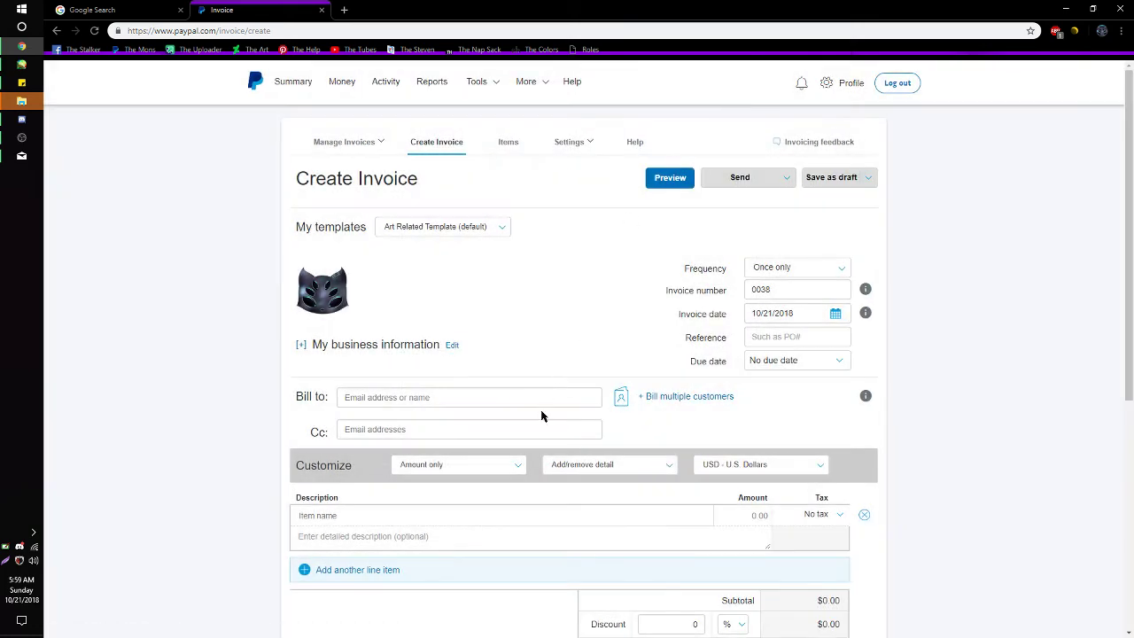
left_click(426, 394)
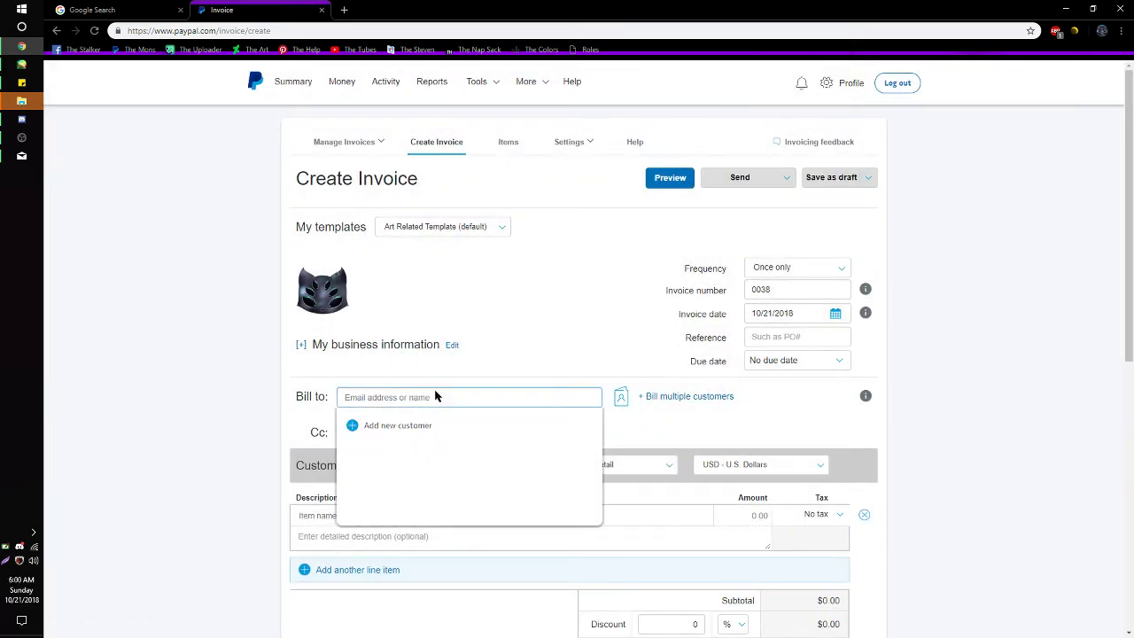
type("Jakk")
key("Return")
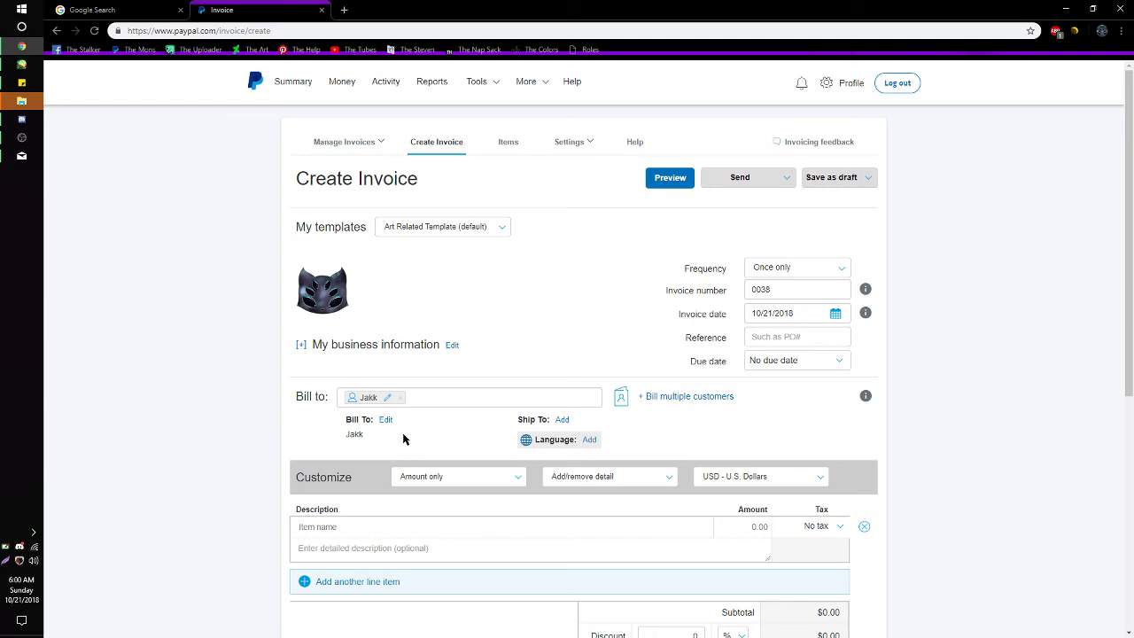
scroll(403, 436, "down", 2)
scroll(403, 438, "up", 2)
scroll(621, 425, "down", 3)
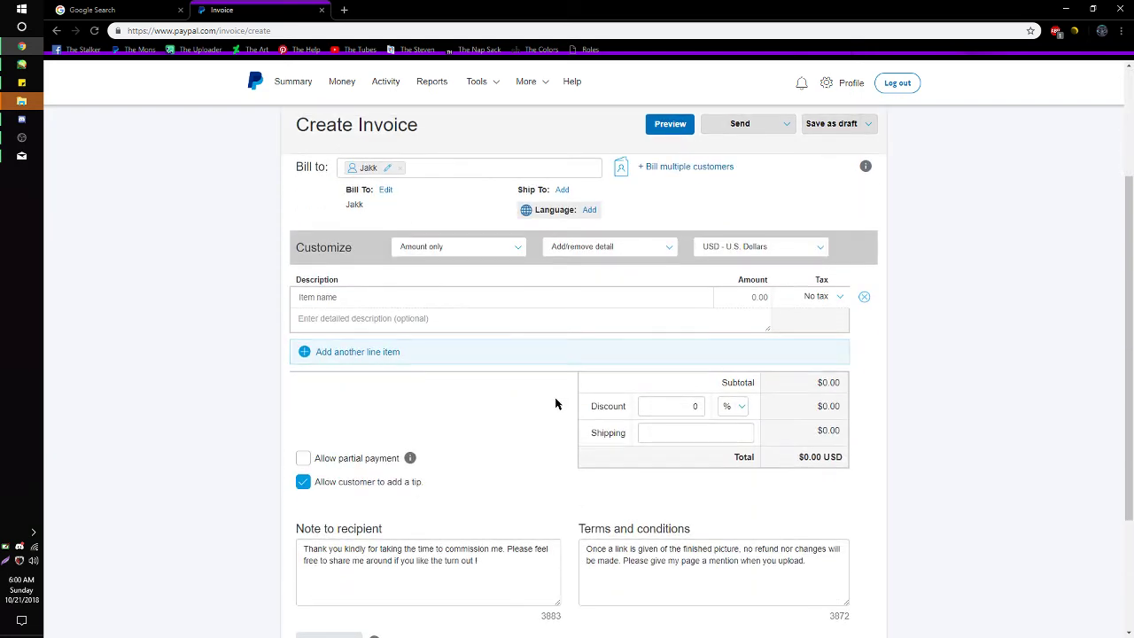
- Replace the Ref Sheet Extra Detail line with the saved Ref Sheet ++ item at 20.00
left_click(410, 302)
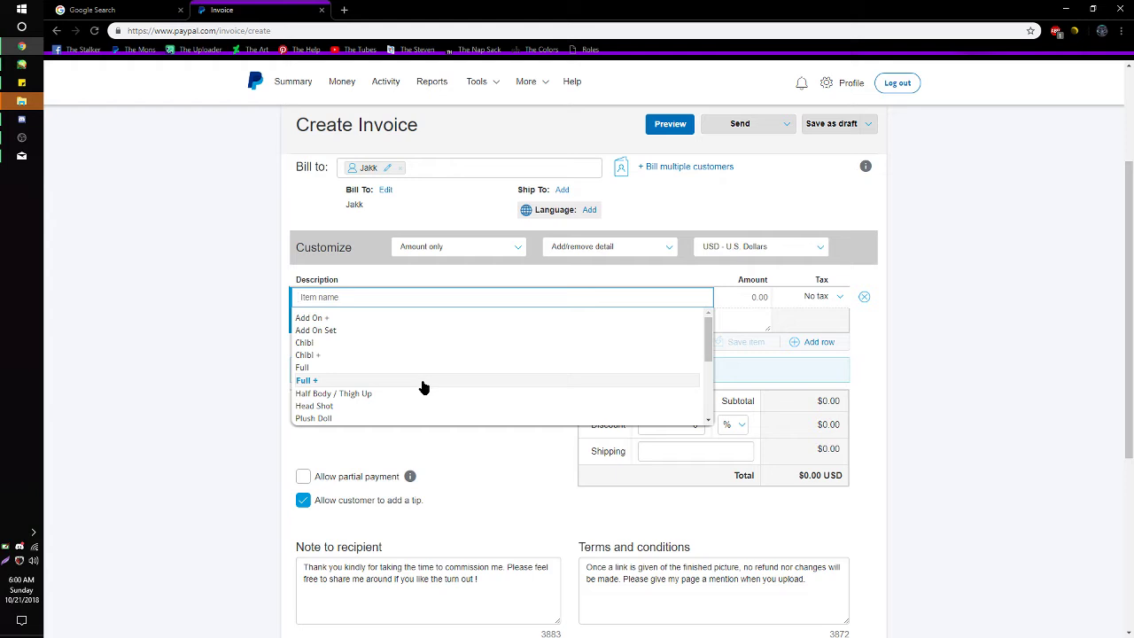
scroll(425, 385, "down", 5)
scroll(425, 383, "up", 1)
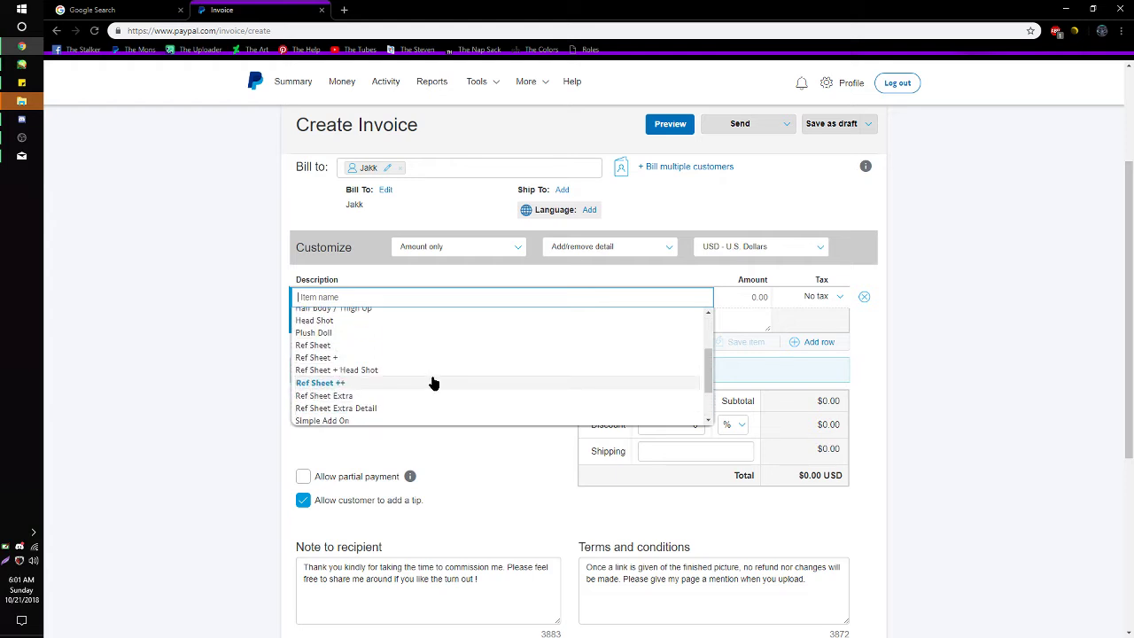
left_click(426, 408)
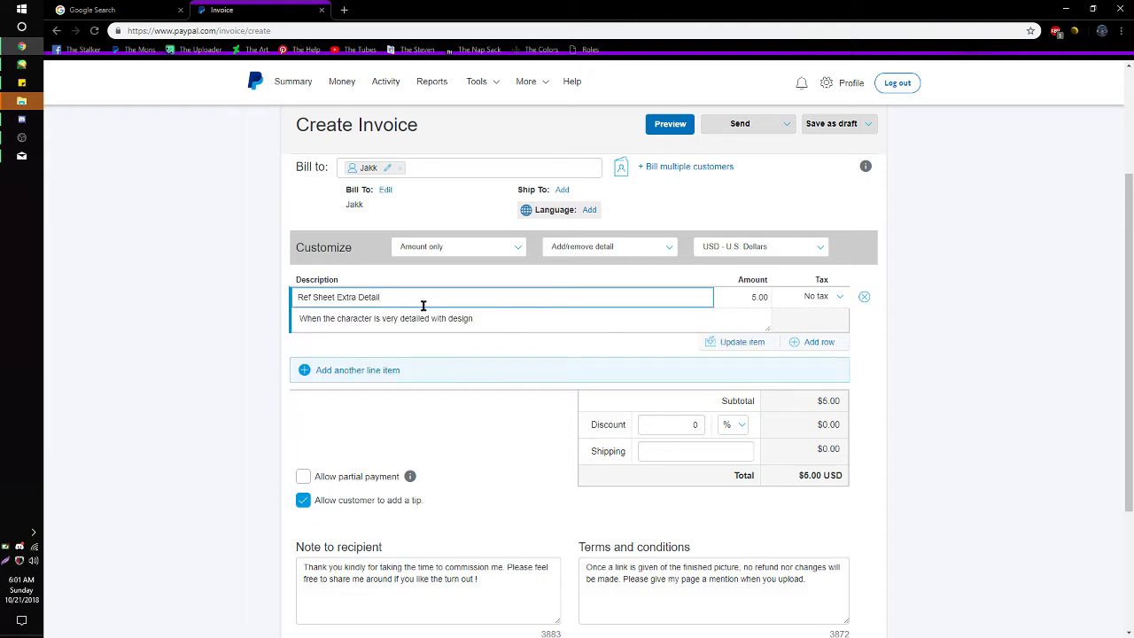
left_click(864, 297)
left_click(367, 299)
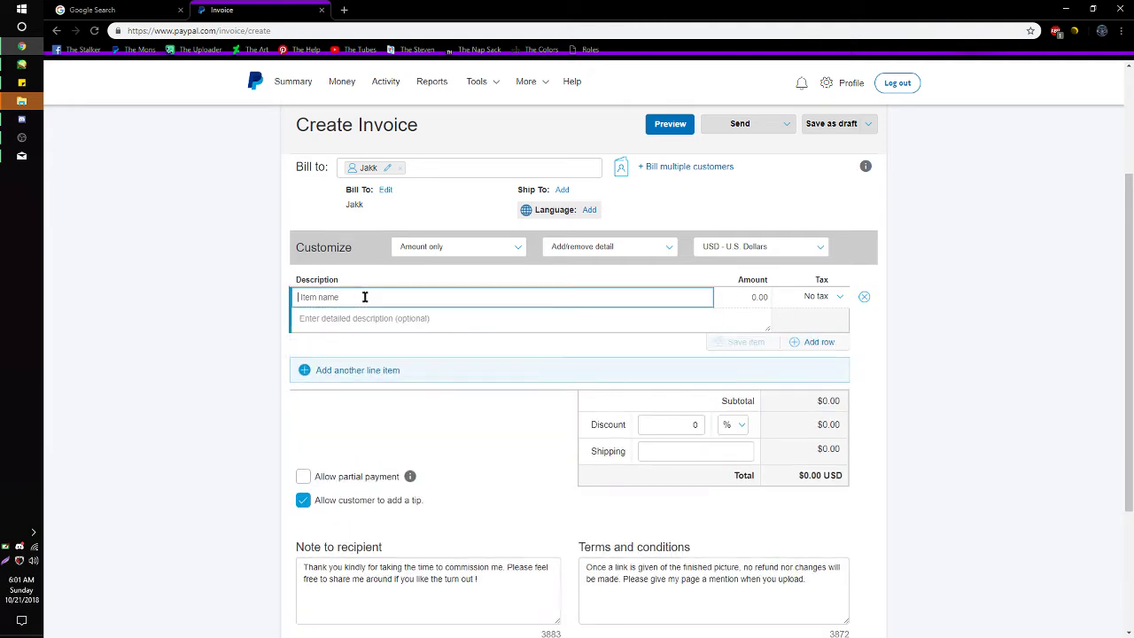
scroll(380, 393, "down", 5)
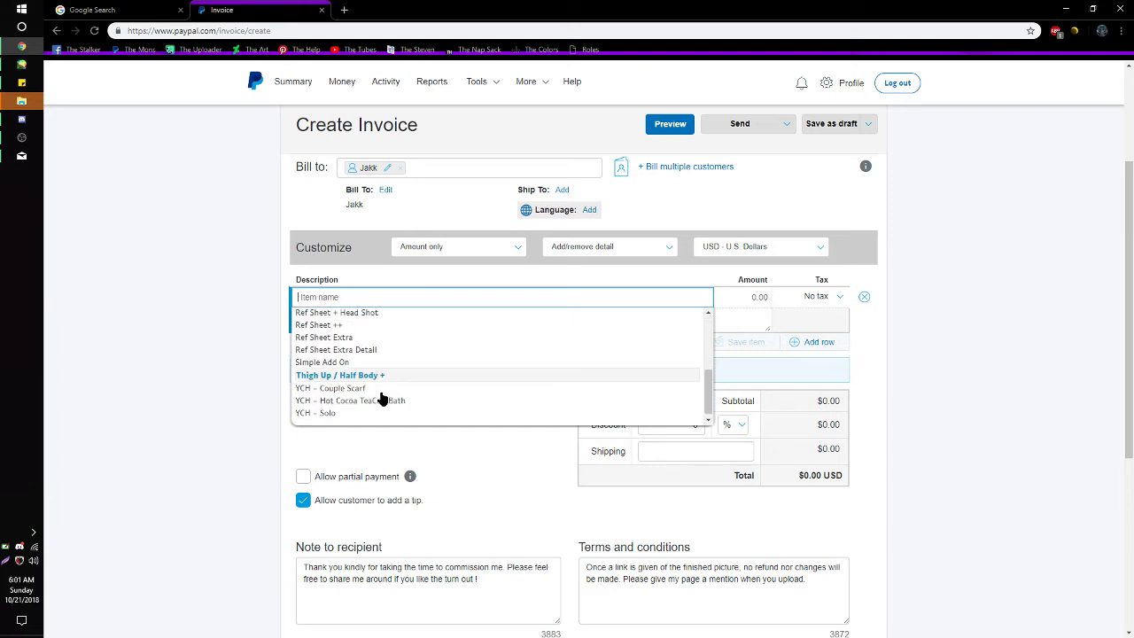
left_click(384, 333)
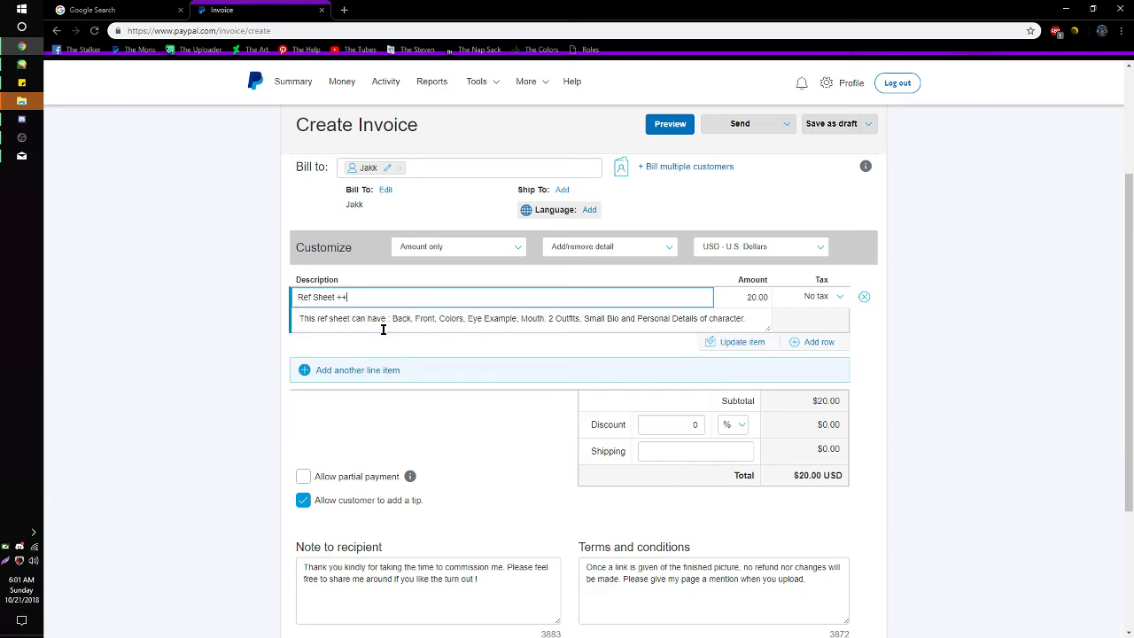
- Add Full + (14.00) and Add On Set (4.00) lines, leaving No tax, for $38.00 USD
left_click(609, 375)
left_click(480, 370)
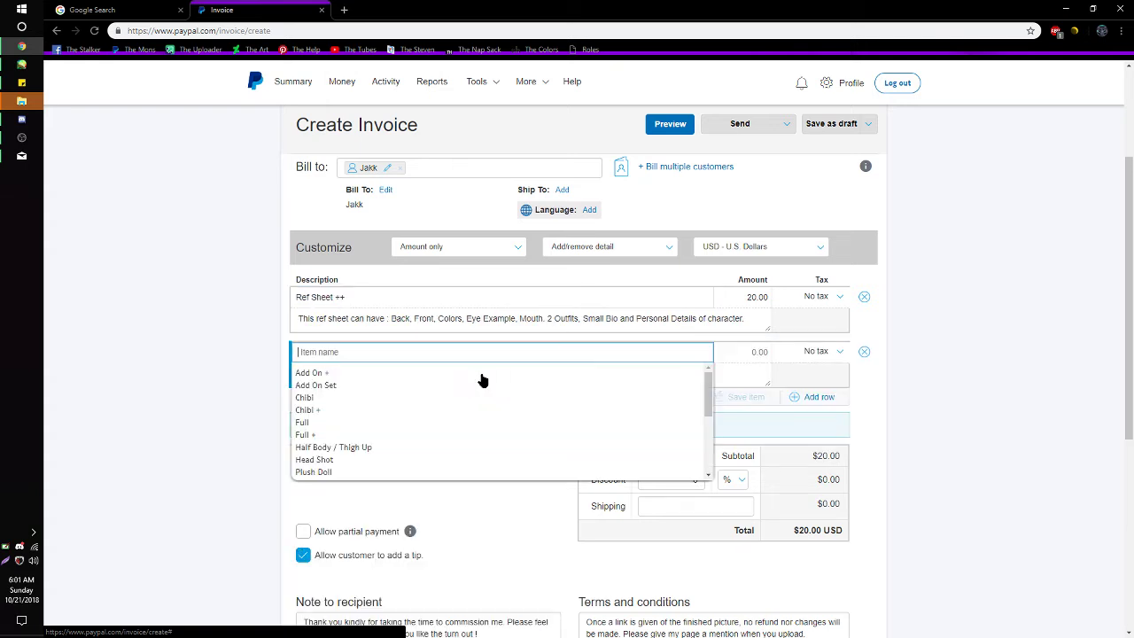
left_click(422, 435)
left_click(445, 425)
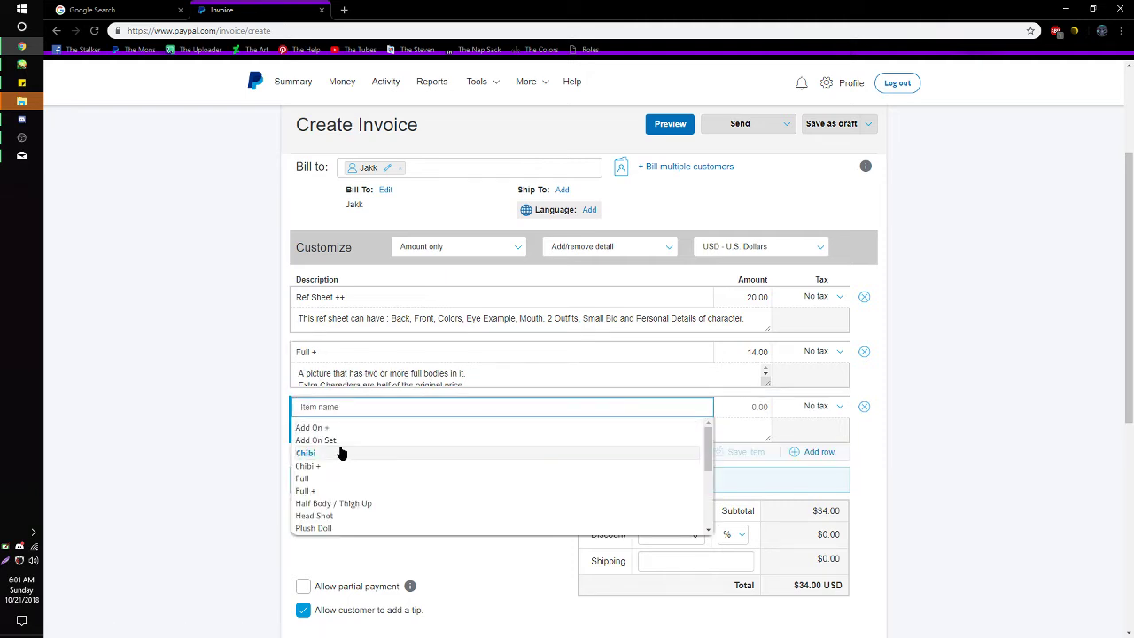
left_click(335, 440)
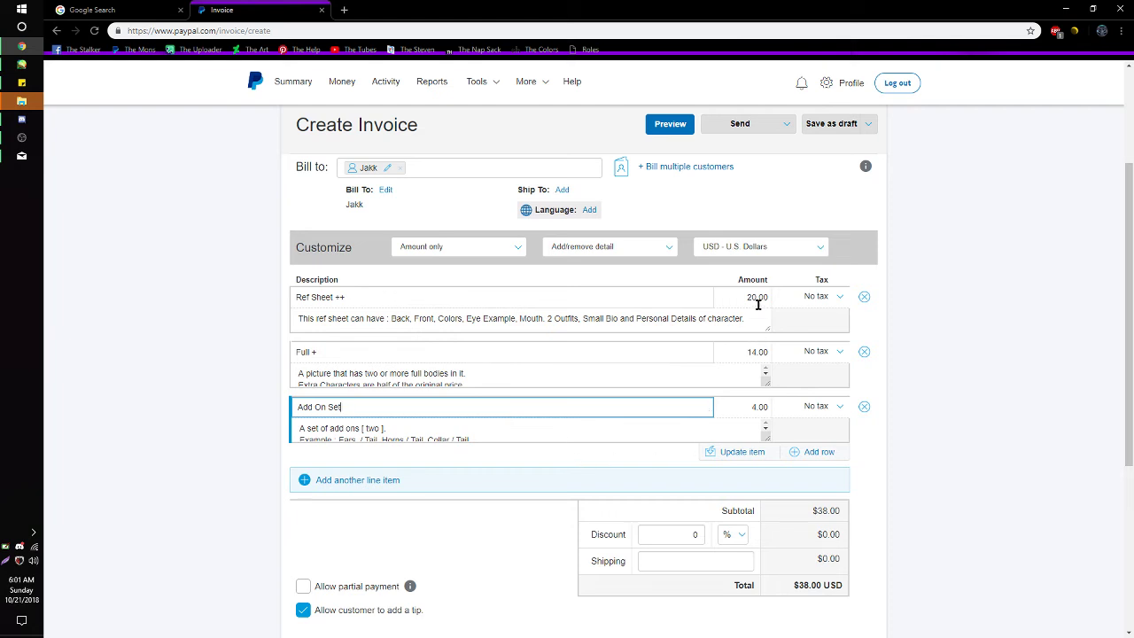
left_click(839, 300)
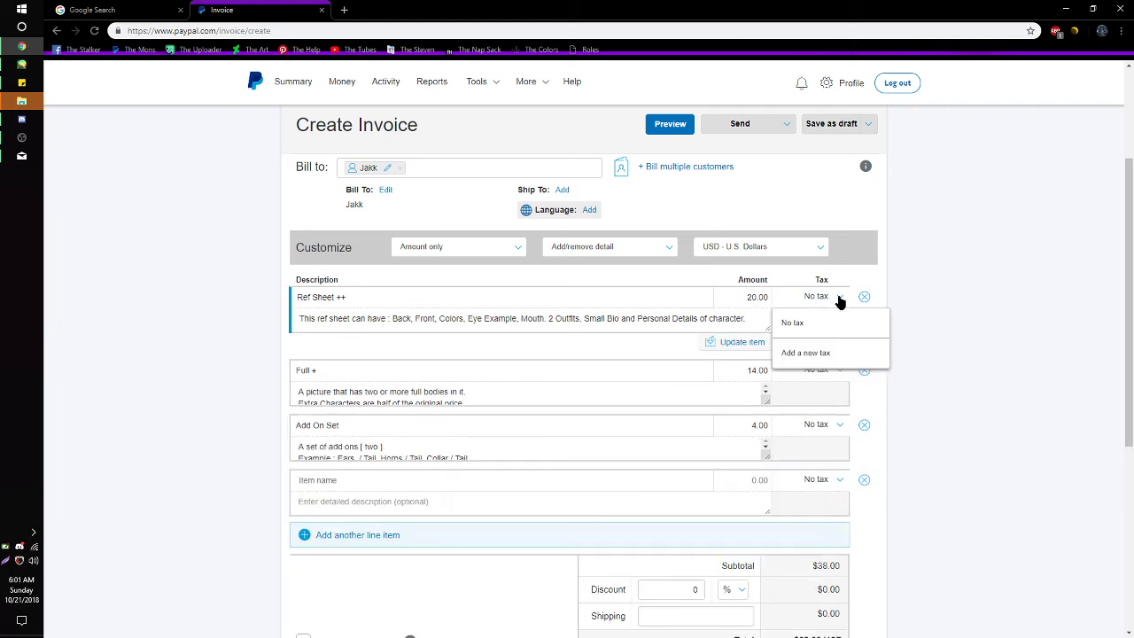
left_click(839, 300)
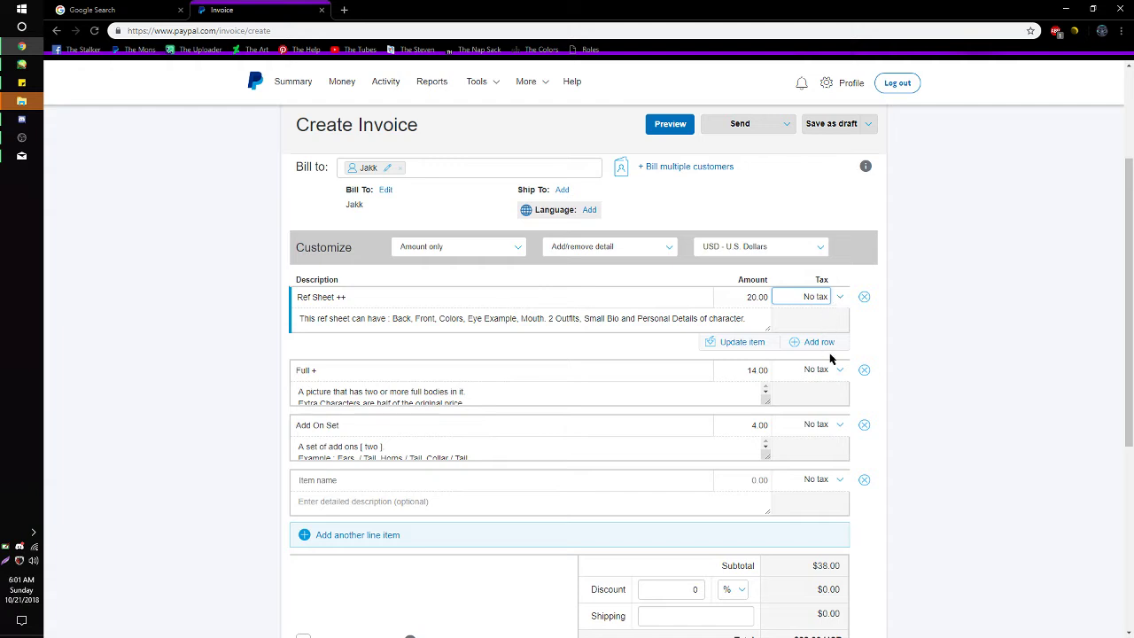
scroll(808, 430, "down", 2)
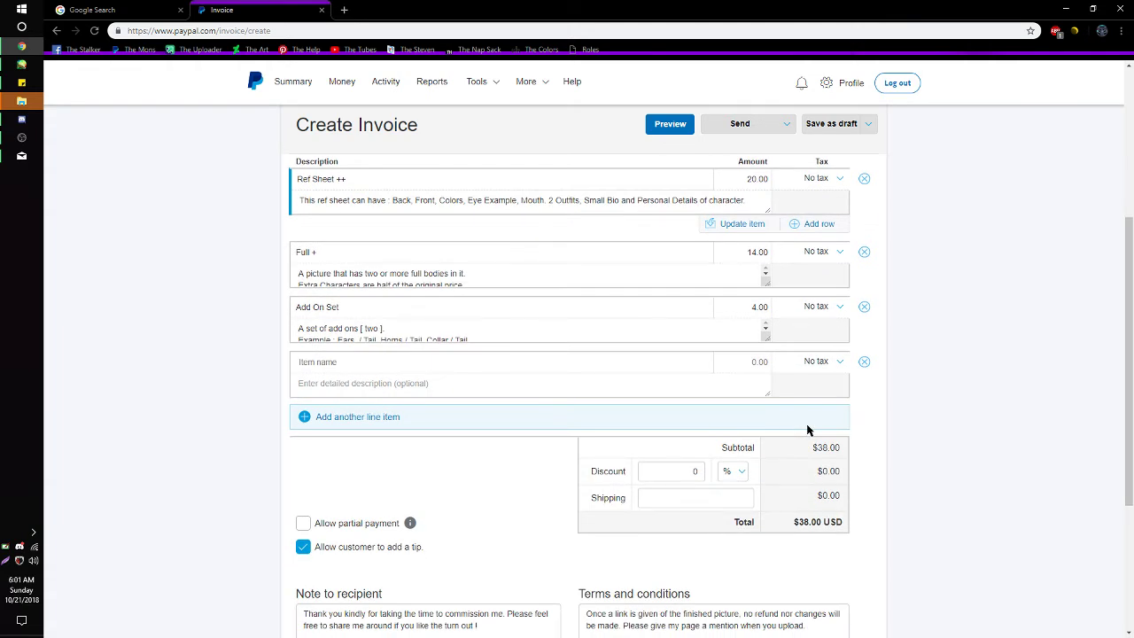
scroll(806, 430, "down", 2)
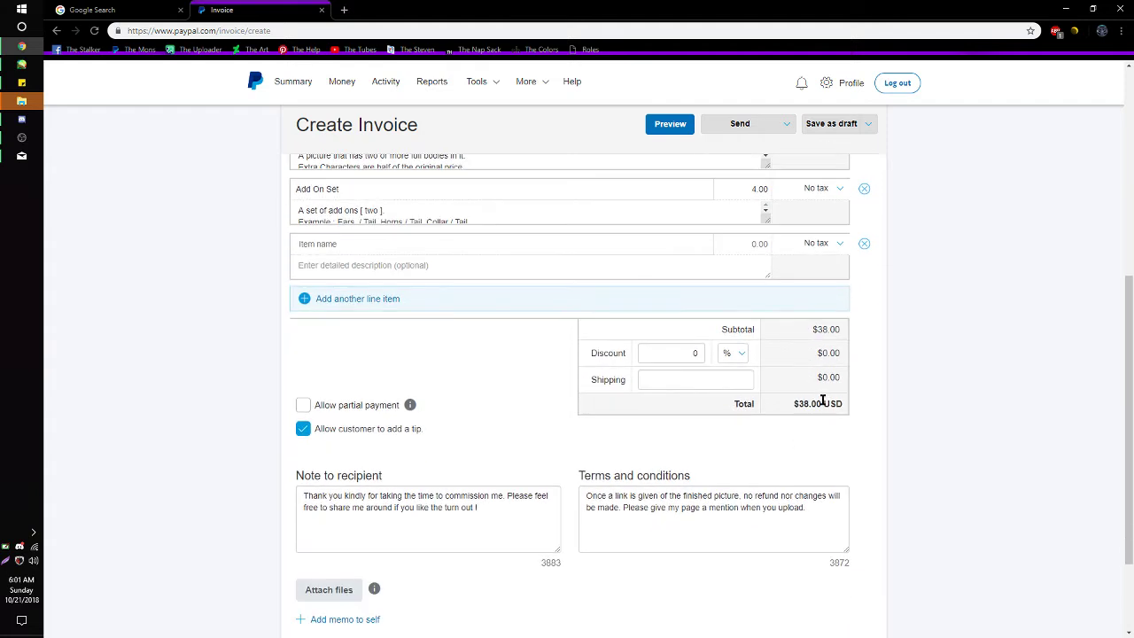
- Check the Discount field, keeping percent as its unit, and the Shipping field, leaving both empty
left_click(685, 352)
left_click(741, 353)
left_click(742, 353)
left_click(743, 353)
left_click(743, 353)
left_click(714, 379)
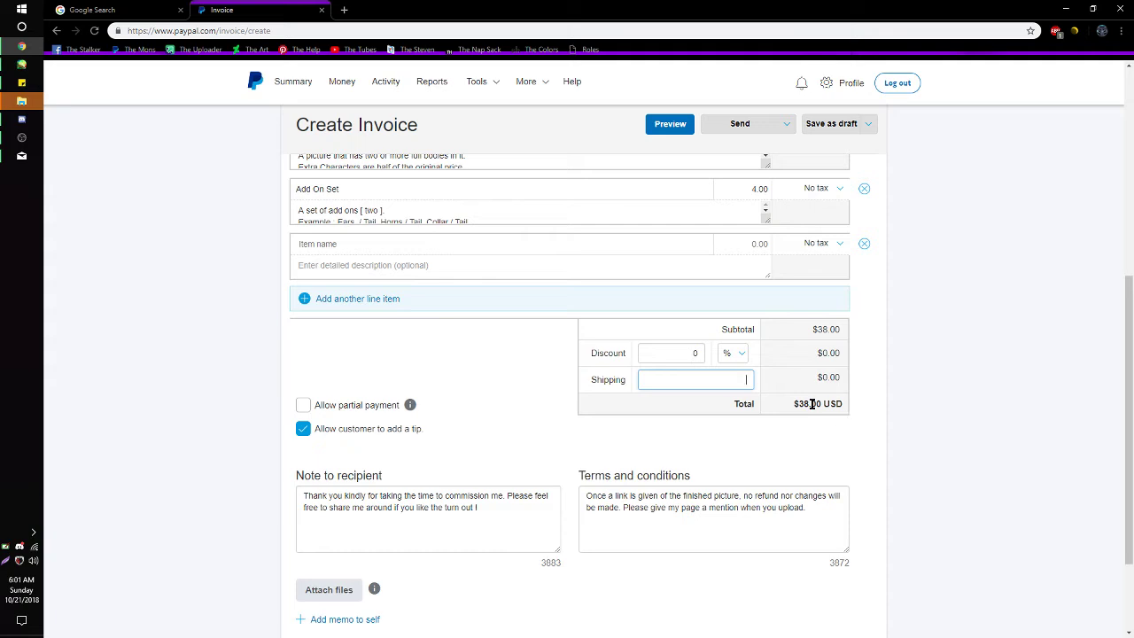
left_click_drag(809, 404, 839, 404)
left_click(839, 403)
- Review the $38.00 USD invoice, its thank-you note and no-refund terms, then show the sending options
scroll(730, 527, "up", 5)
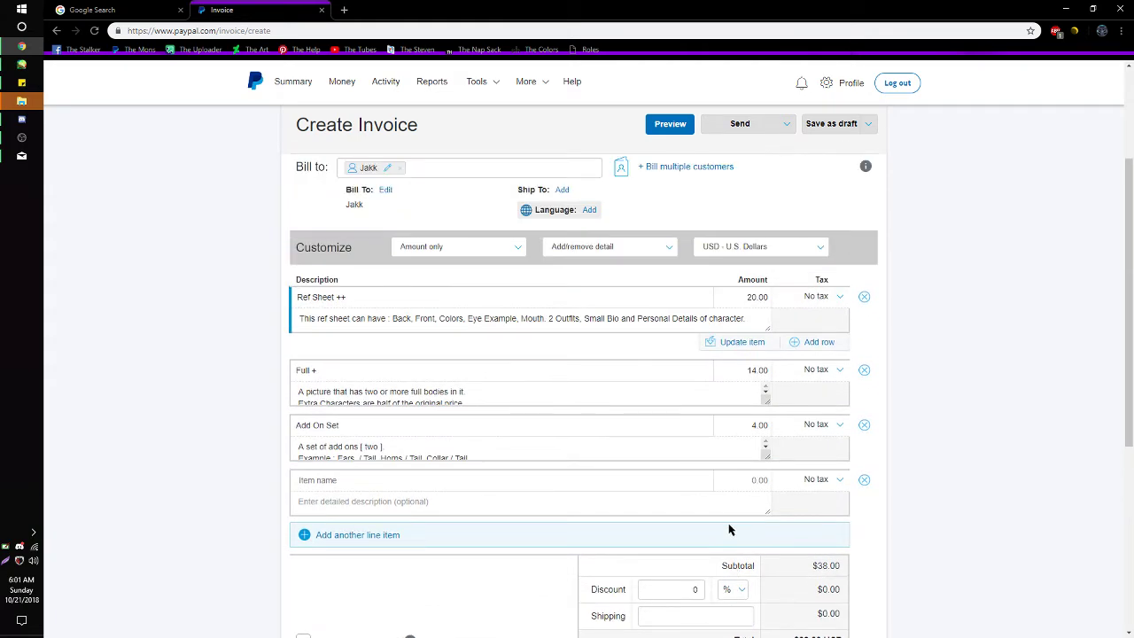
scroll(732, 527, "down", 4)
scroll(732, 527, "up", 2)
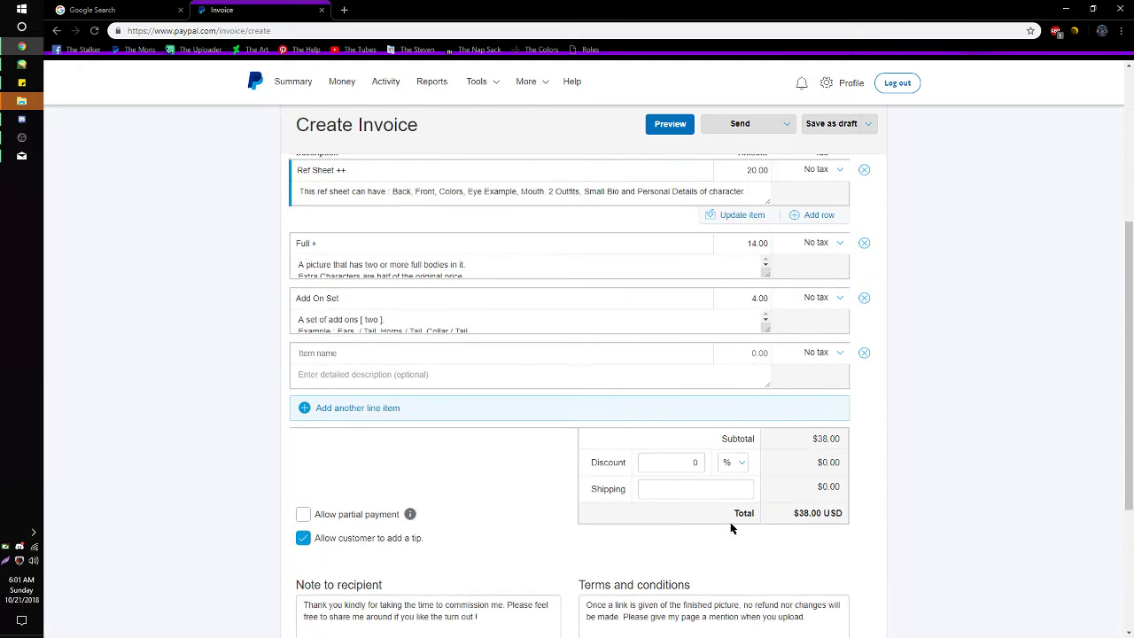
scroll(255, 609, "down", 3)
scroll(426, 559, "up", 3)
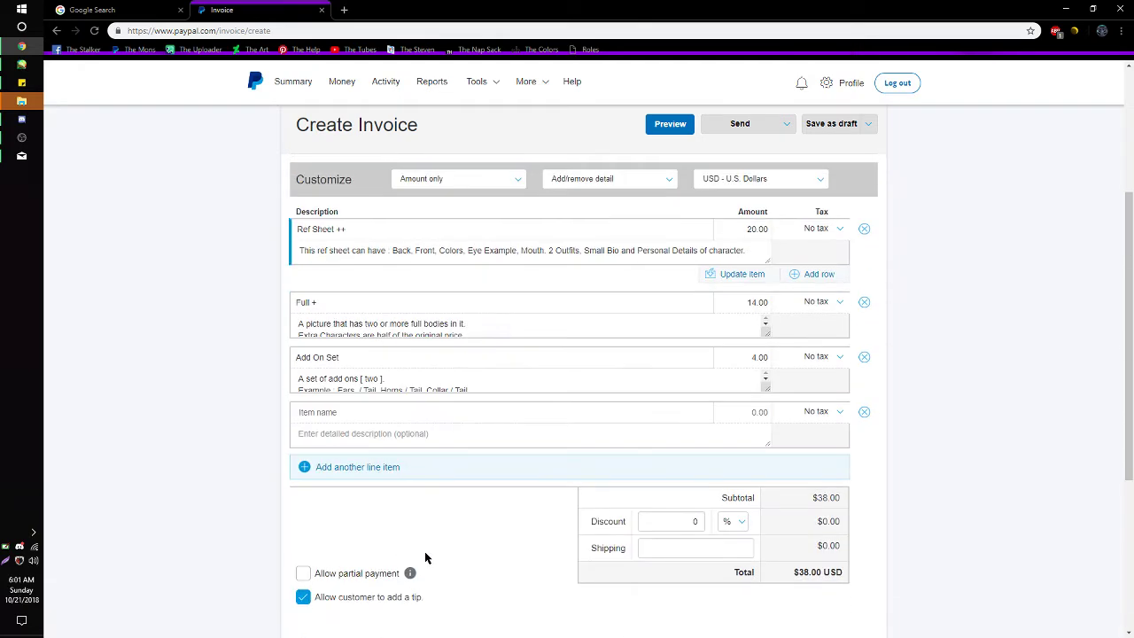
scroll(425, 560, "down", 4)
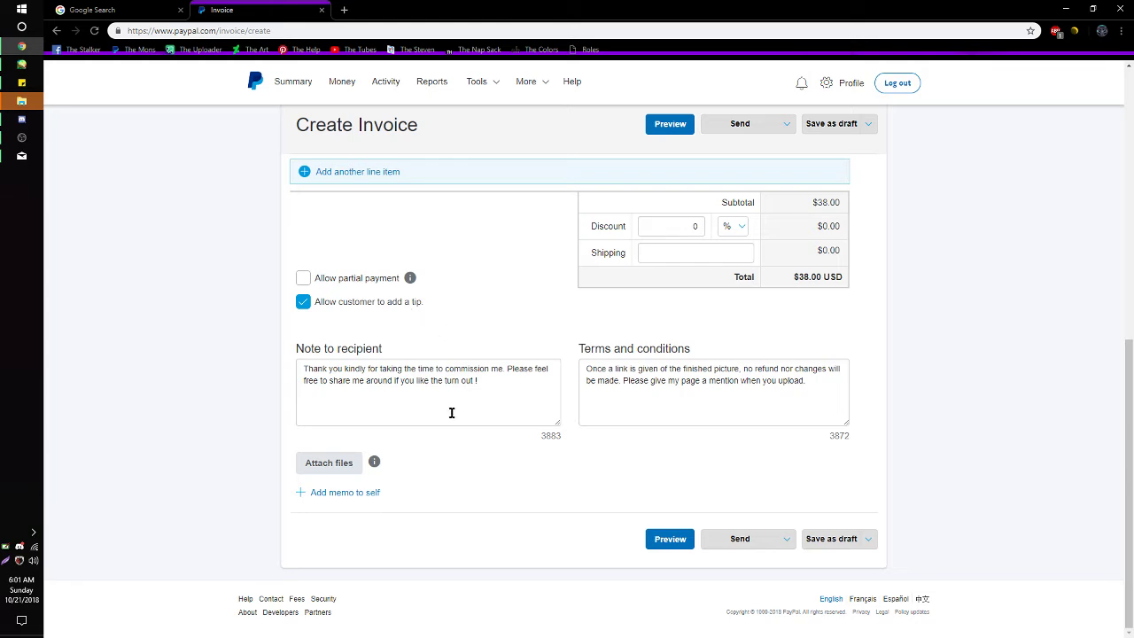
scroll(461, 401, "up", 4)
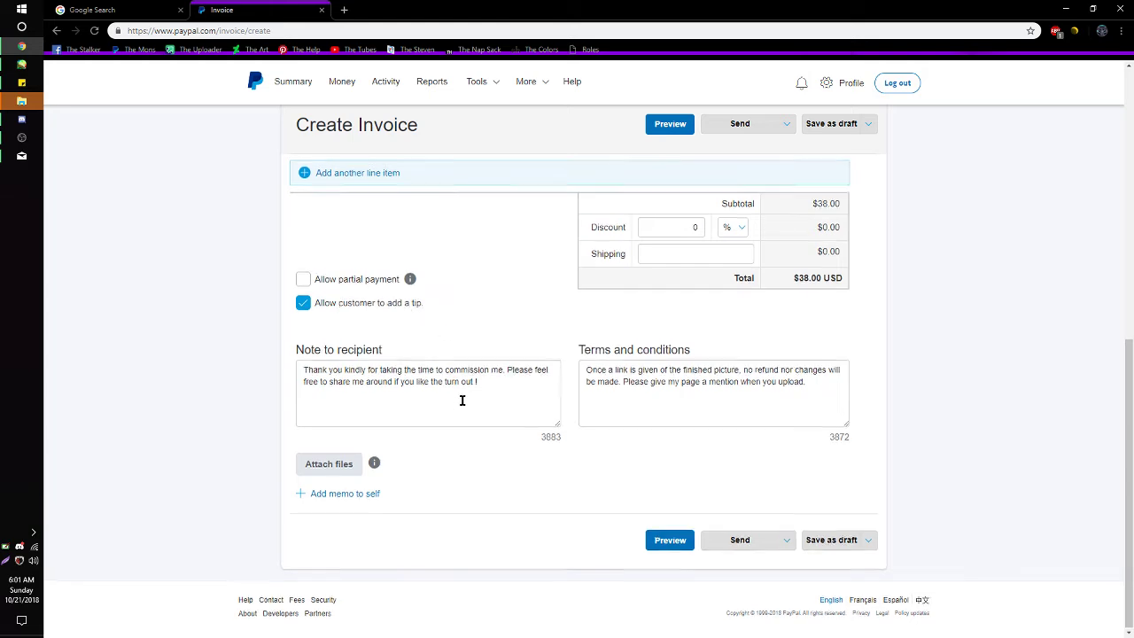
scroll(460, 392, "down", 1)
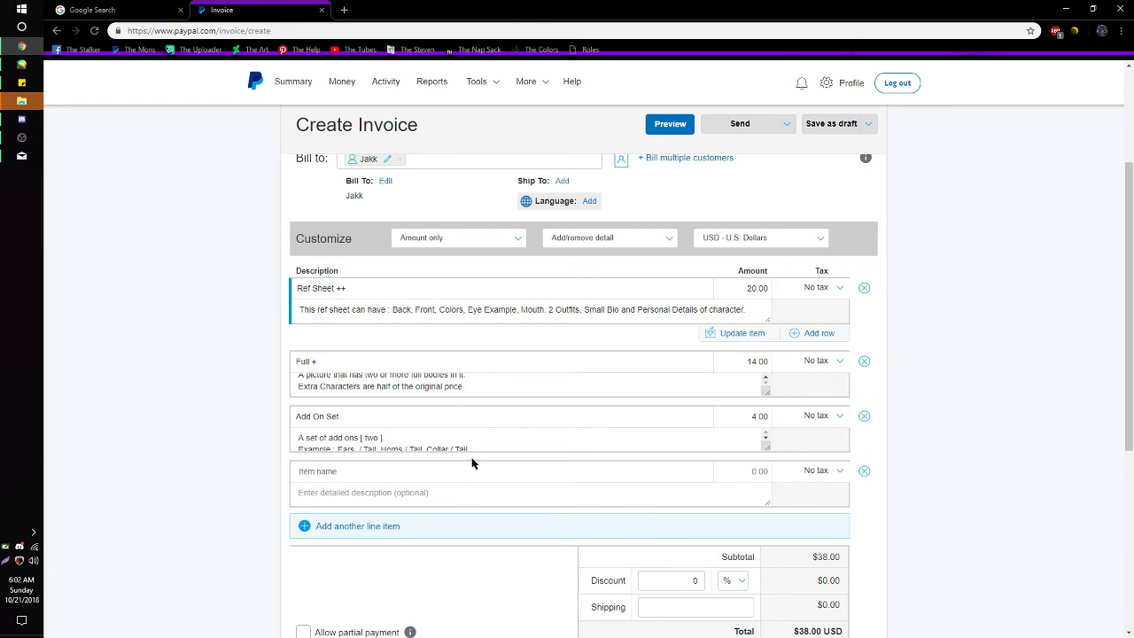
scroll(475, 463, "down", 3)
left_click(485, 444)
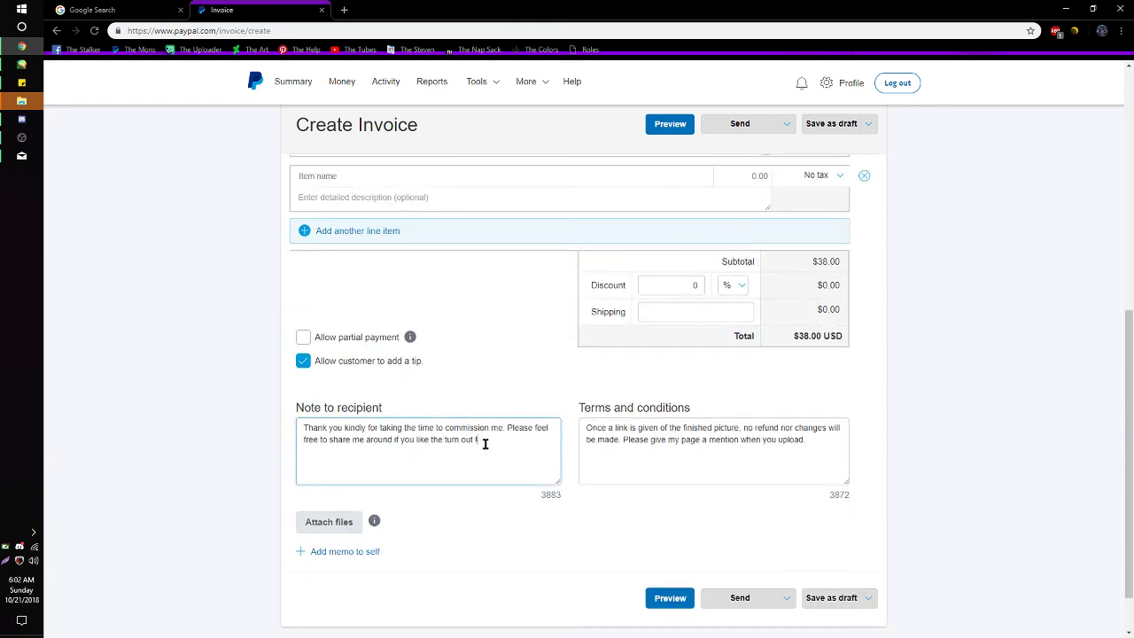
scroll(505, 509, "up", 1)
scroll(504, 509, "down", 2)
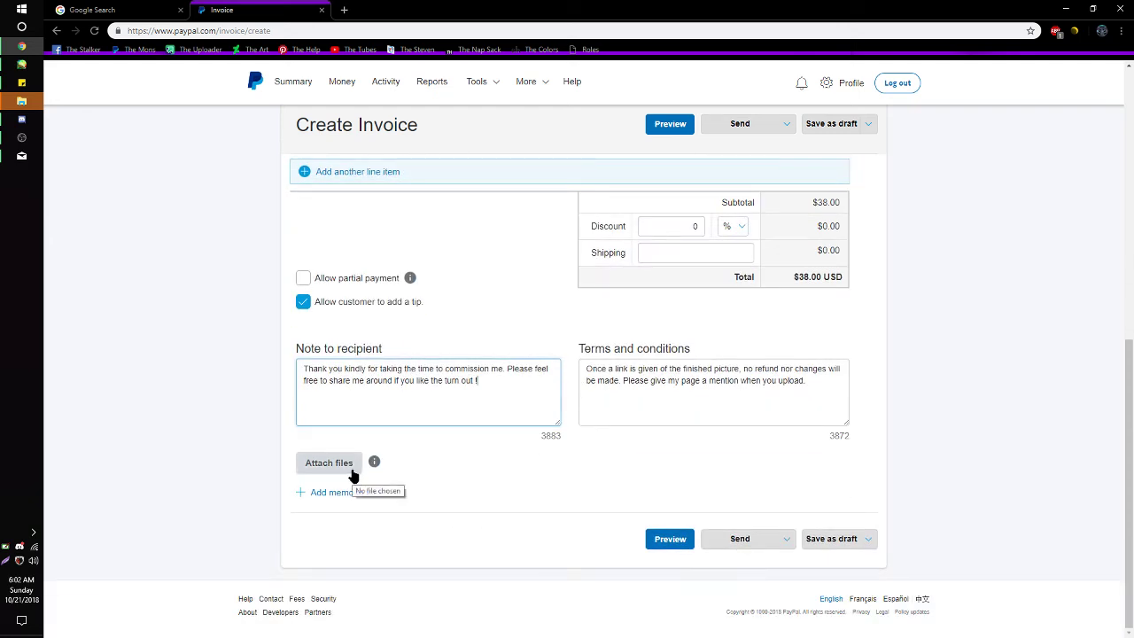
scroll(435, 448, "up", 1)
scroll(435, 448, "up", 5)
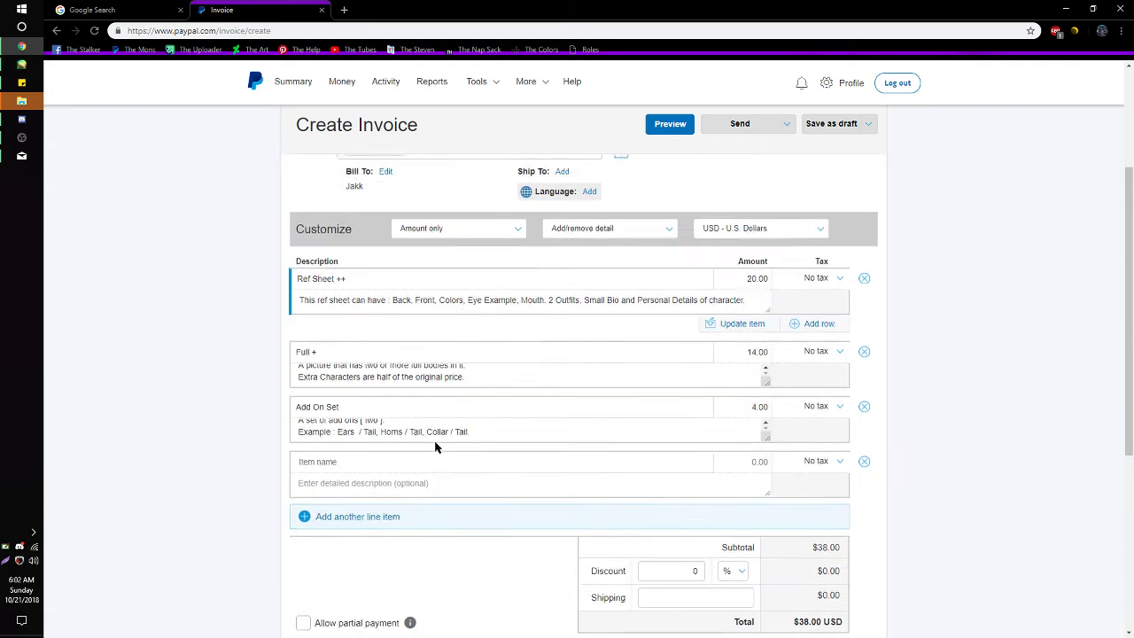
scroll(438, 448, "up", 4)
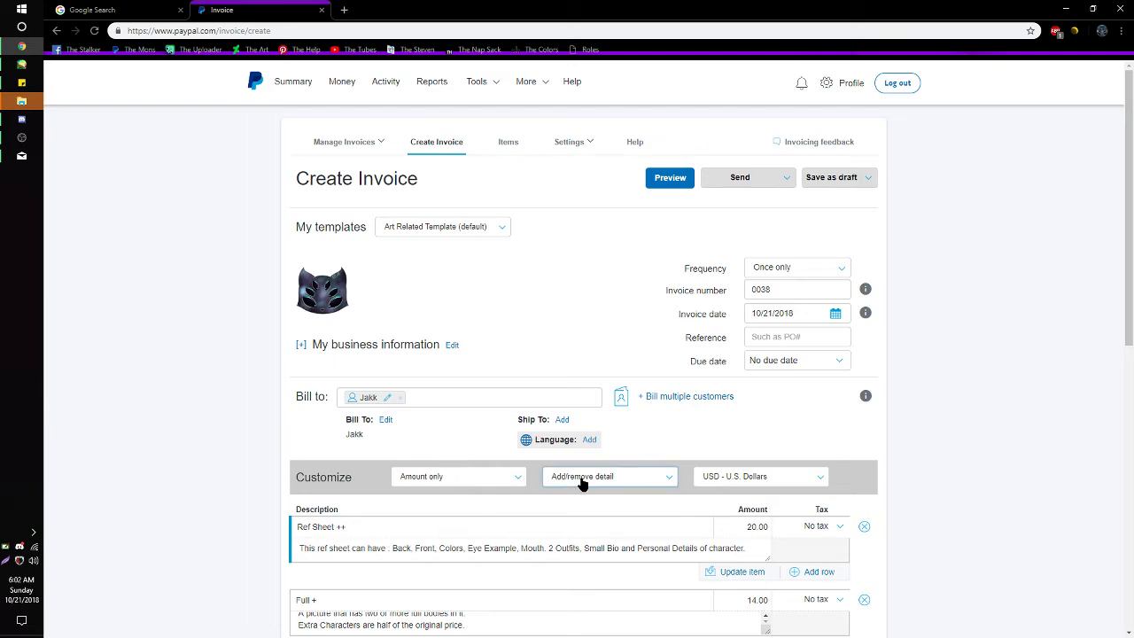
scroll(621, 514, "down", 8)
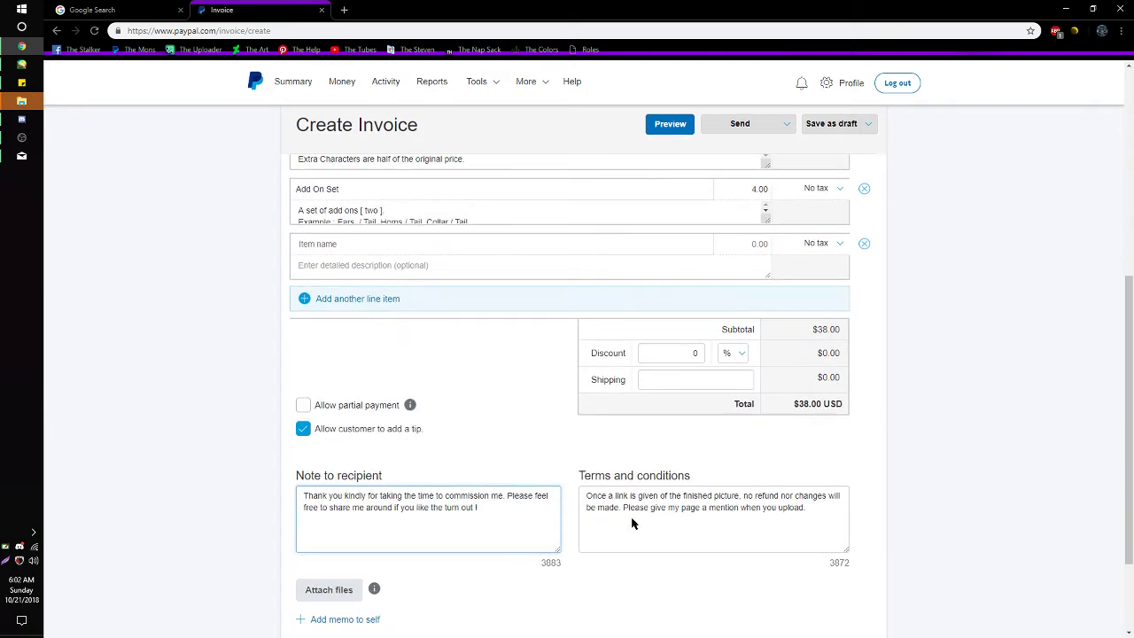
scroll(723, 507, "down", 3)
left_click(741, 539)
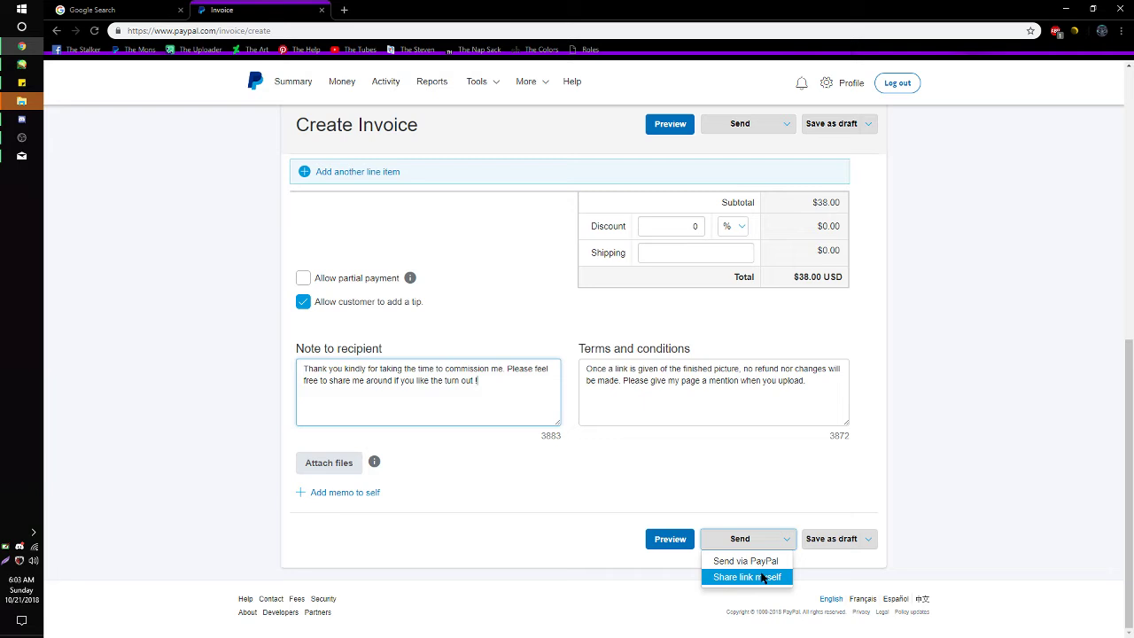
- Issue invoice 0038 via 'Share link myself' and copy its payment link
left_click(762, 577)
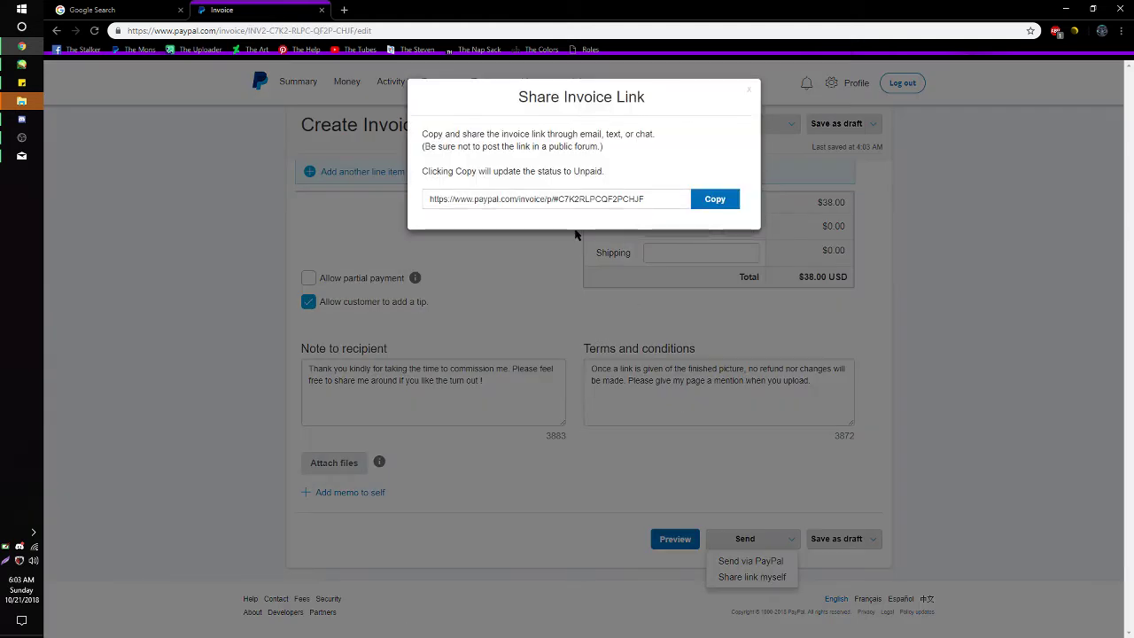
left_click(716, 199)
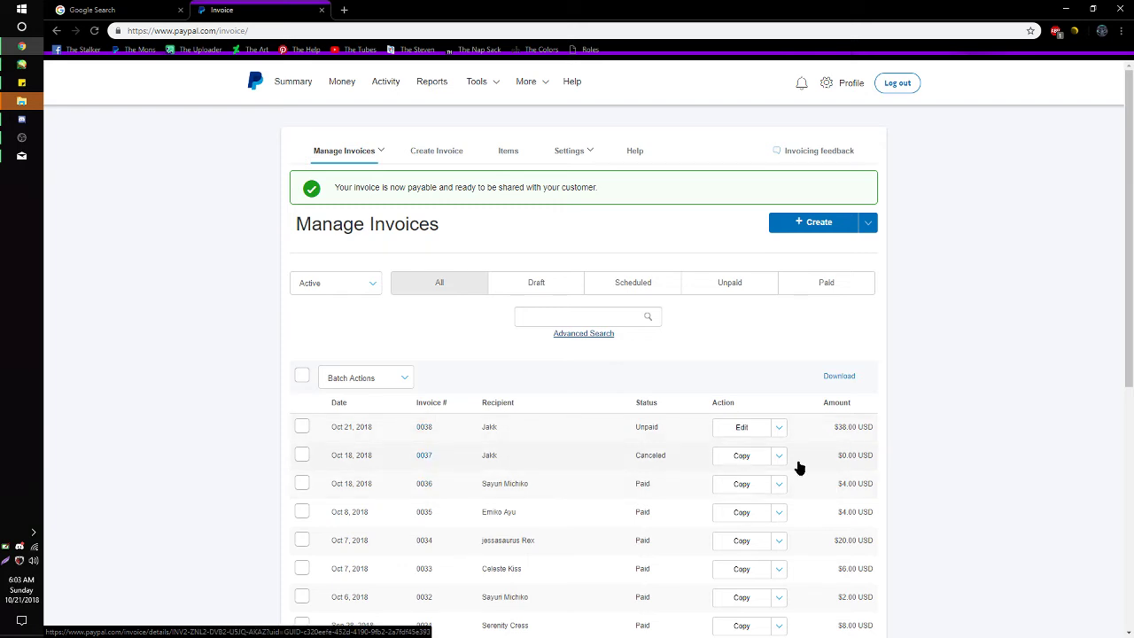
- Confirm invoice 0038 tops the list as Unpaid at $38.00 USD, then go to Activity
scroll(627, 493, "down", 1)
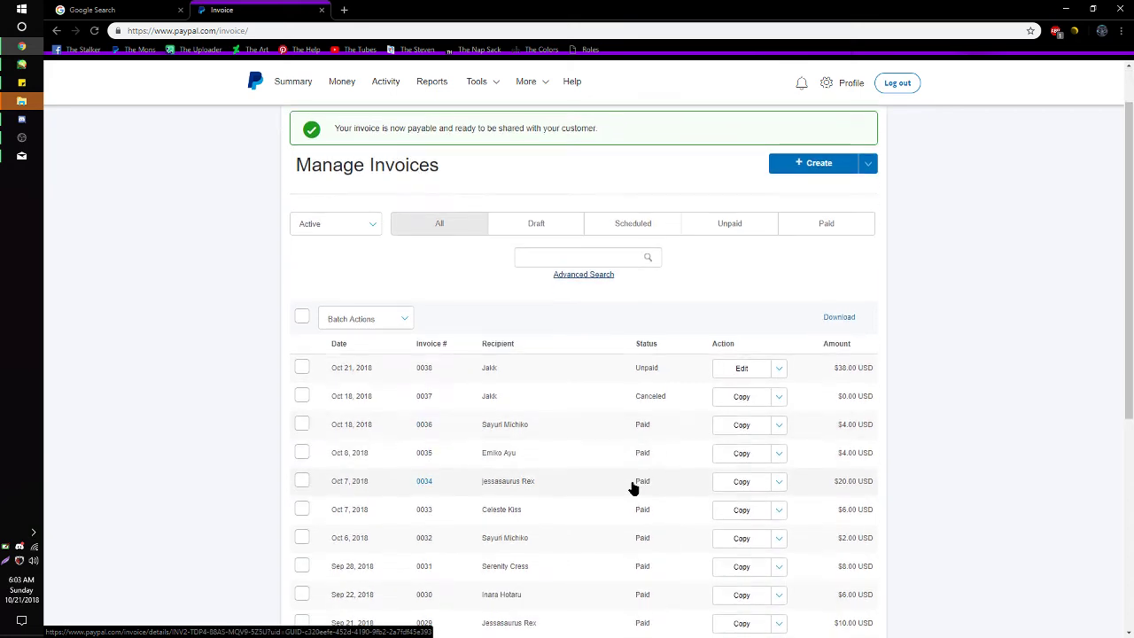
scroll(633, 488, "down", 3)
scroll(632, 487, "up", 4)
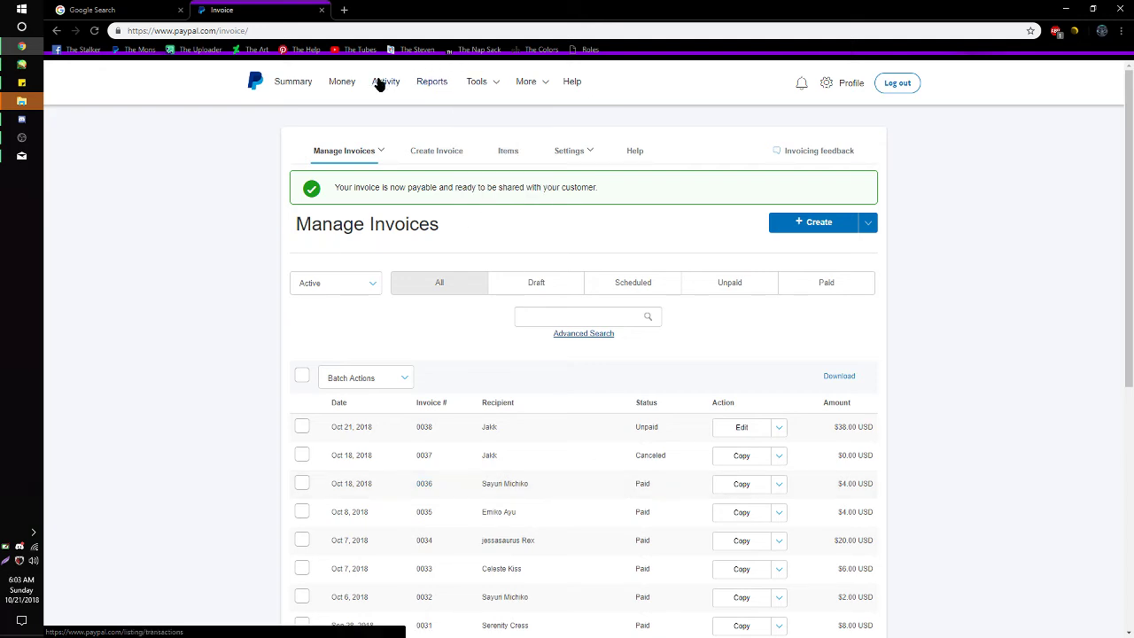
left_click(380, 84)
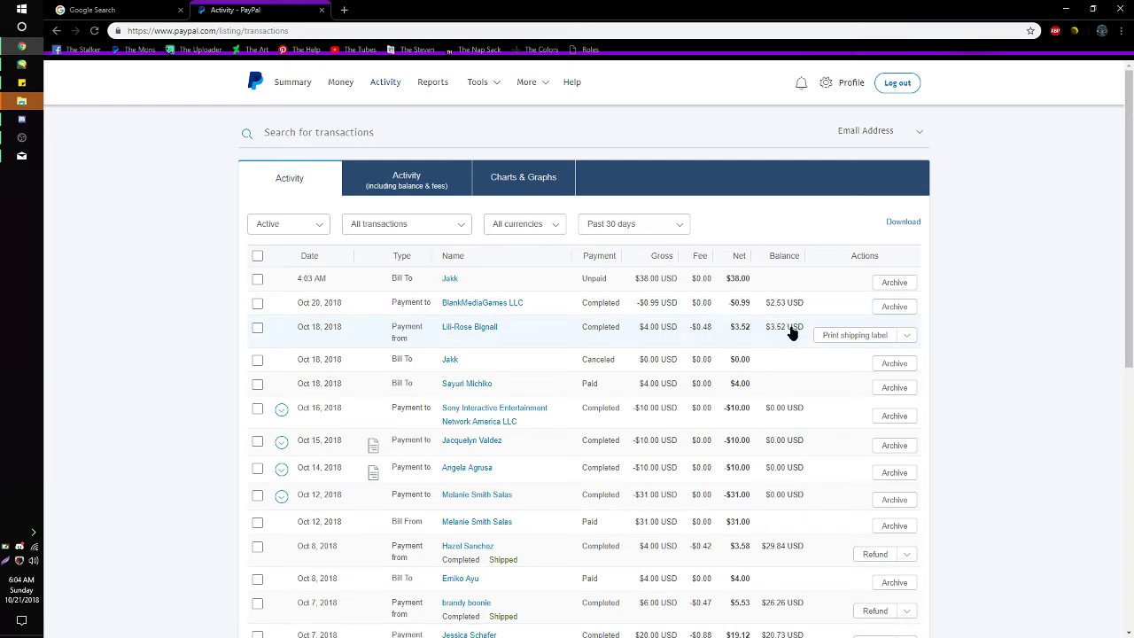
- Mark the Oct 18 $4.00 payment Shipped with tracking not required, then return to the activity list
left_click(909, 337)
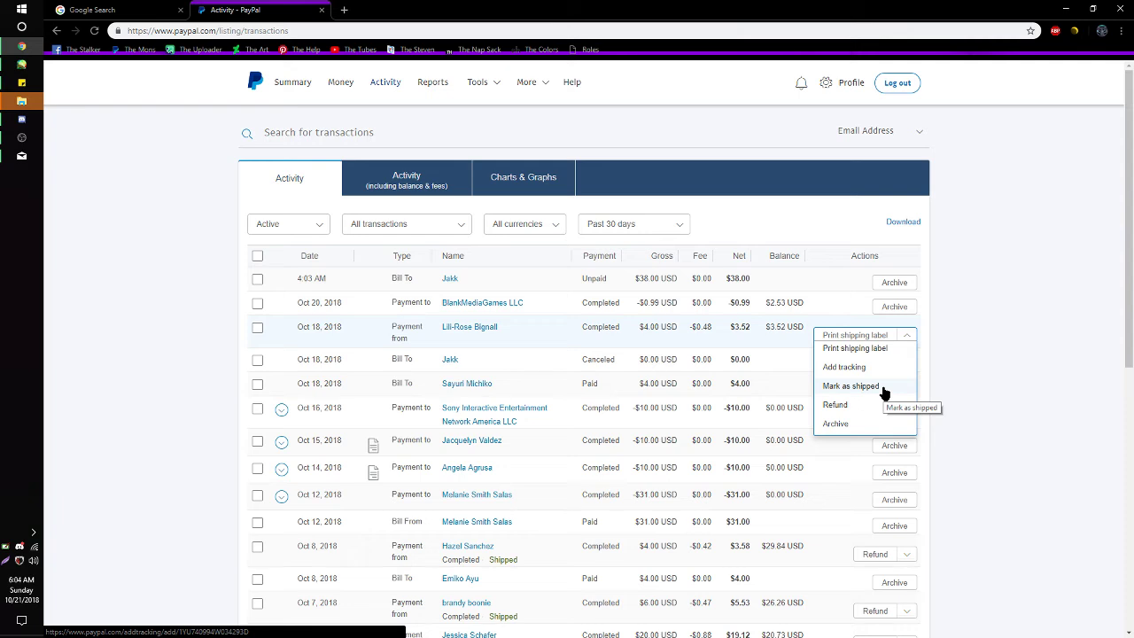
left_click(883, 392)
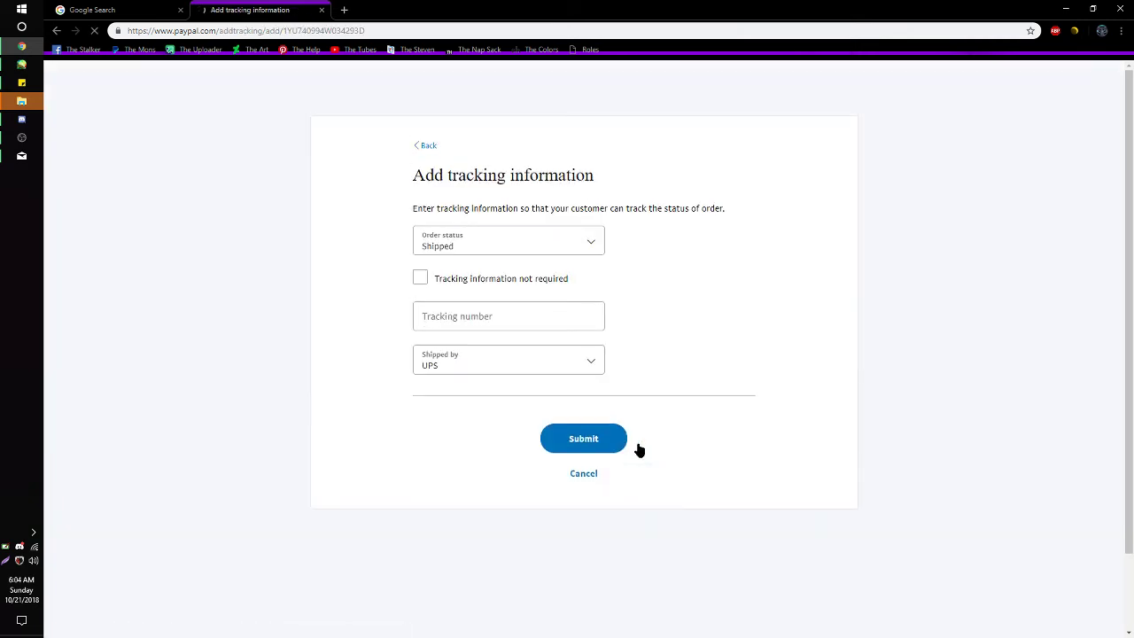
left_click(514, 286)
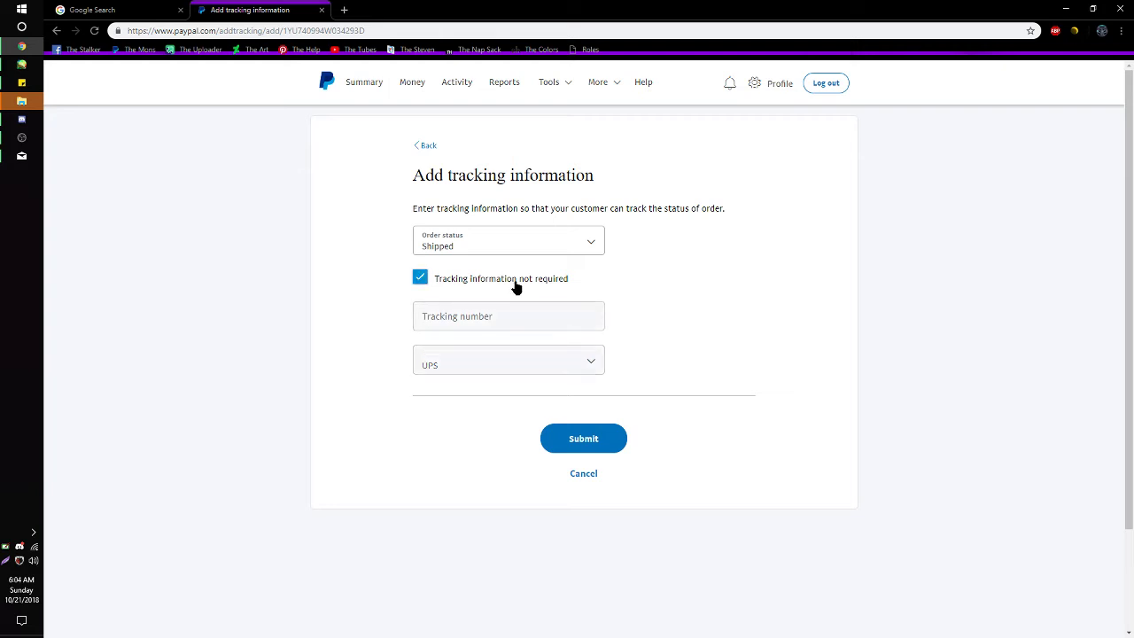
left_click(477, 246)
left_click(477, 246)
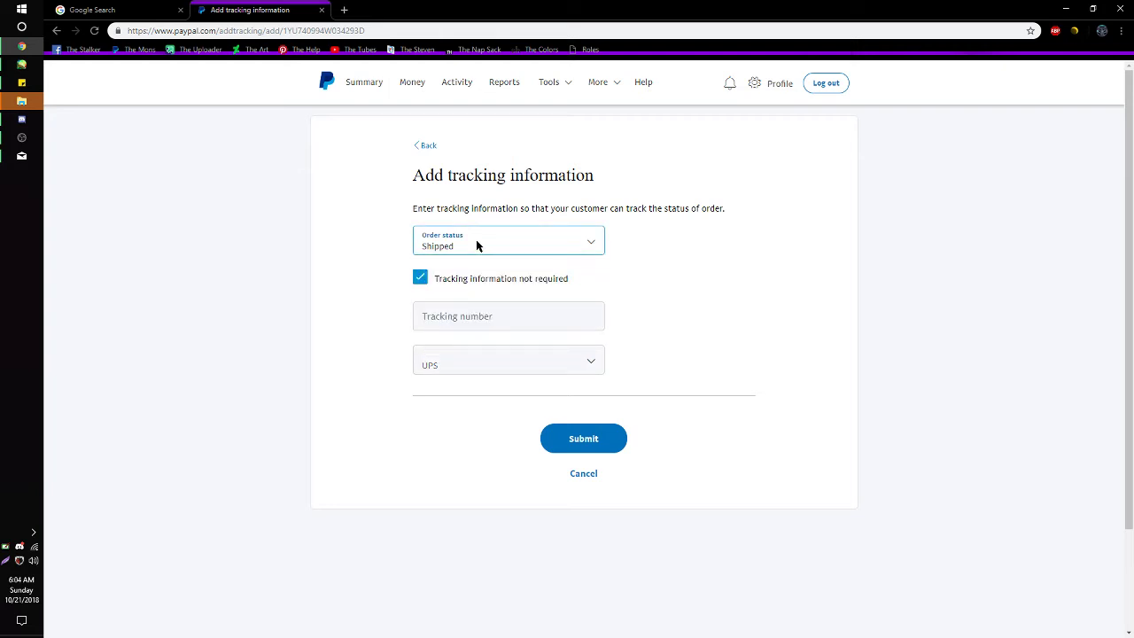
left_click(620, 439)
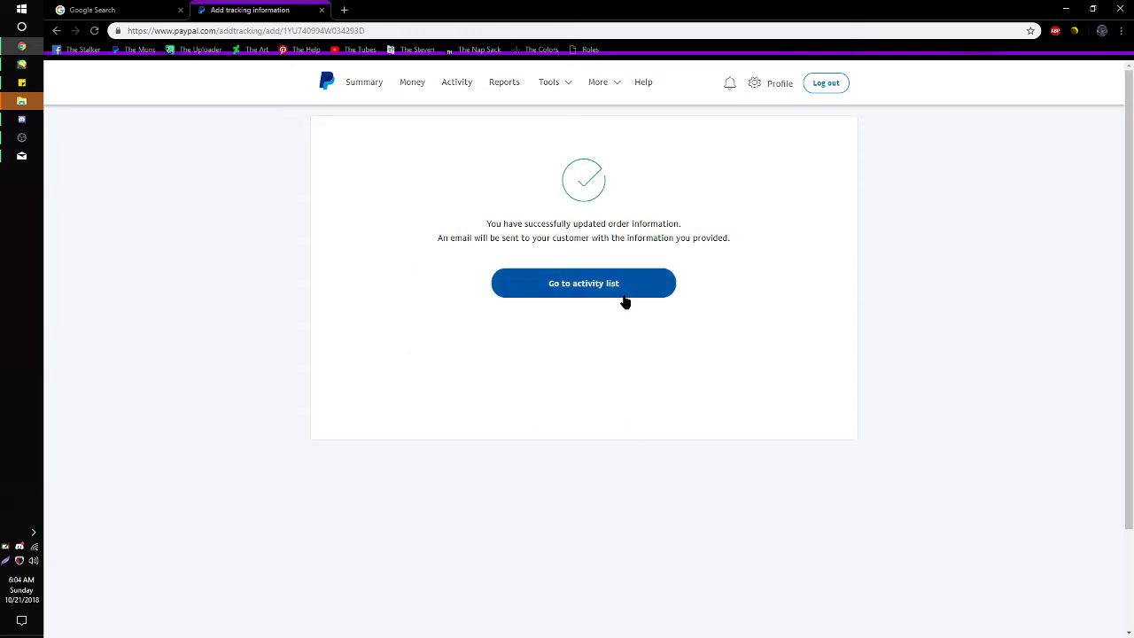
left_click(624, 293)
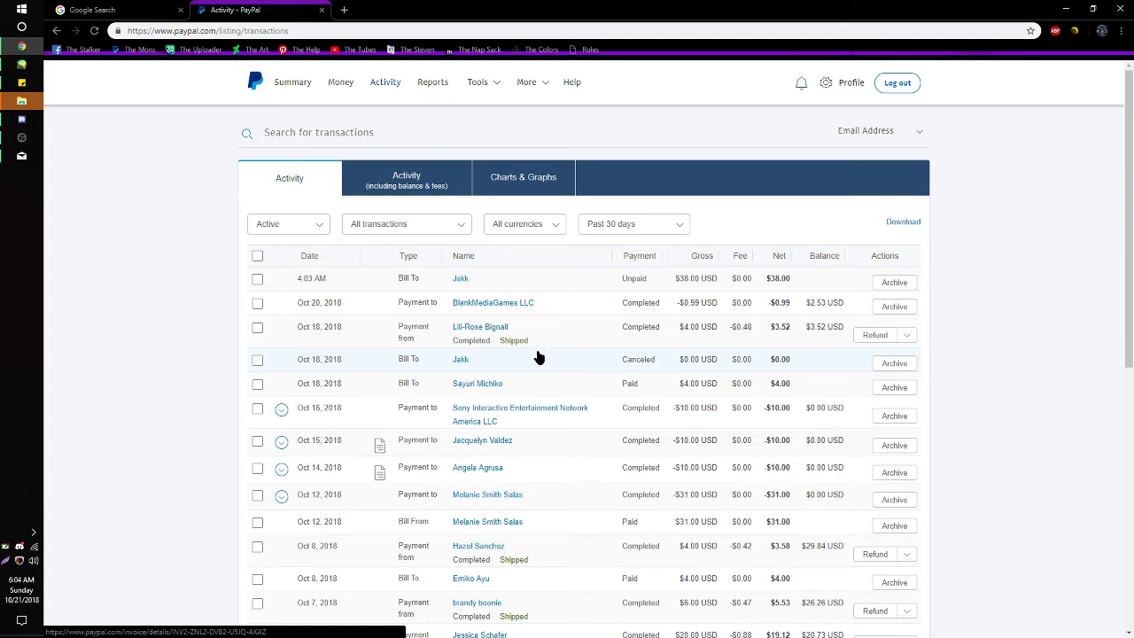
left_click(907, 337)
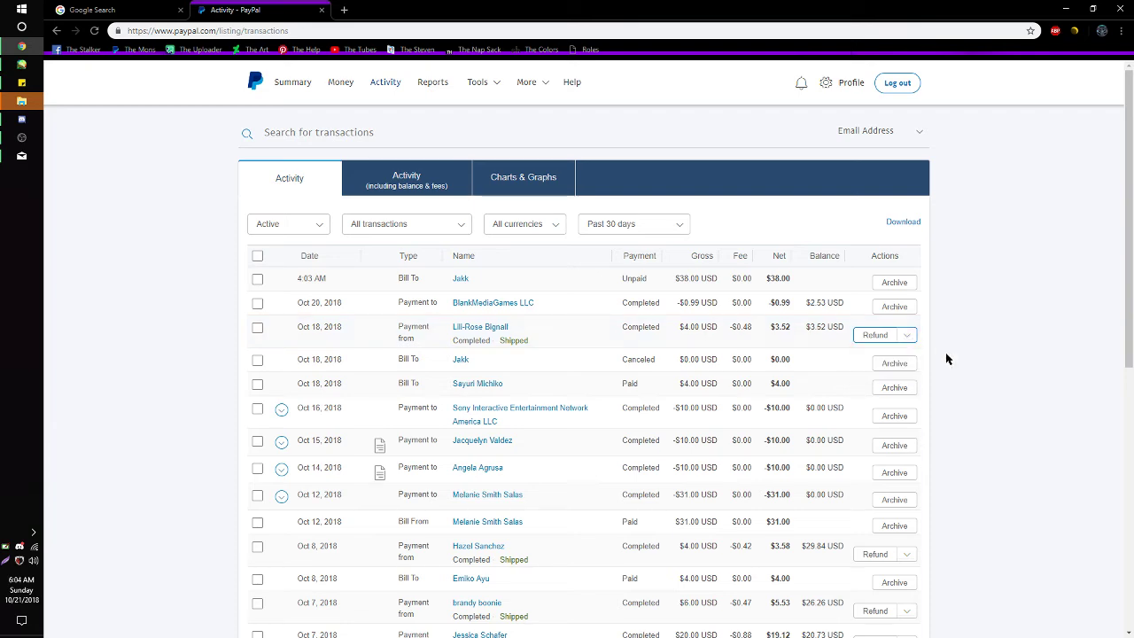
scroll(739, 555, "down", 5)
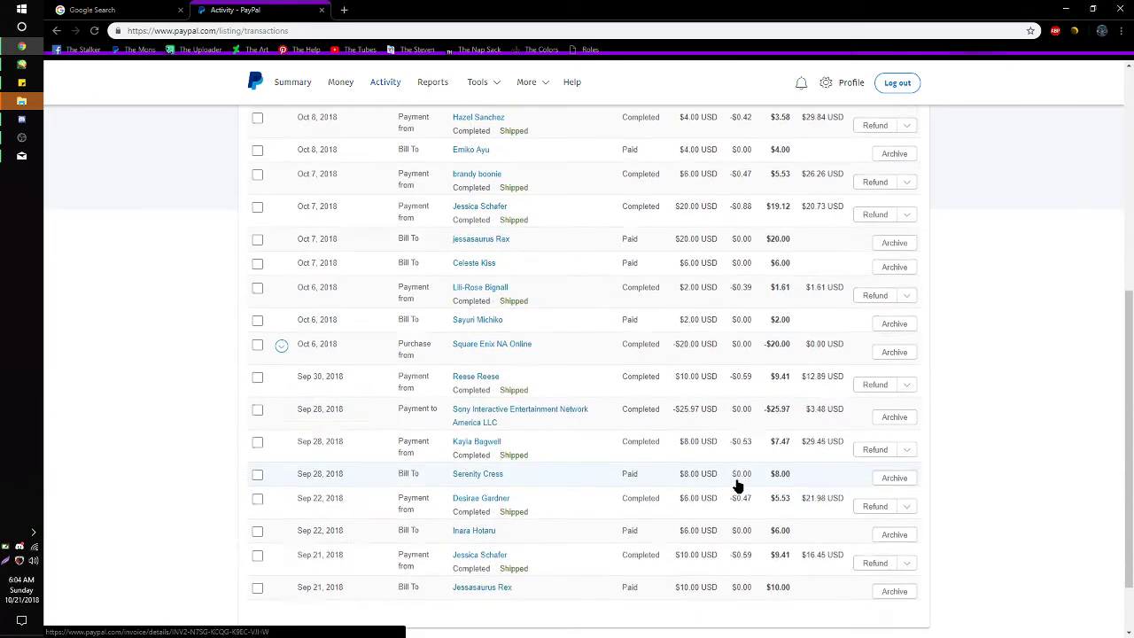
scroll(737, 486, "down", 1)
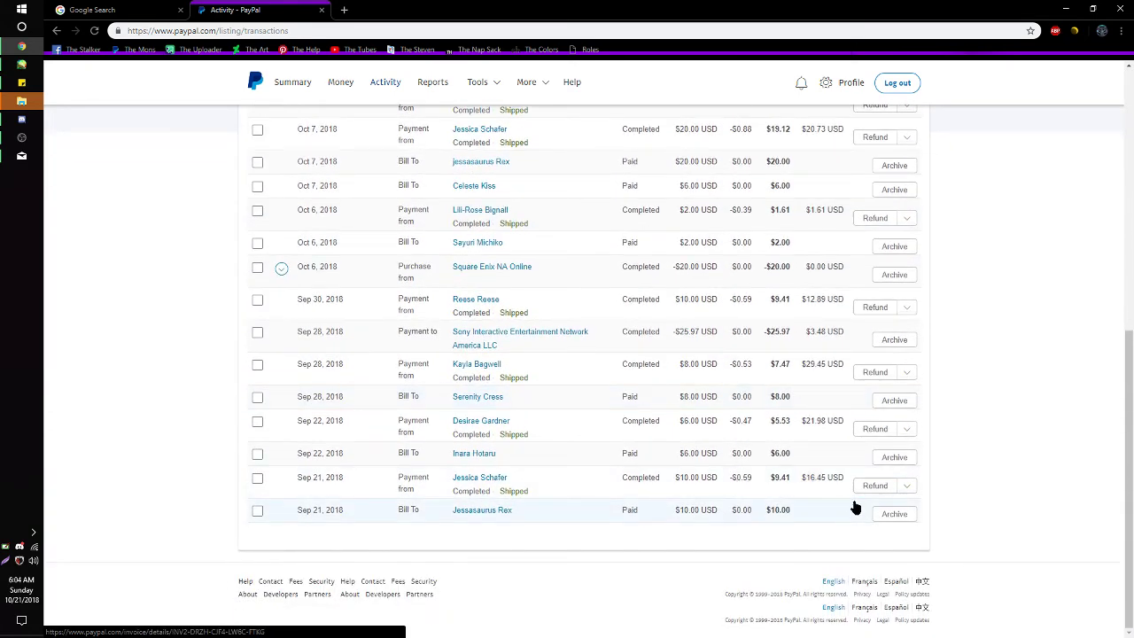
scroll(860, 505, "up", 4)
scroll(864, 505, "up", 3)
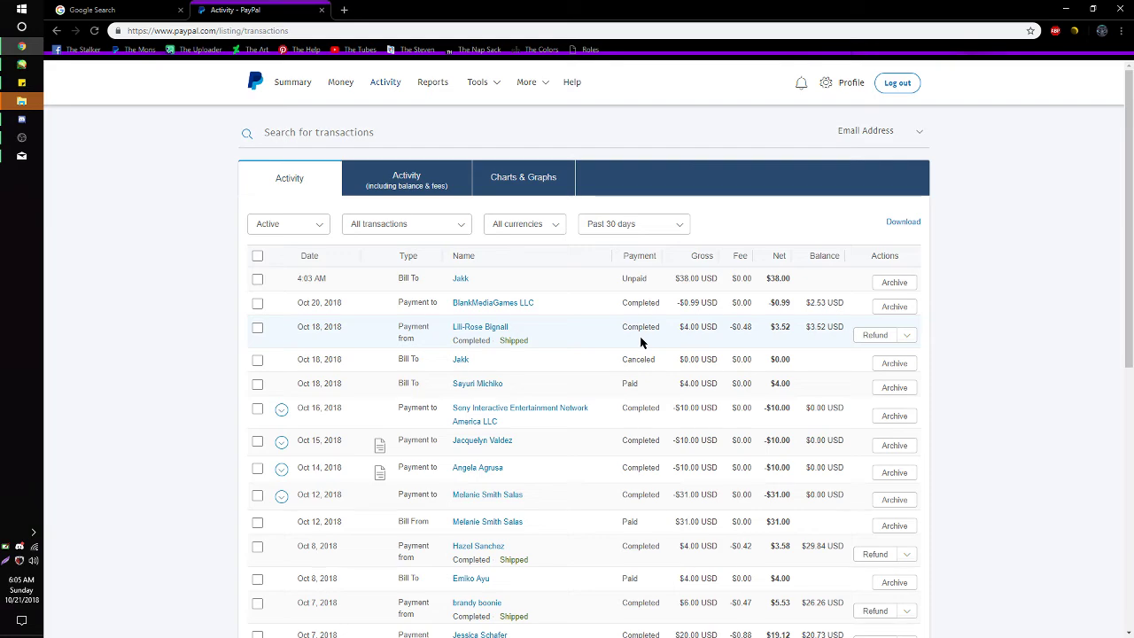
left_click(21, 64)
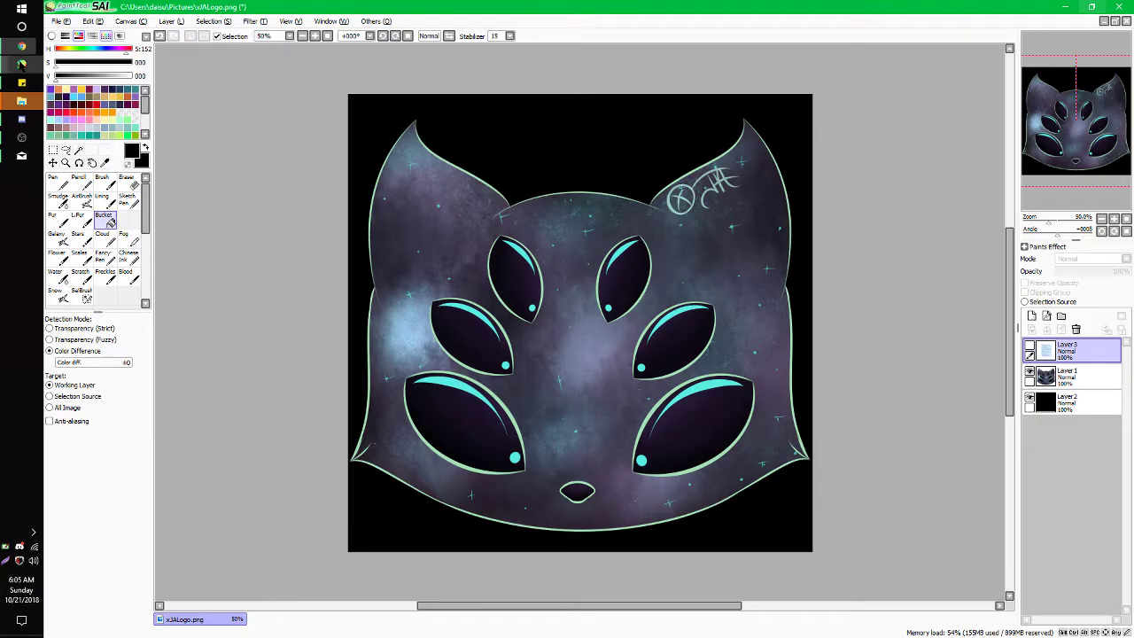
left_click(1030, 348)
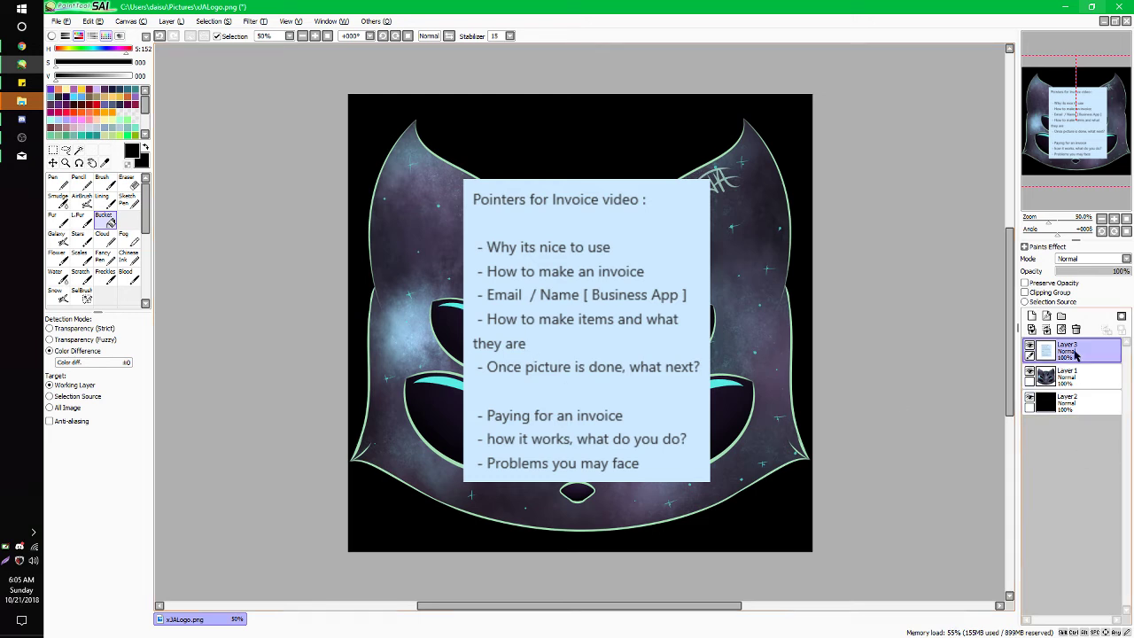
left_click(1030, 348)
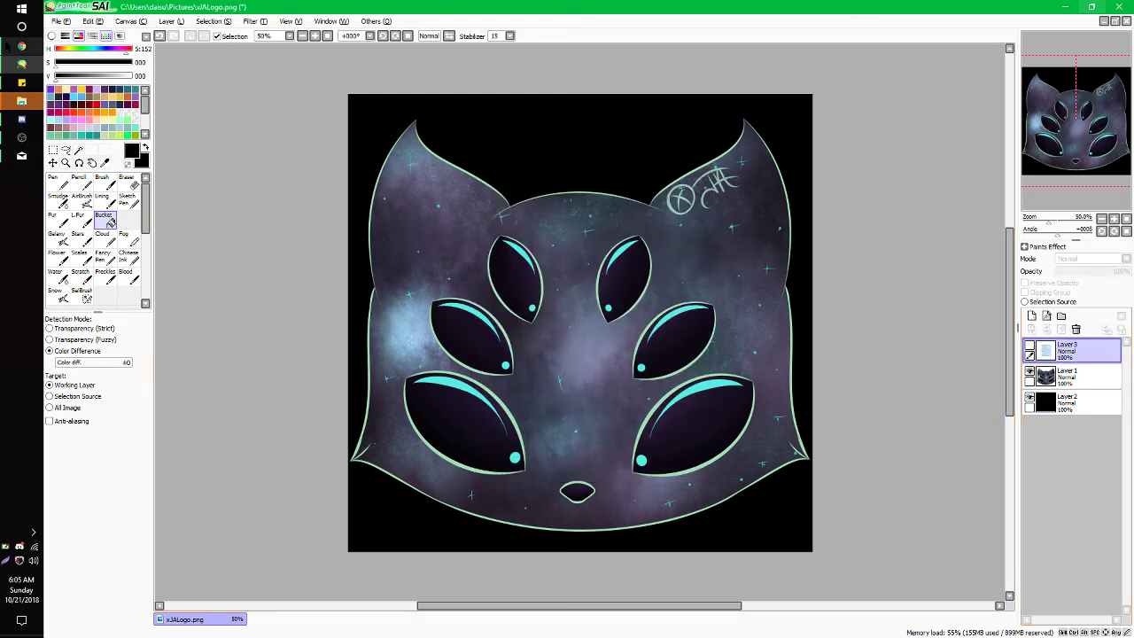
left_click(21, 46)
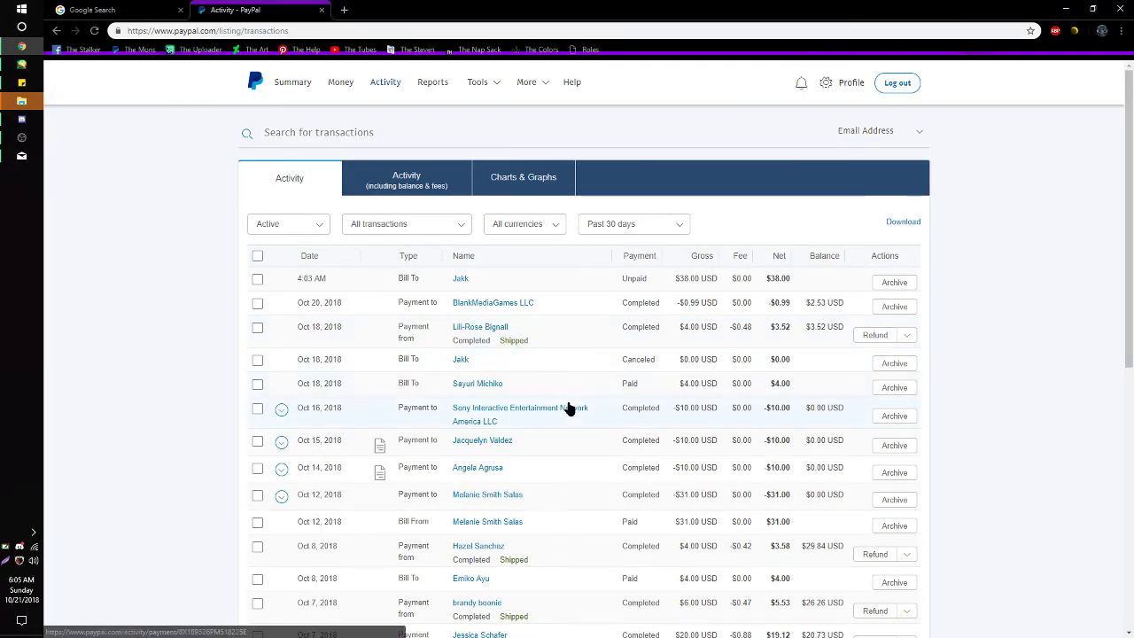
- Go to the account summary and open the list of 2 unpaid invoices
scroll(570, 405, "down", 2)
scroll(570, 413, "up", 2)
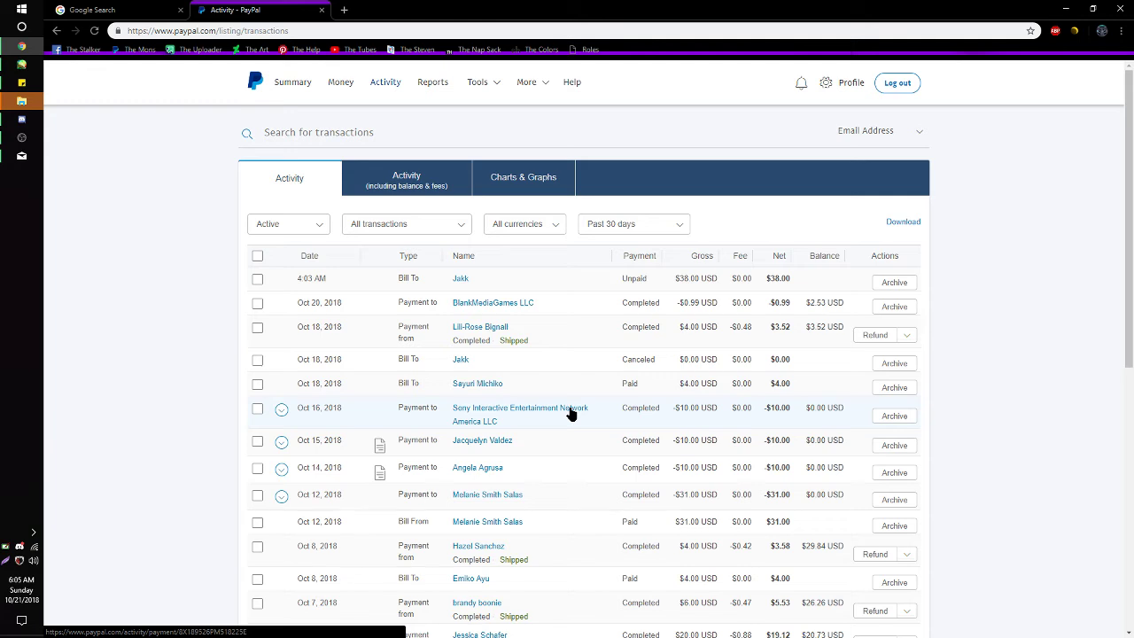
left_click(282, 90)
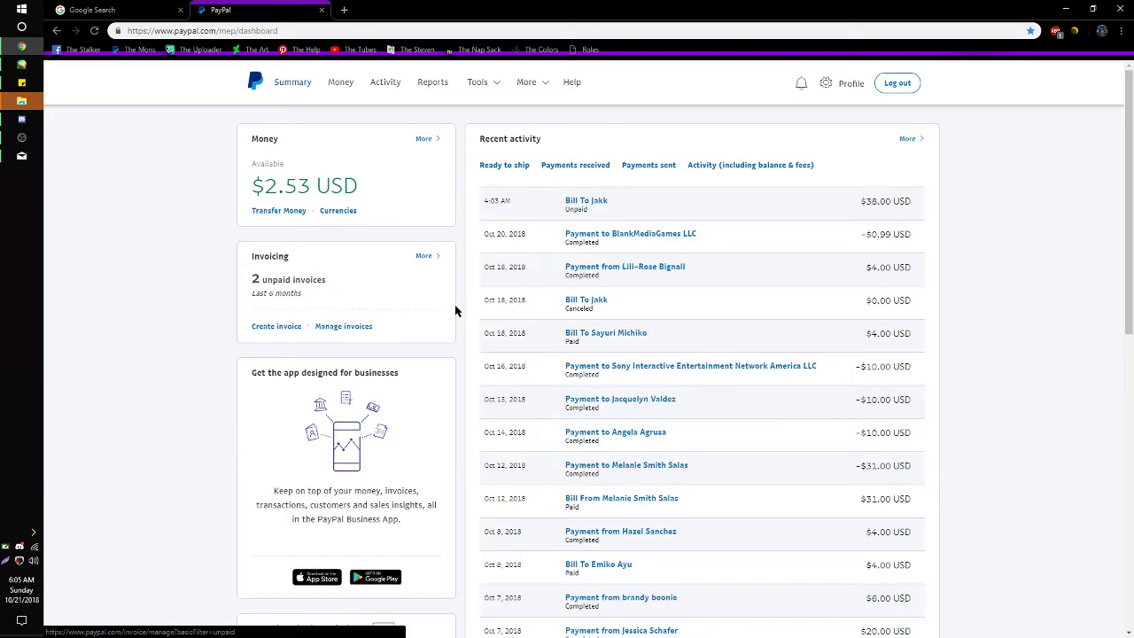
left_click(312, 280)
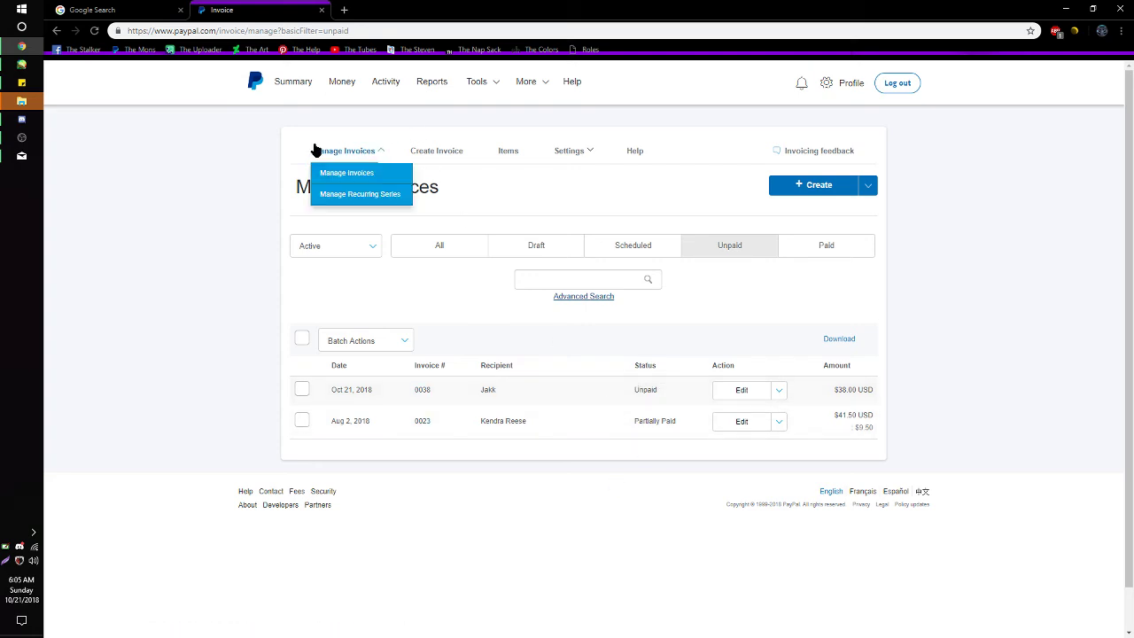
- Start a new invoice numbered 0039 with the Art Related Template from the Create menu
mouse_move(332, 160)
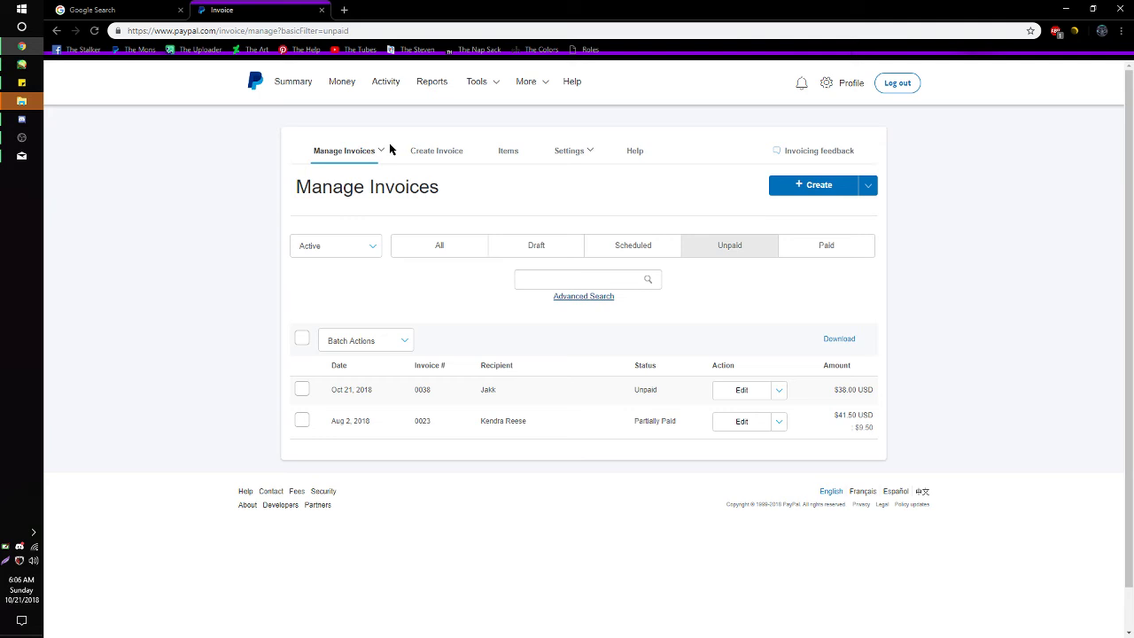
left_click(864, 190)
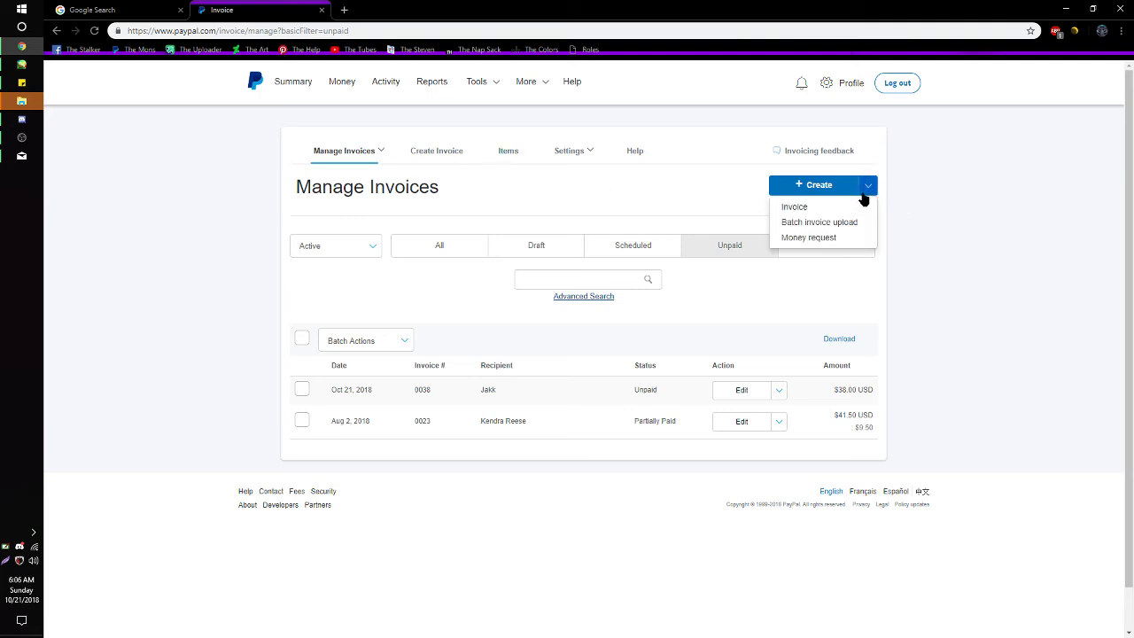
left_click(846, 193)
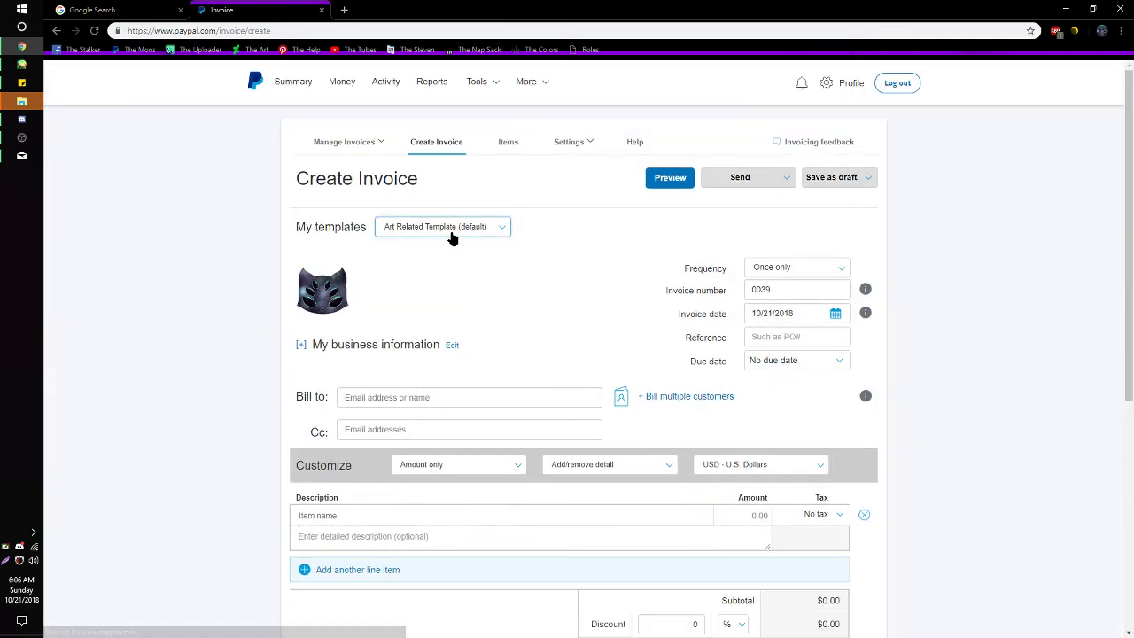
- Review the invoice template and line-item pricing options, keeping the currency as U.S. Dollars
left_click(452, 235)
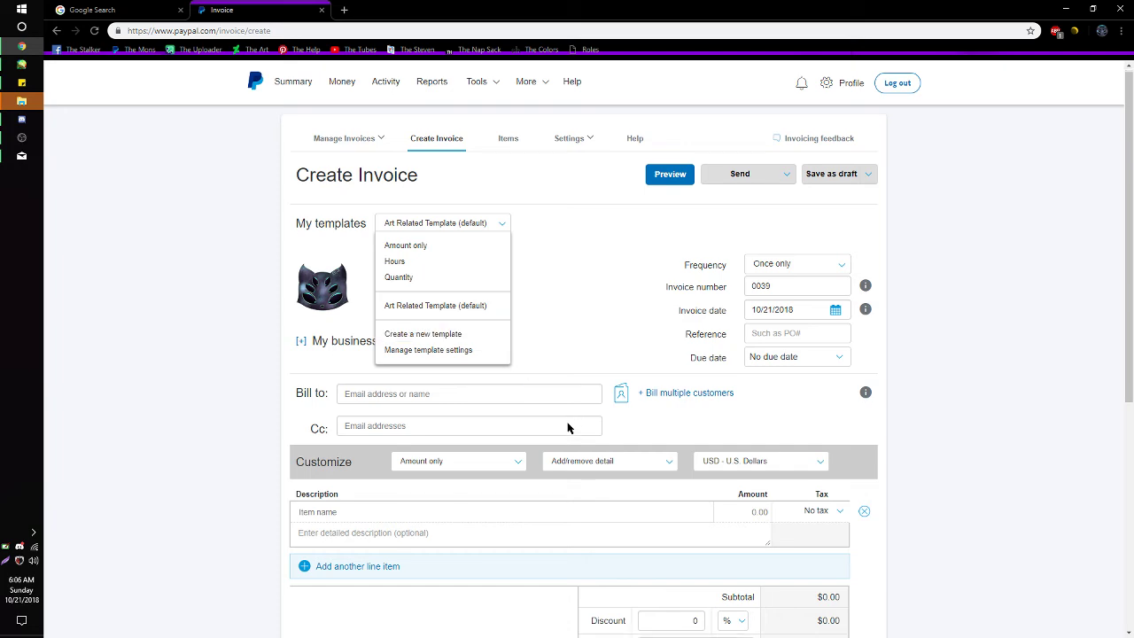
scroll(570, 426, "down", 3)
scroll(519, 324, "up", 2)
left_click(521, 407)
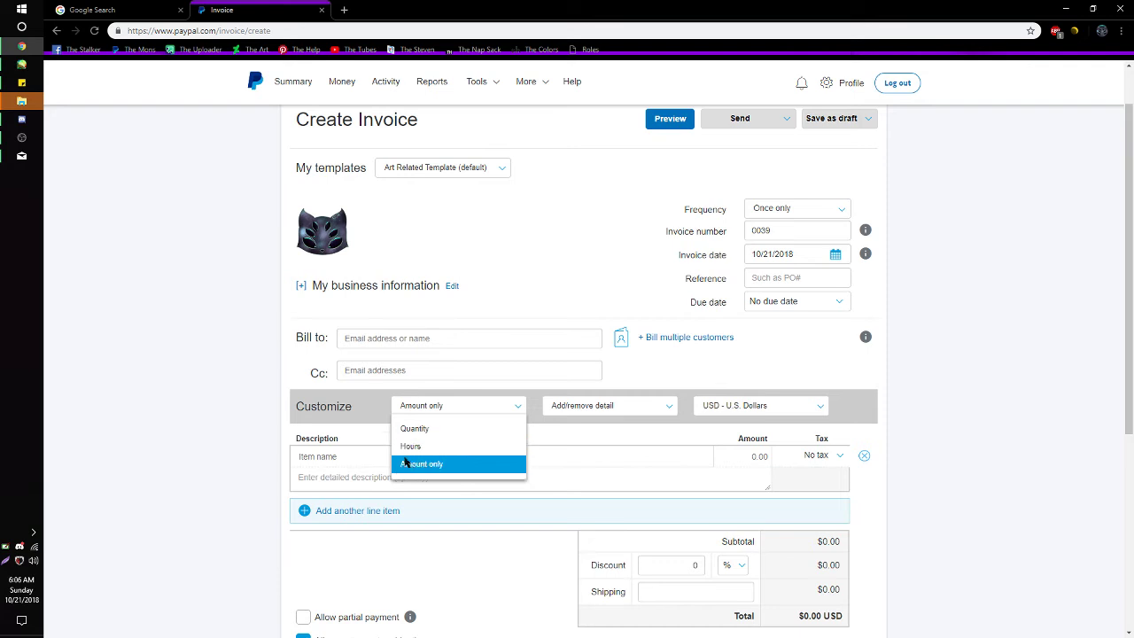
left_click(603, 408)
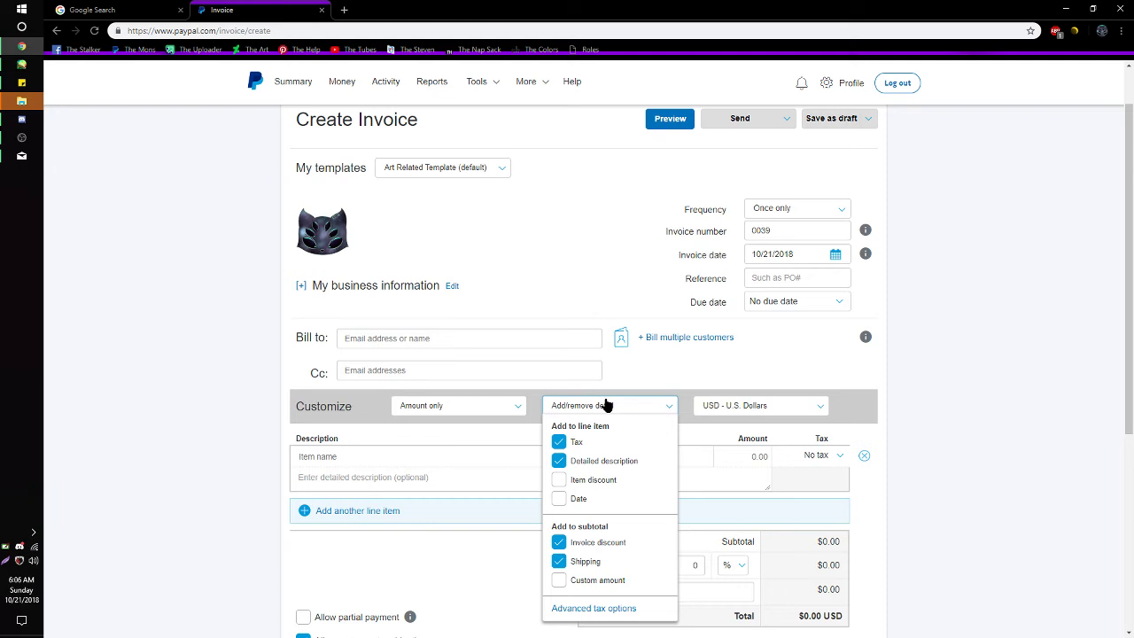
left_click(775, 407)
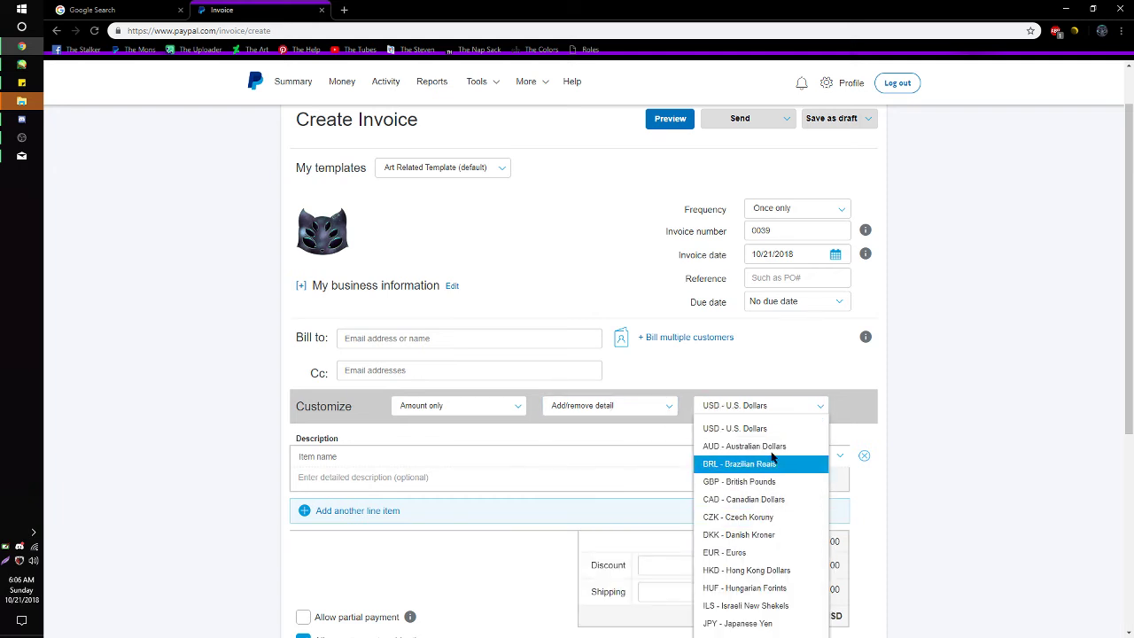
left_click(754, 407)
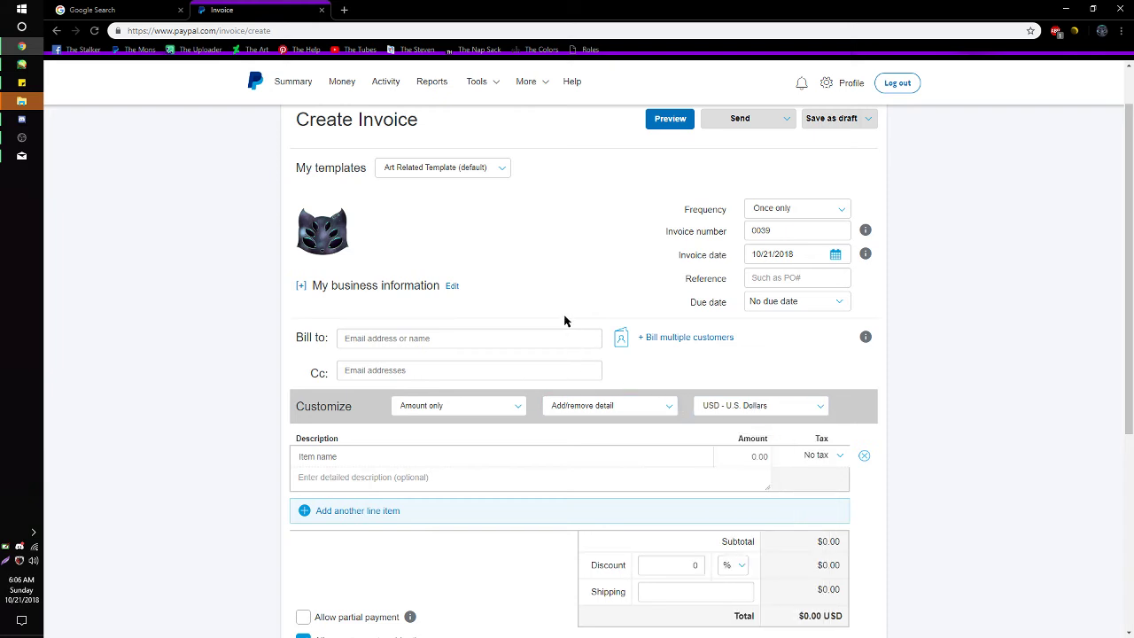
- Remove the Tax column, invoice discount and shipping from the invoice details
left_click(615, 412)
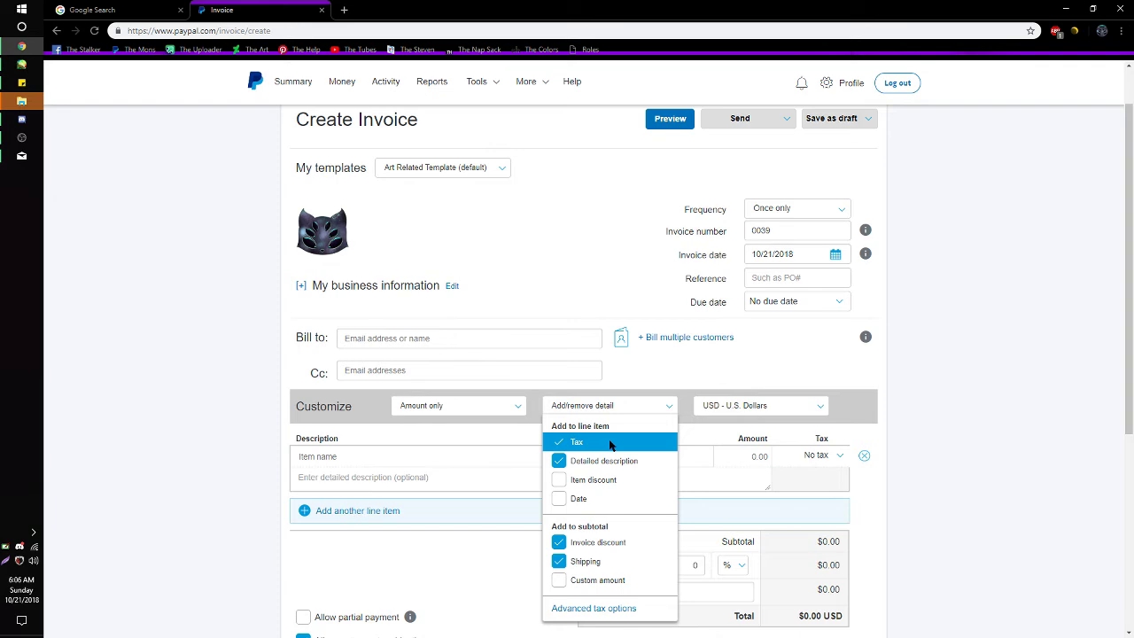
left_click(611, 443)
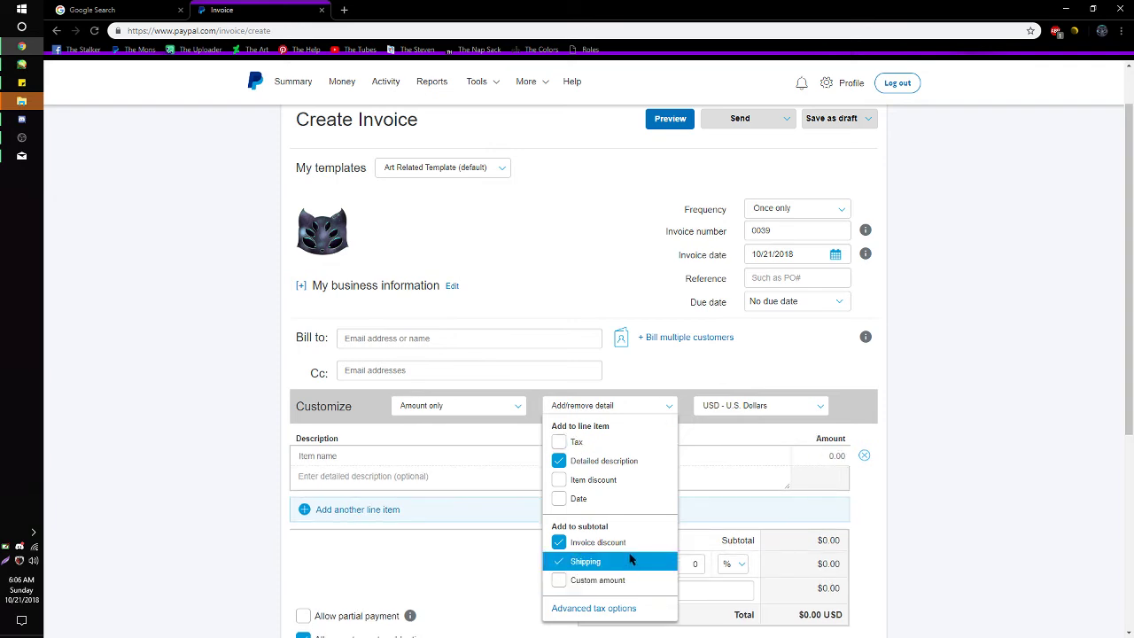
scroll(631, 556, "down", 2)
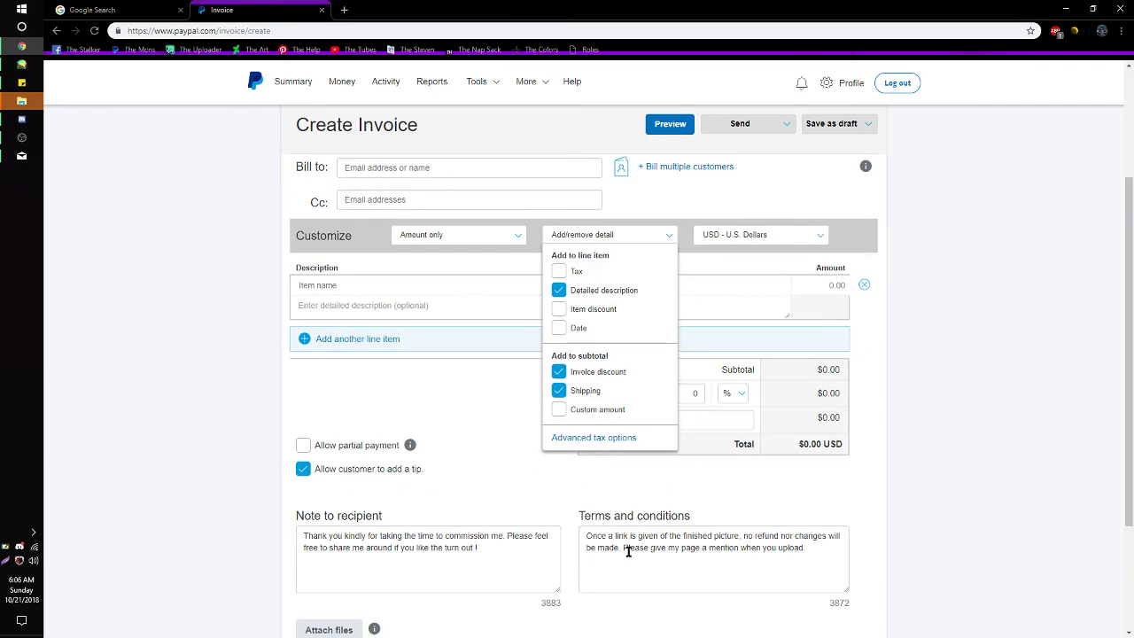
left_click(636, 373)
left_click(633, 390)
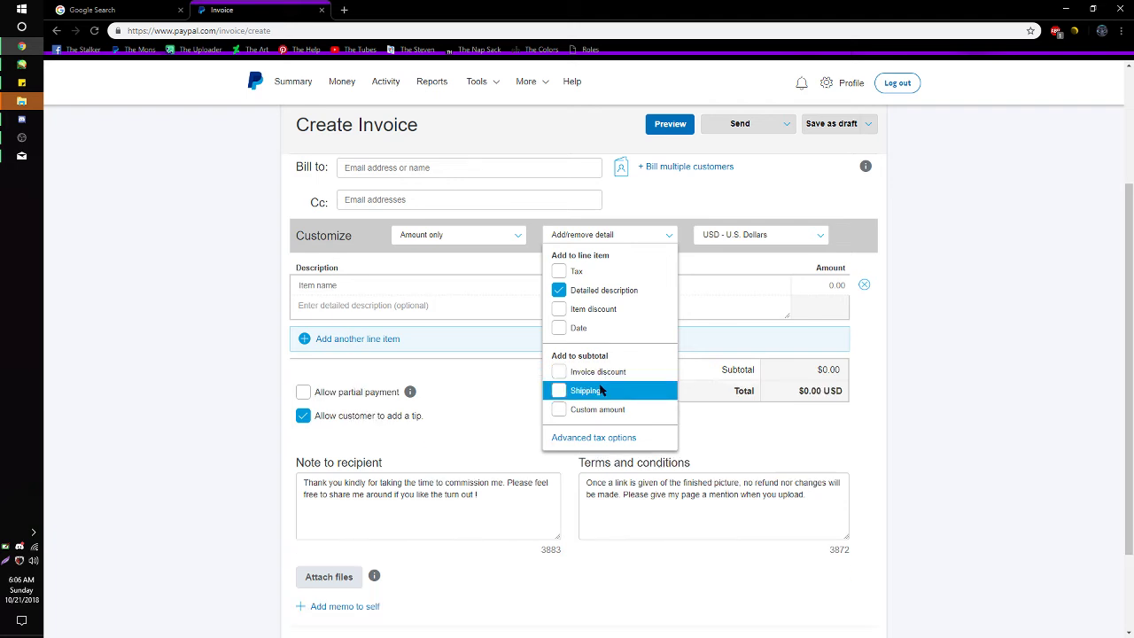
left_click(747, 437)
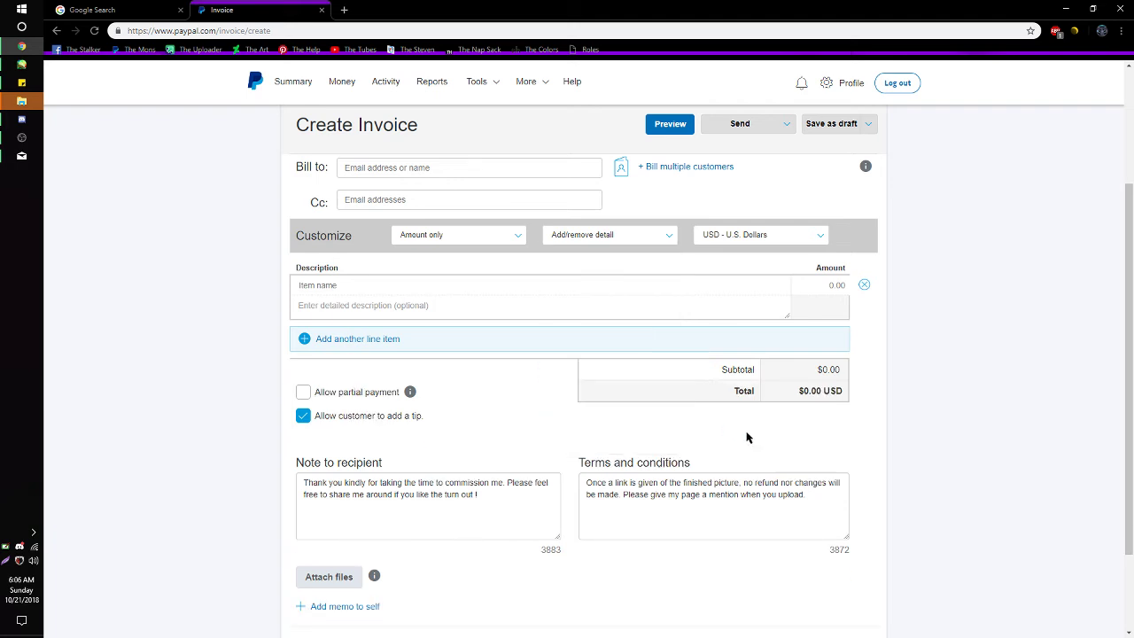
scroll(736, 526, "up", 1)
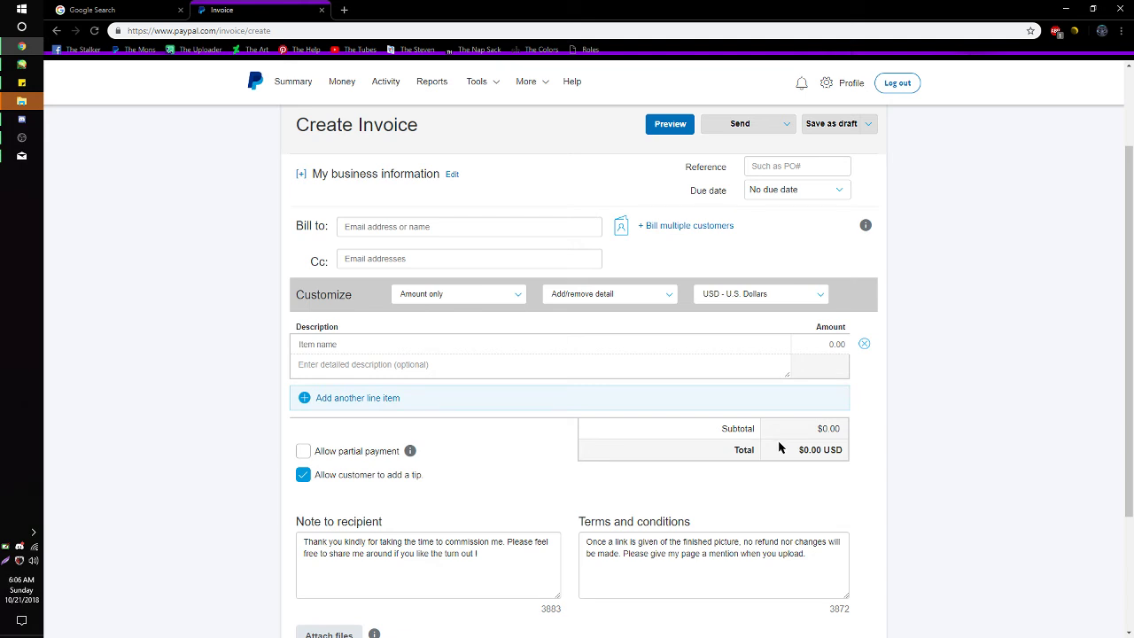
- Check the invoice sending options, then return to the account summary page
left_click(787, 125)
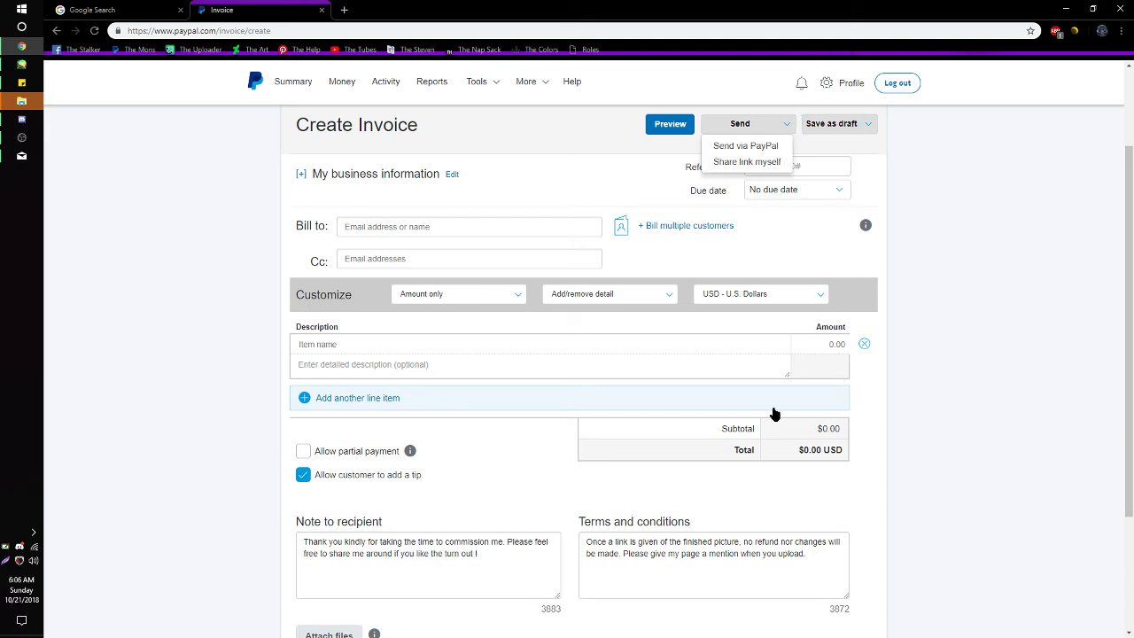
scroll(590, 515, "up", 2)
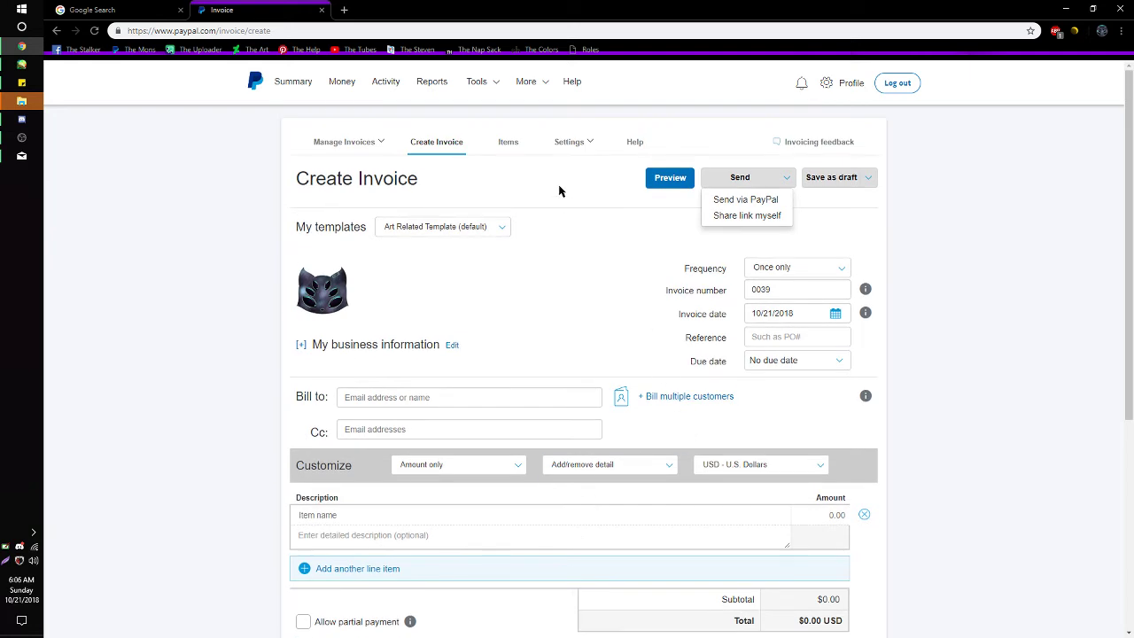
left_click(309, 84)
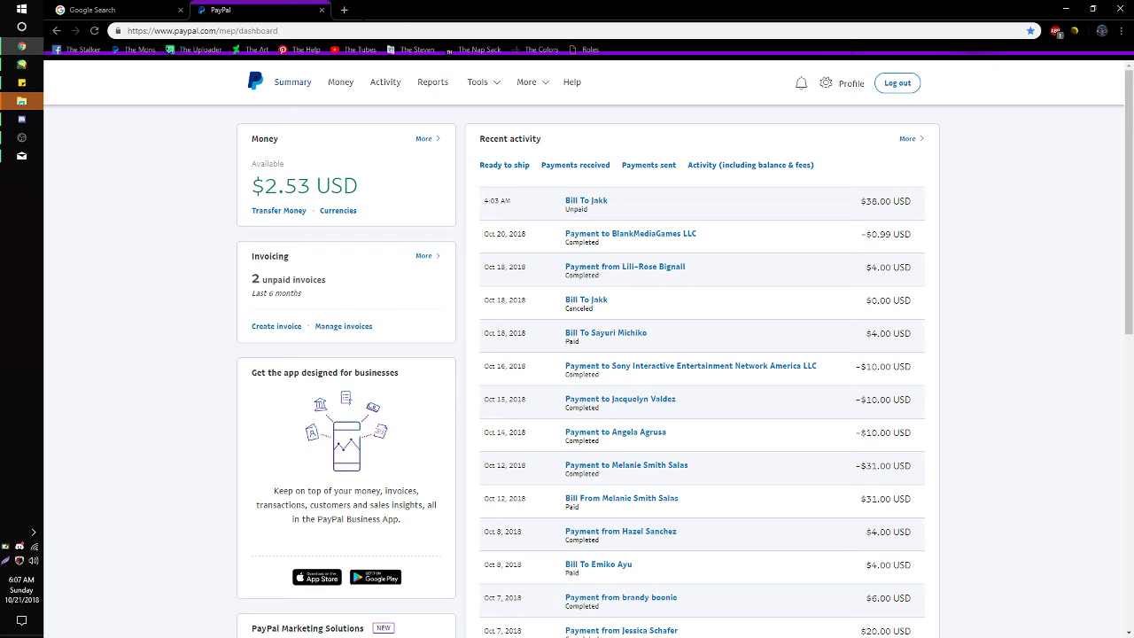
- Paste the shared invoice link into a new tab to view invoice 0038 as the customer
left_click(344, 10)
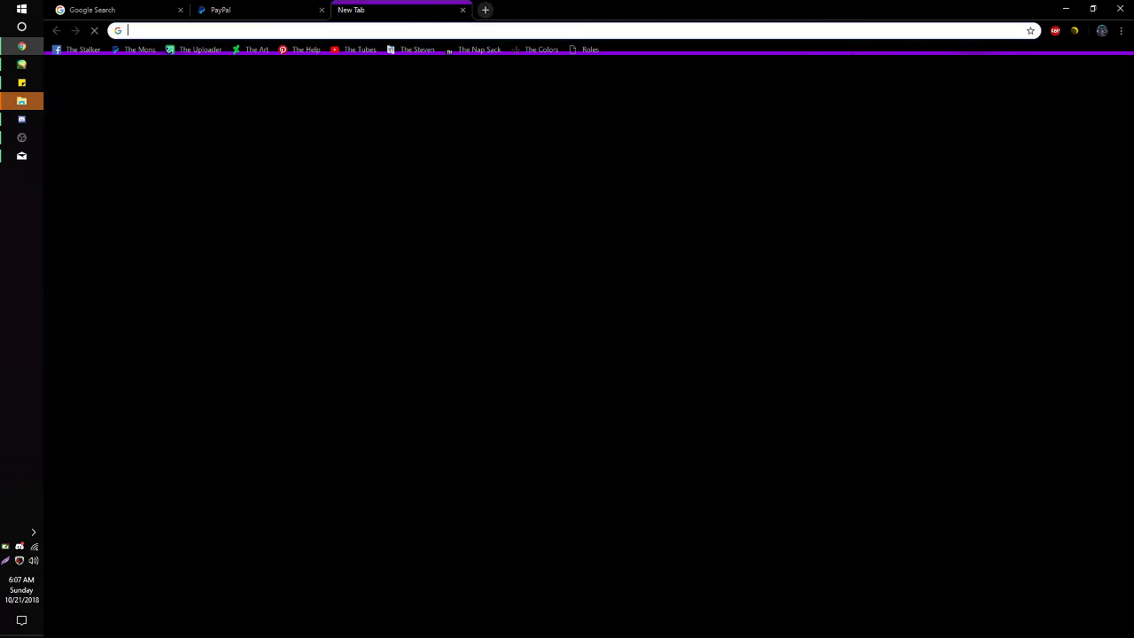
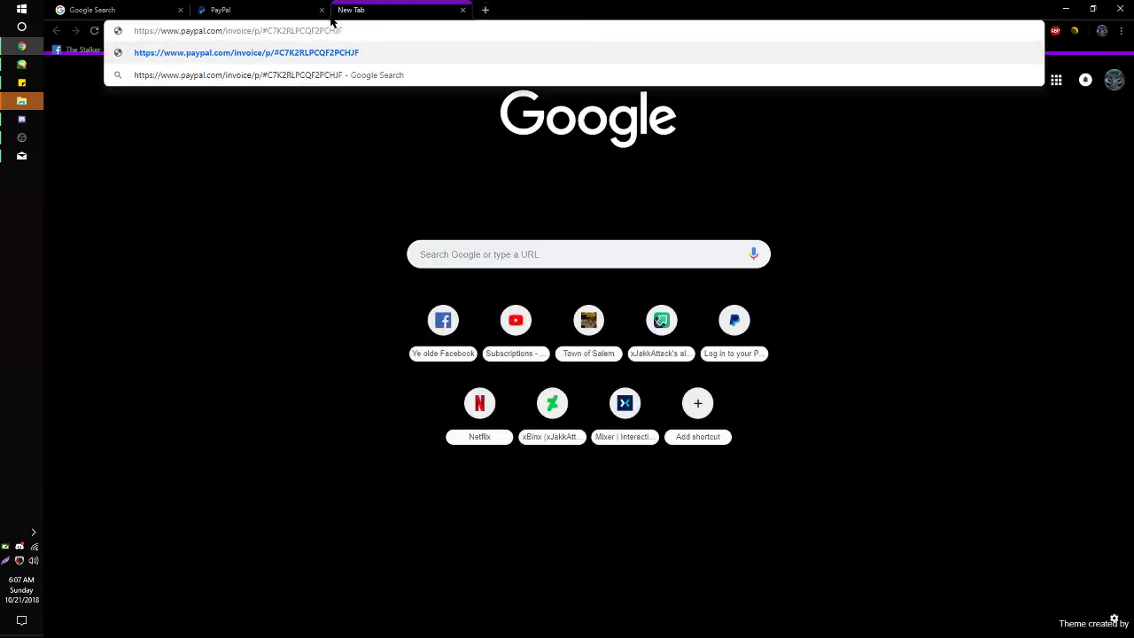
key("Return")
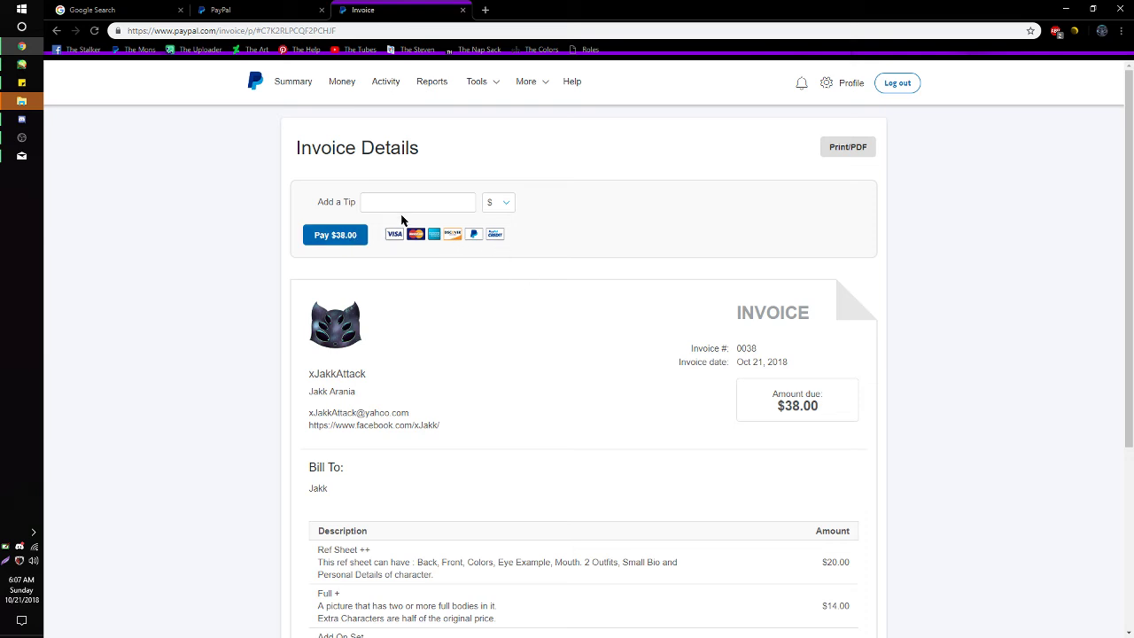
- Enter a $5 tip, replacing the mistyped 45, and pay the $43.00 total
left_click(461, 202)
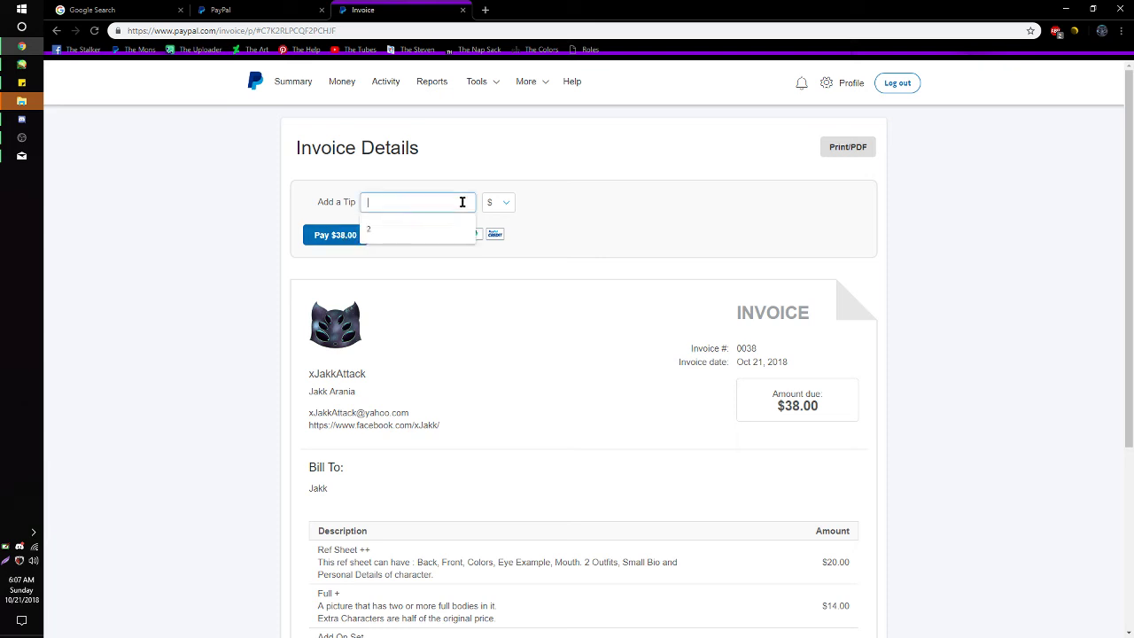
left_click(509, 211)
left_click(428, 208)
type("45")
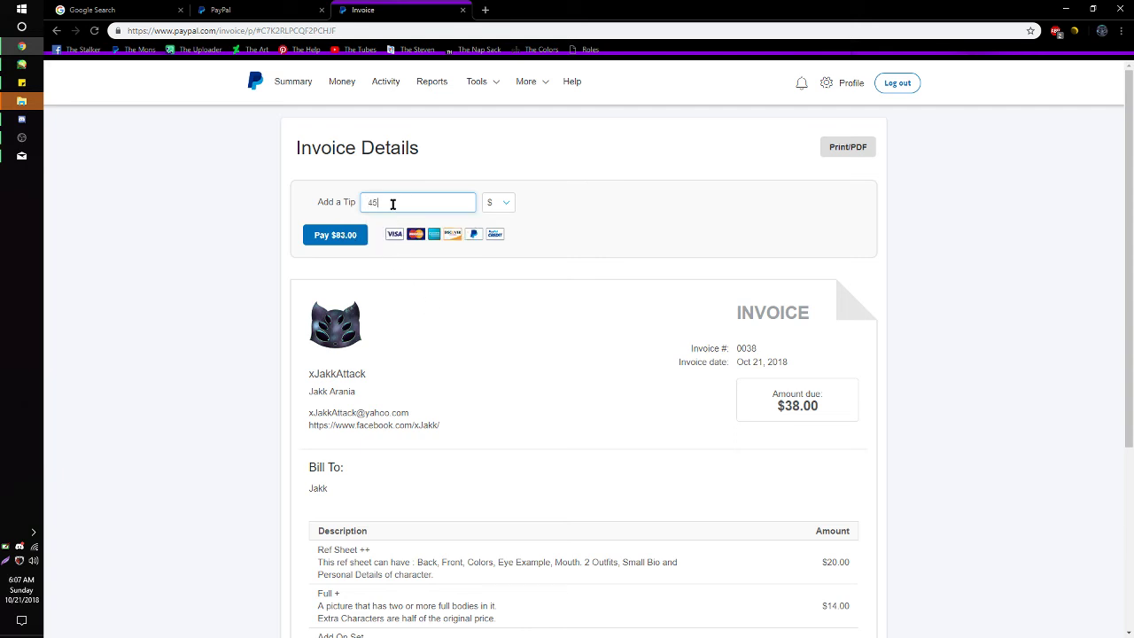
left_click_drag(393, 203, 361, 204)
left_click(376, 204)
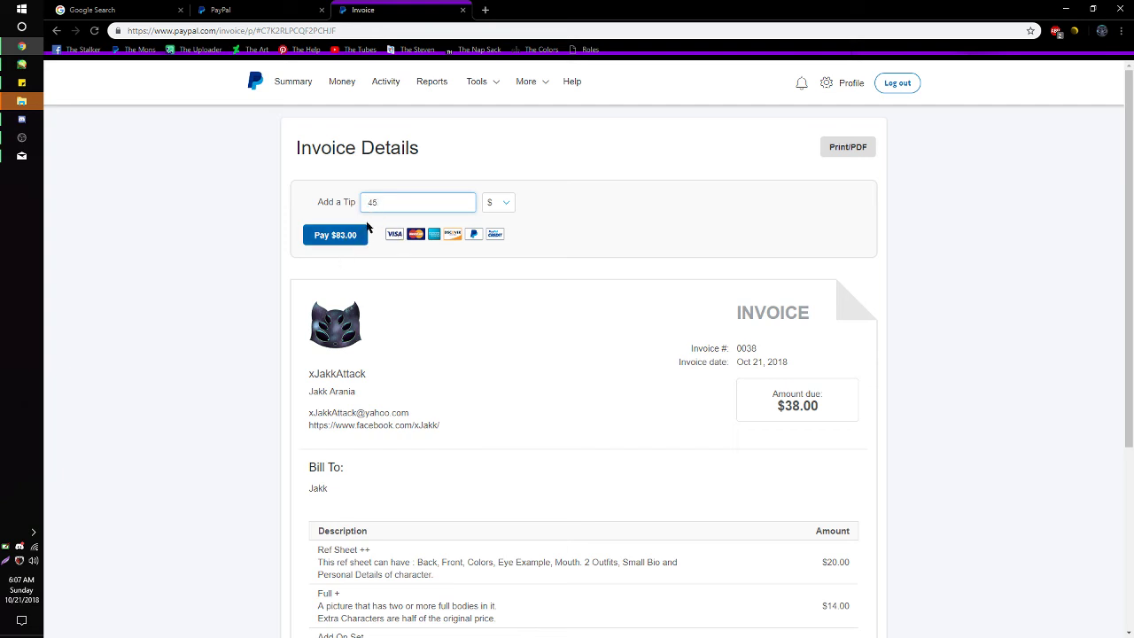
left_click_drag(375, 204, 364, 203)
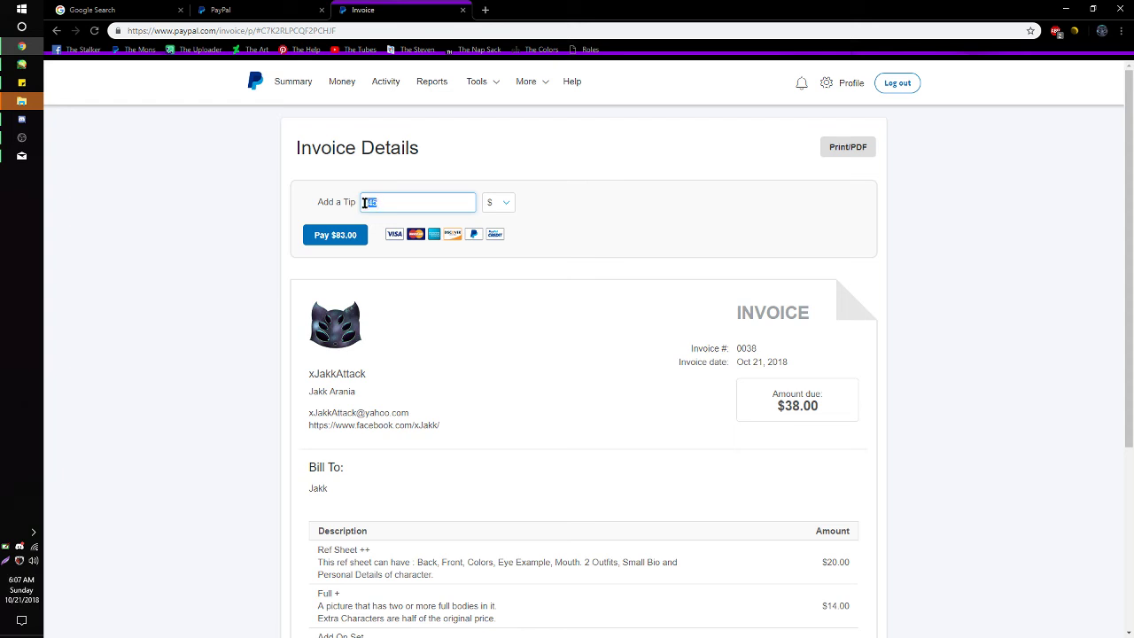
key("BackSpace")
type("5")
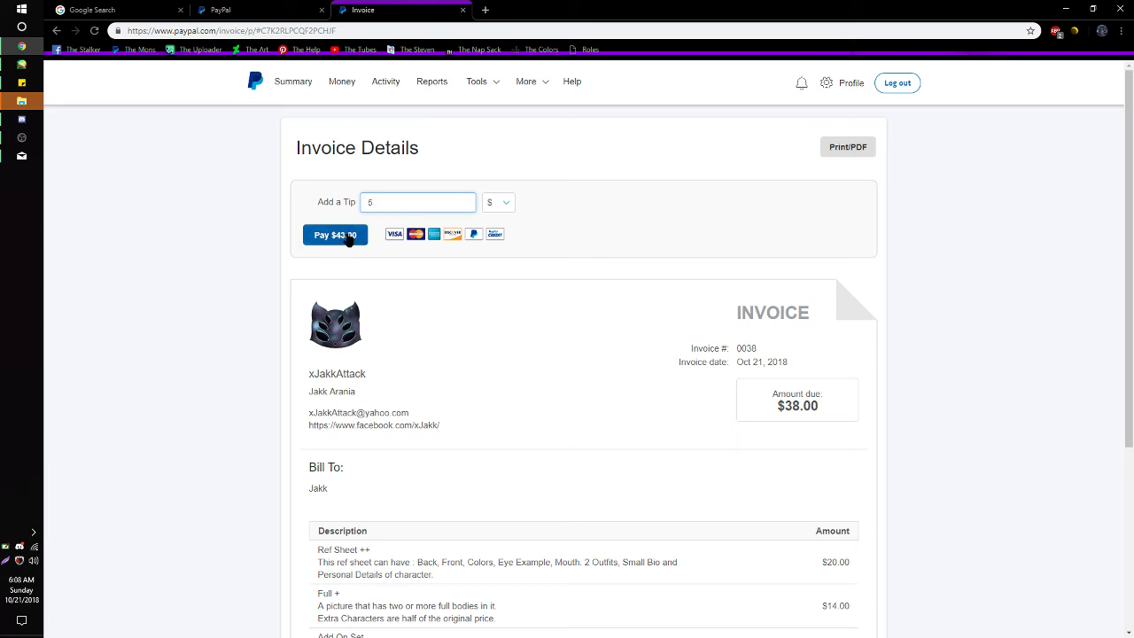
left_click_drag(790, 401, 833, 415)
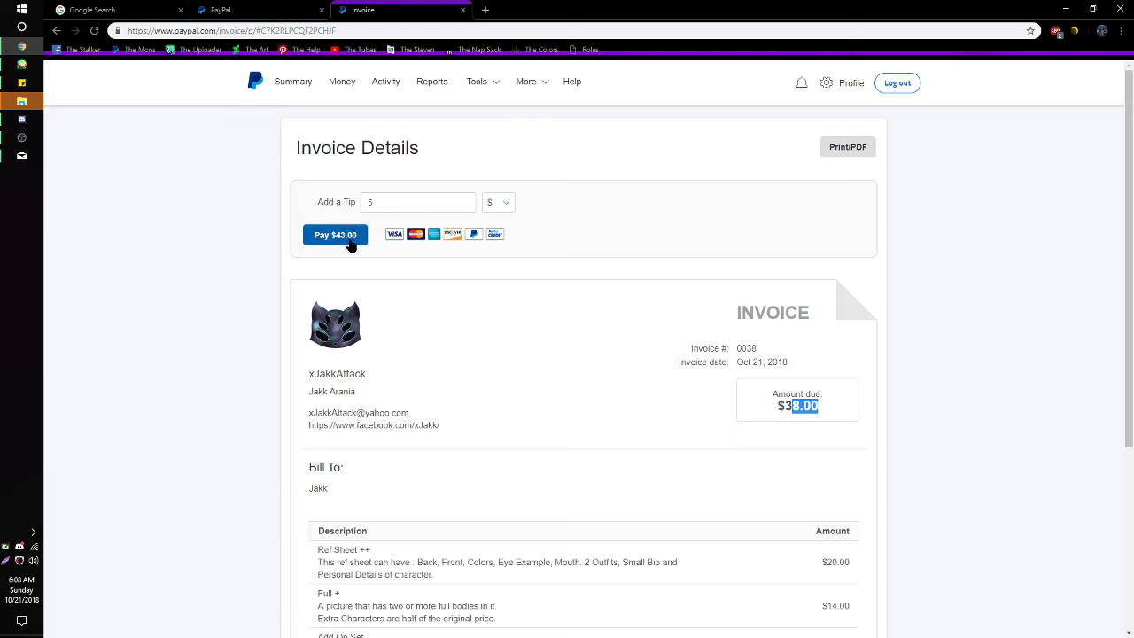
left_click(351, 246)
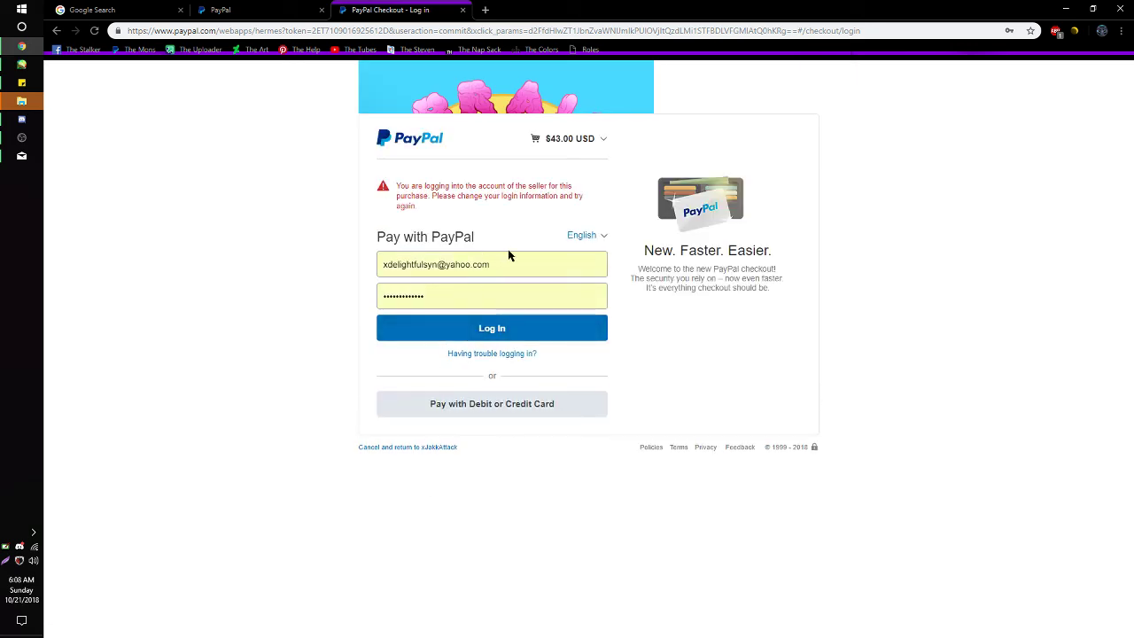
- Try logging in to pay $43.00, check the cart details, then choose debit or credit card instead
left_click(494, 329)
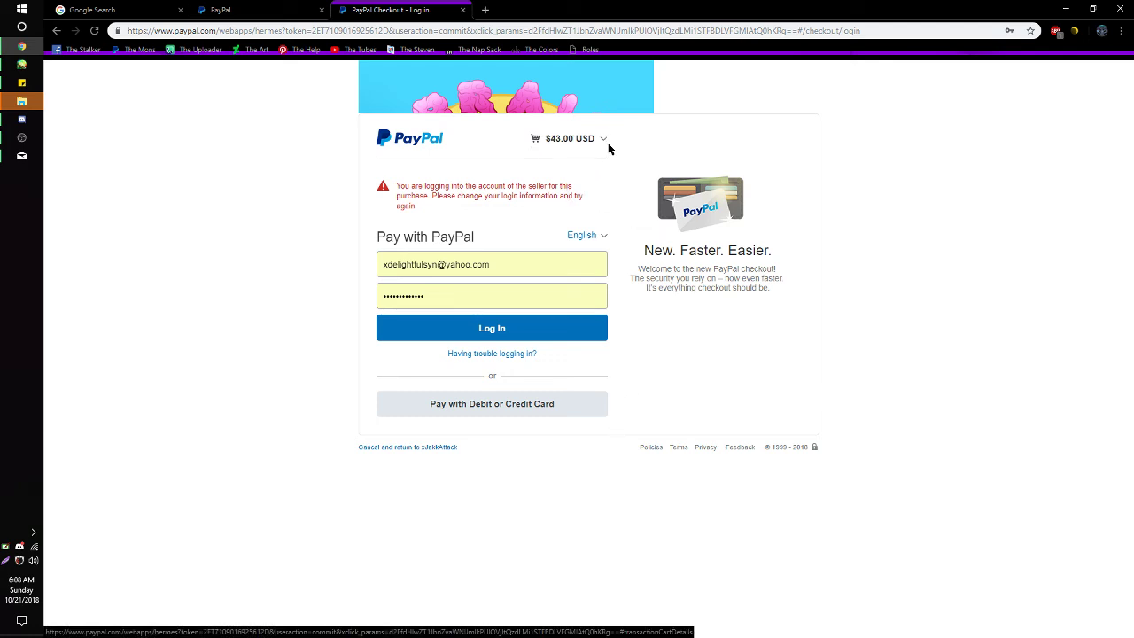
left_click(606, 140)
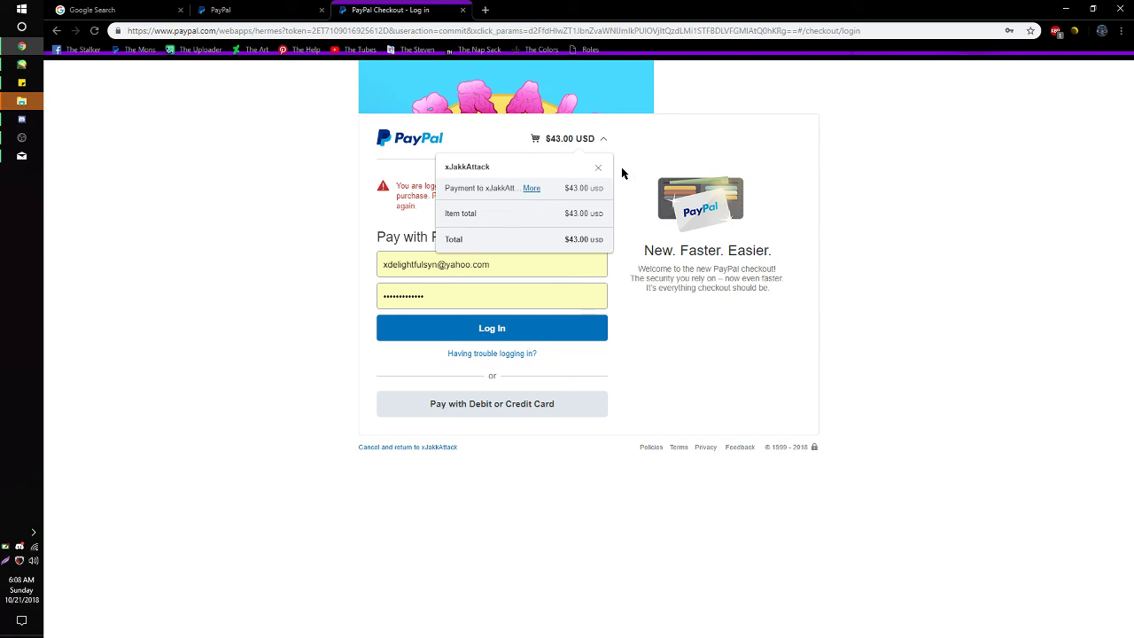
left_click(680, 161)
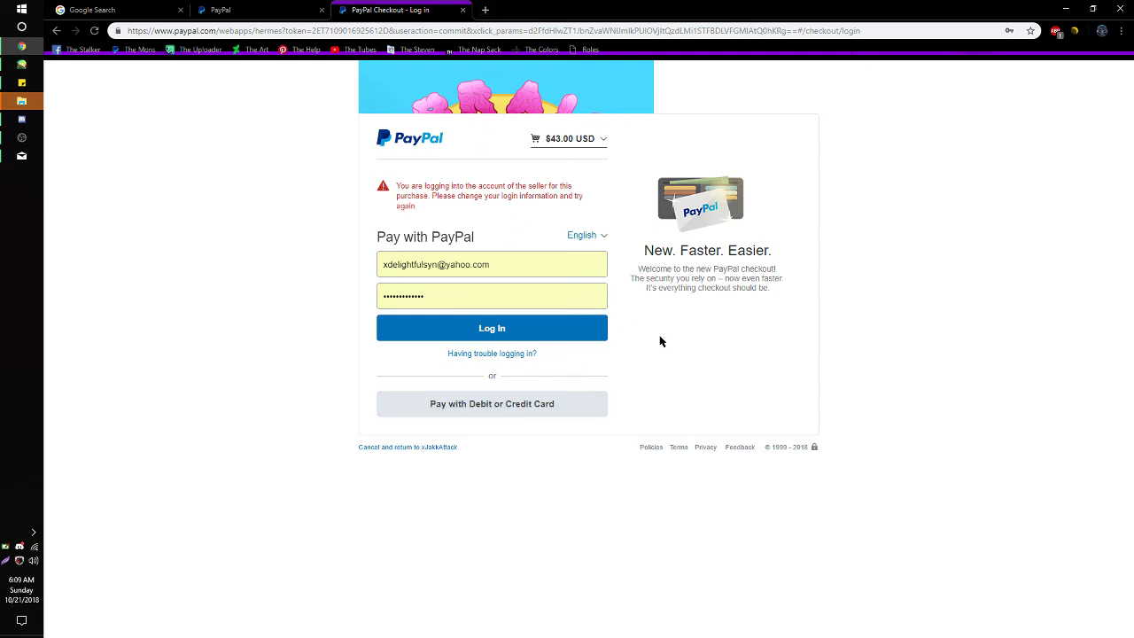
left_click(499, 411)
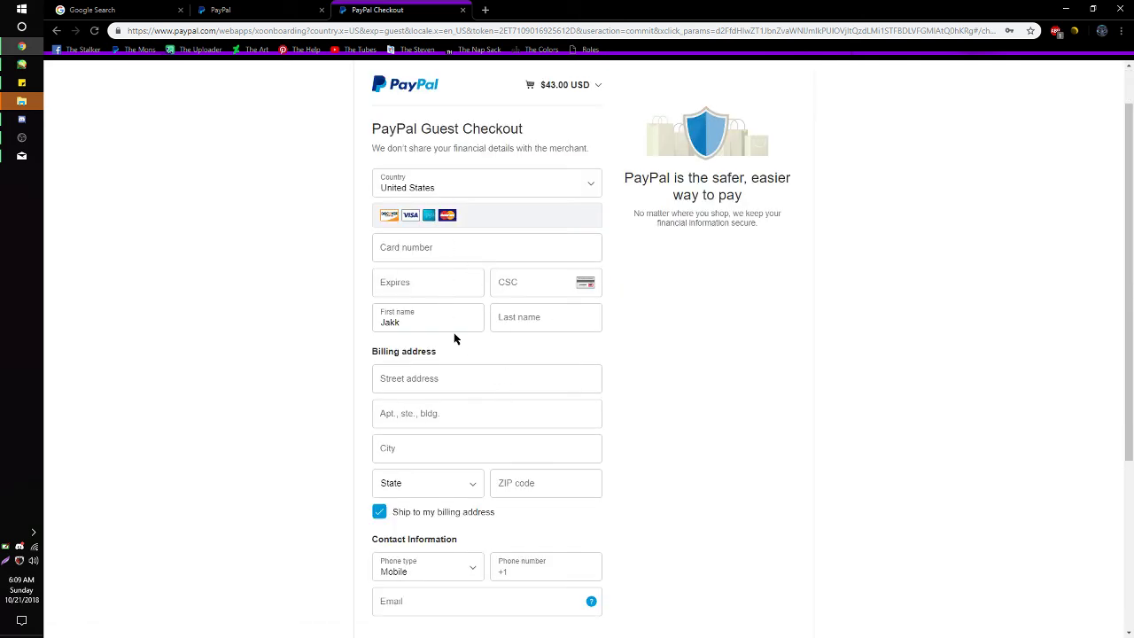
- Look over the guest checkout card form, then close the checkout tab
scroll(476, 330, "down", 3)
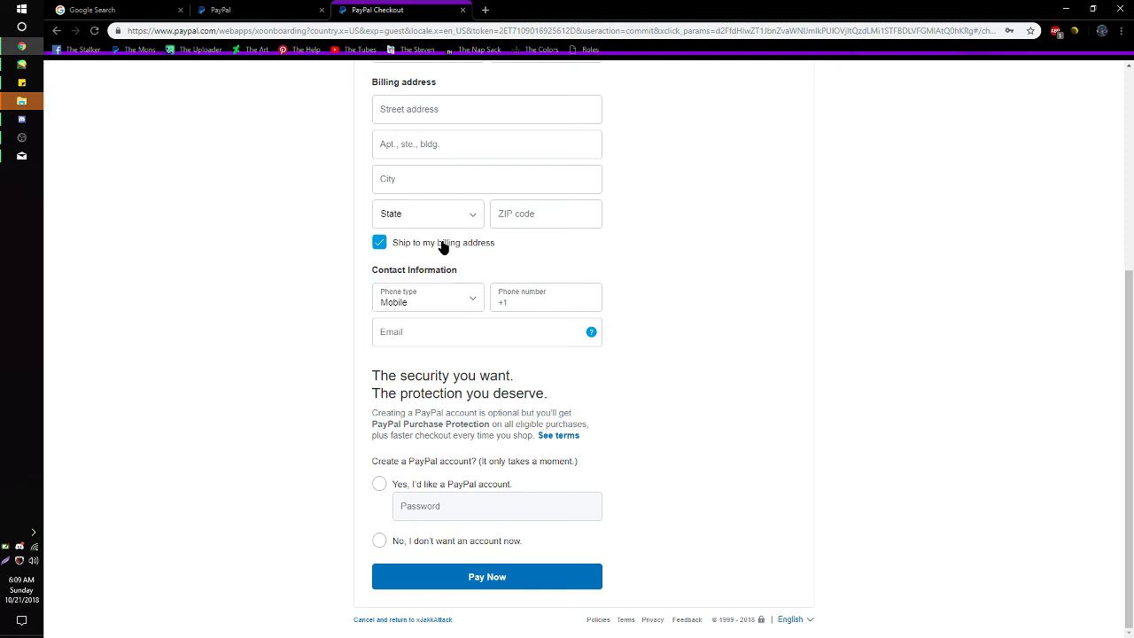
scroll(438, 245, "up", 2)
scroll(441, 252, "down", 2)
scroll(762, 492, "up", 4)
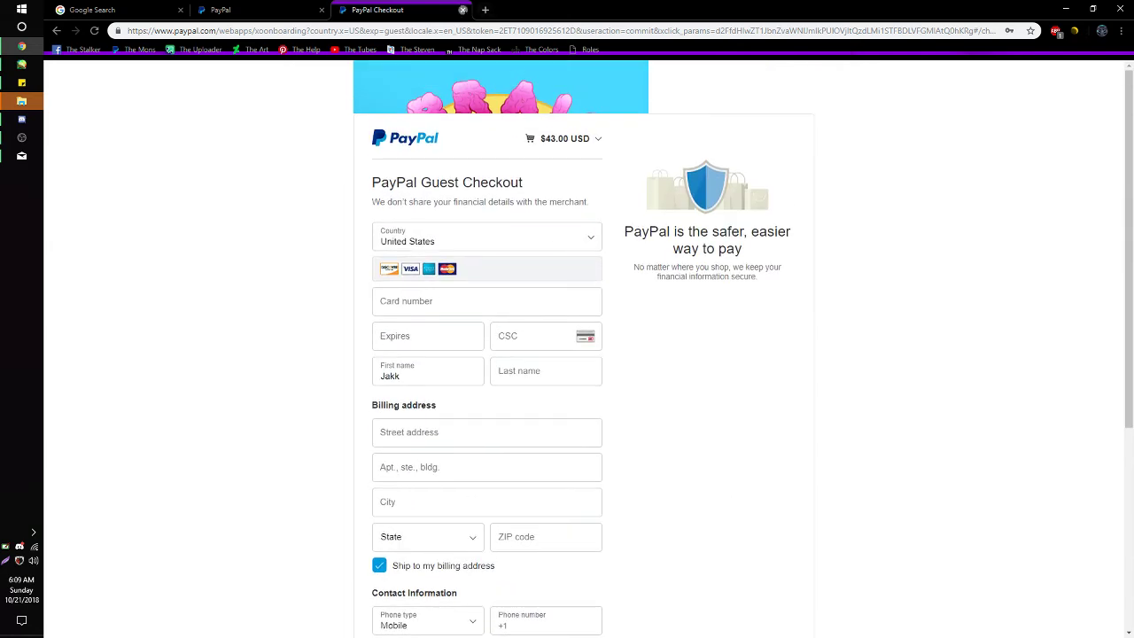
left_click(463, 10)
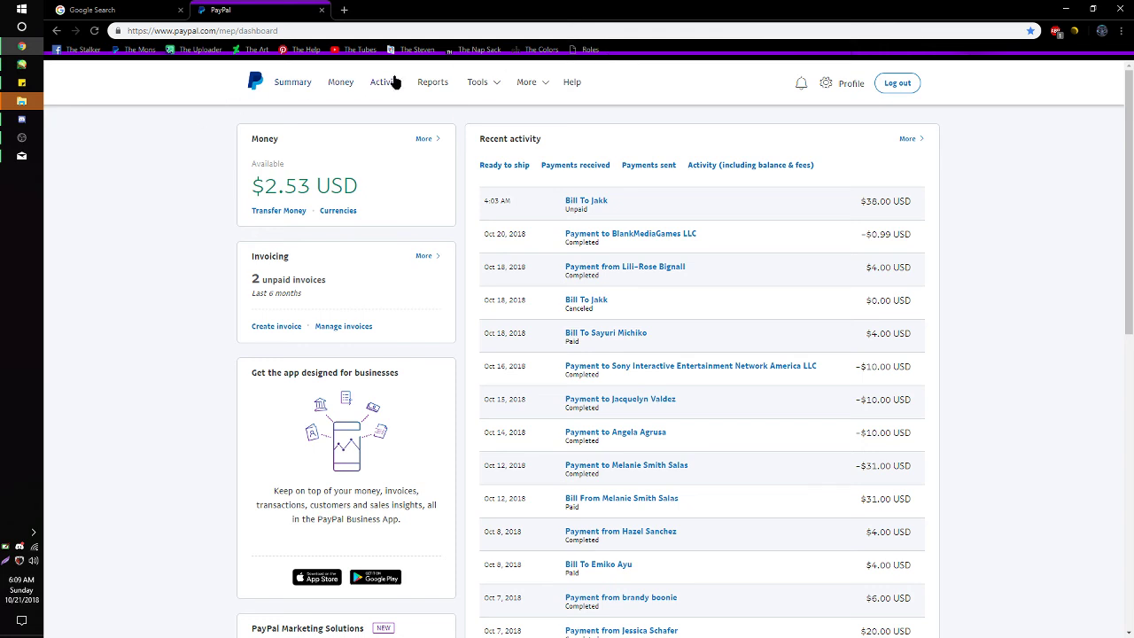
- Cancel invoice 0038 for $38.00 from the invoicing page
left_click(483, 82)
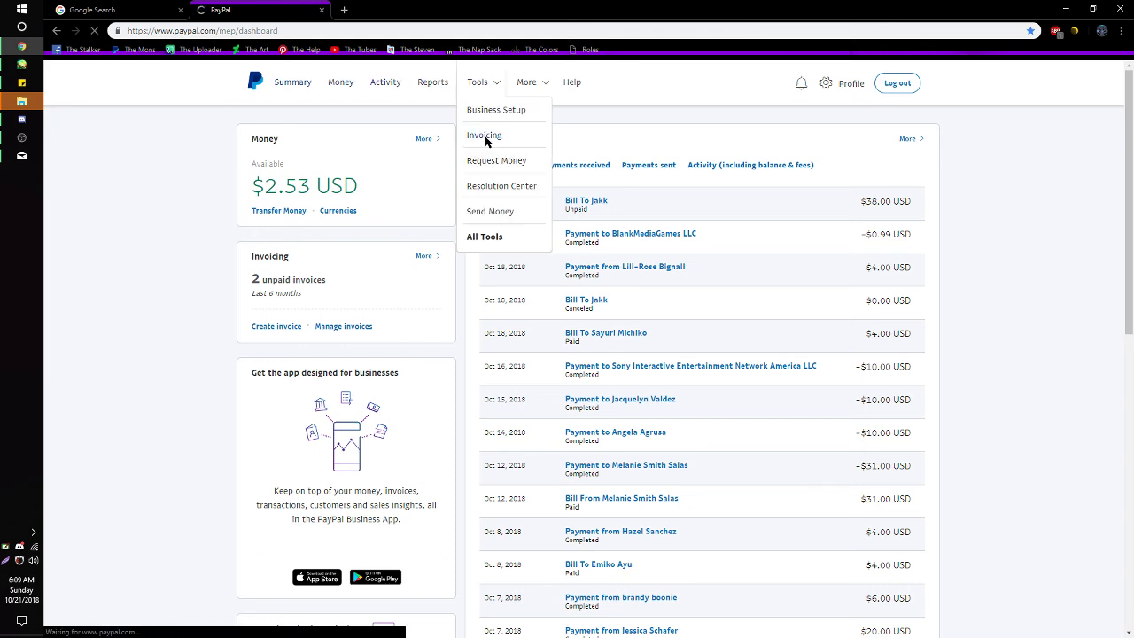
left_click(564, 276)
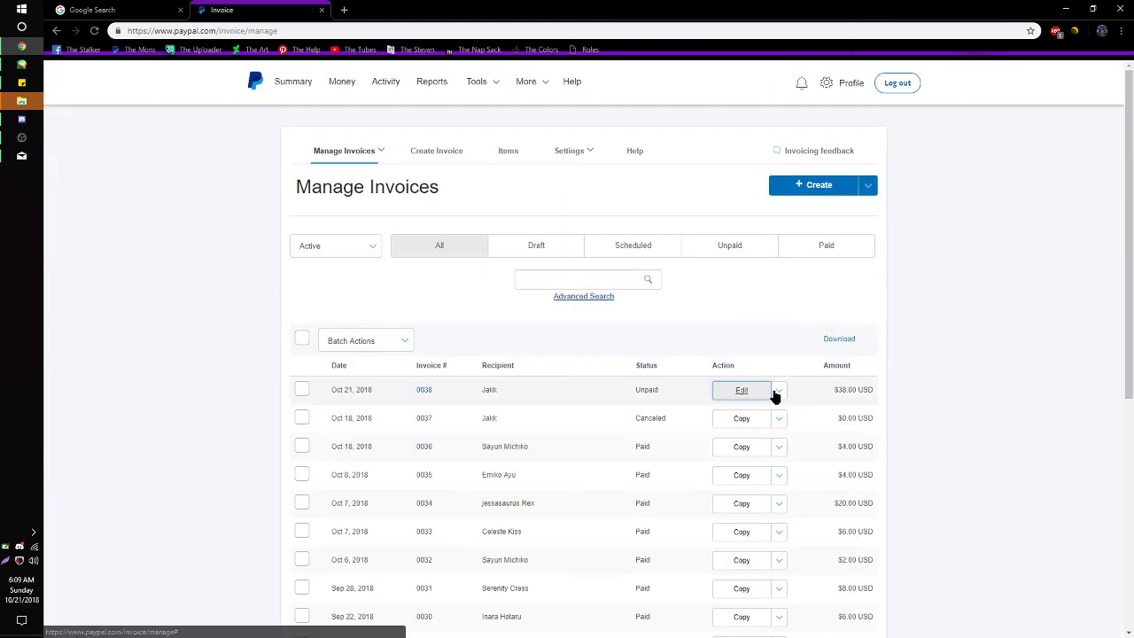
left_click(777, 392)
left_click(750, 492)
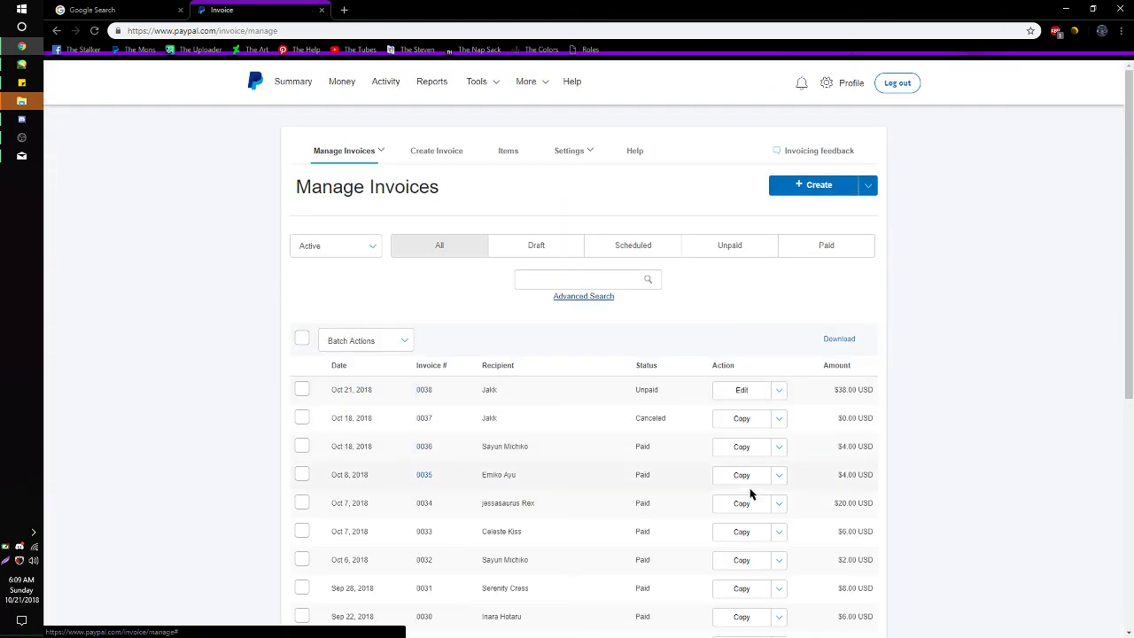
left_click(456, 202)
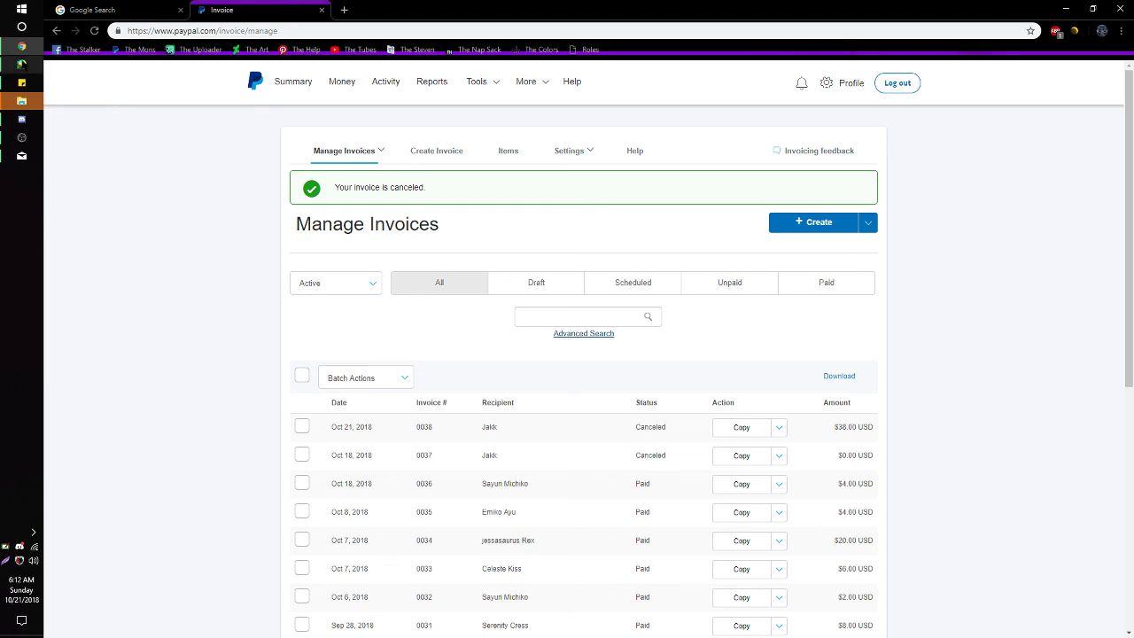
- Switch to PaintTool SAI and stop the OBS screen recording
key("alt+Tab")
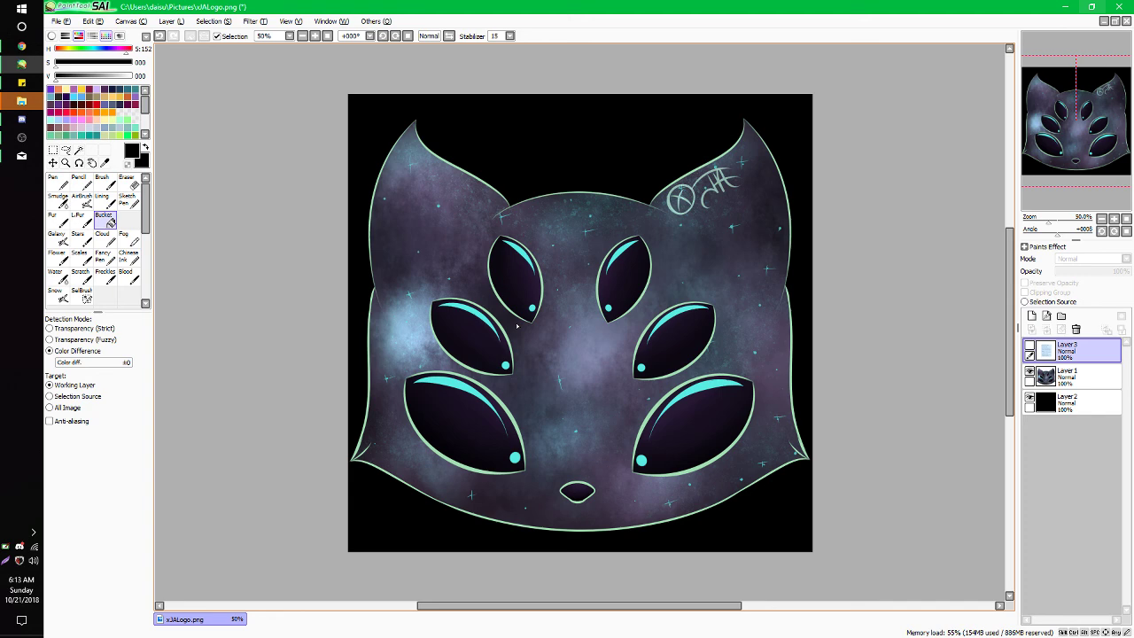
left_click(21, 137)
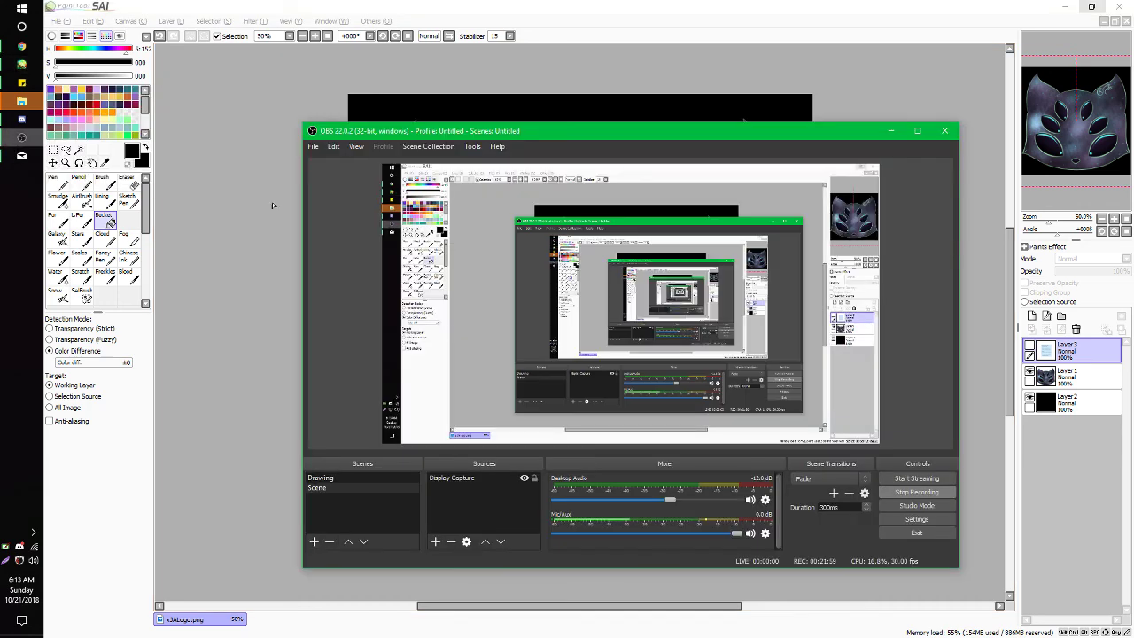
left_click(916, 492)
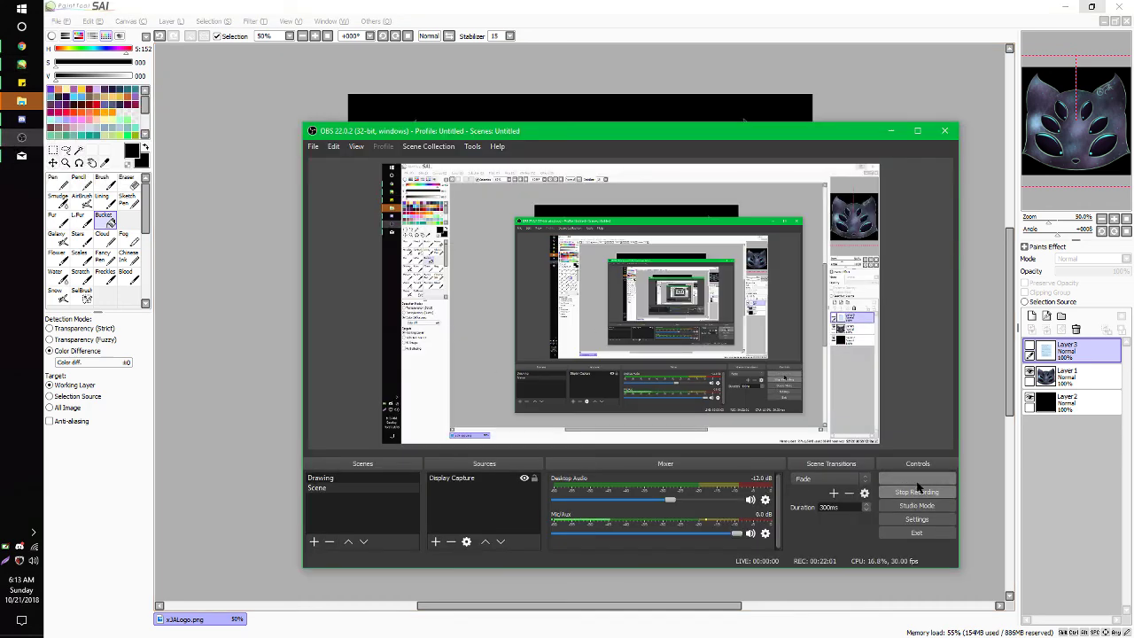